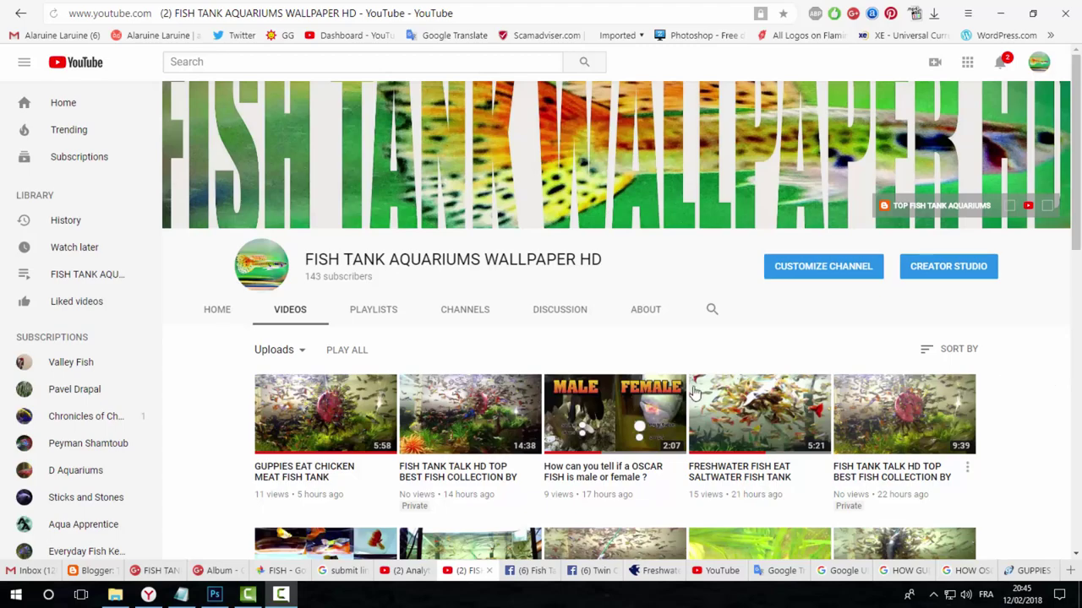
# - Open 2018 (2).png, 2018 (1).png and 509.png together as three separate documents
pyautogui.click(215, 596)
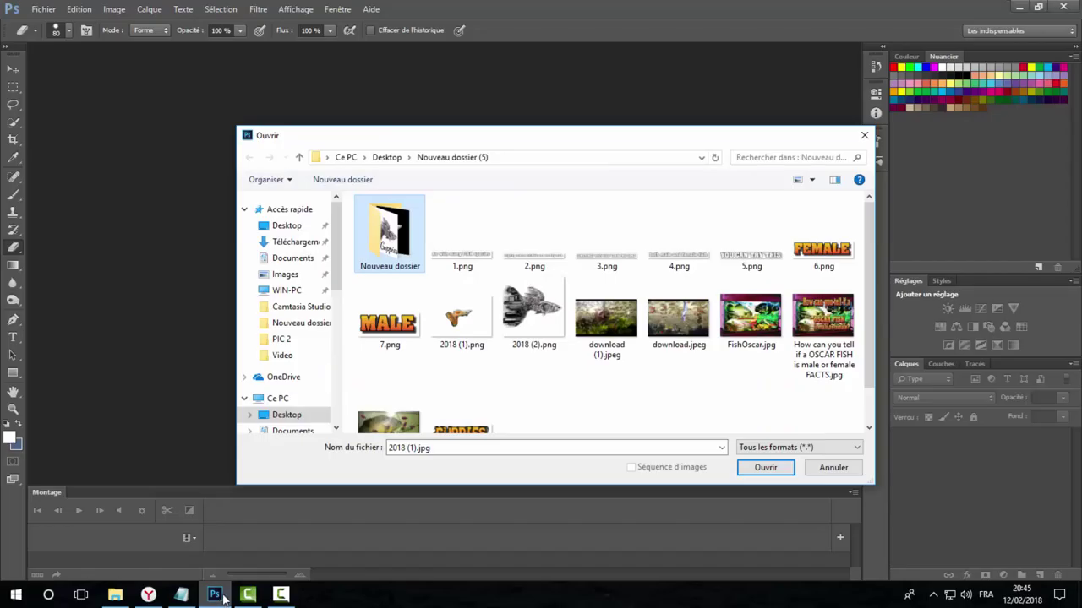
pyautogui.click(535, 325)
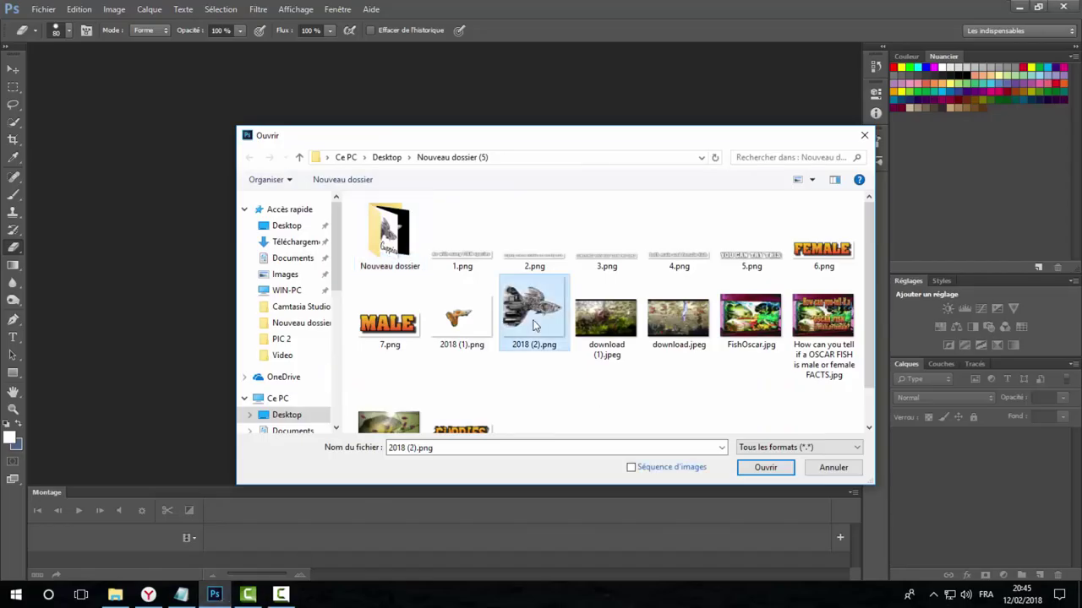
pyautogui.keyDown('ctrl'); pyautogui.click(461, 322); pyautogui.keyUp('ctrl')
pyautogui.scroll(-1, 652, 384)
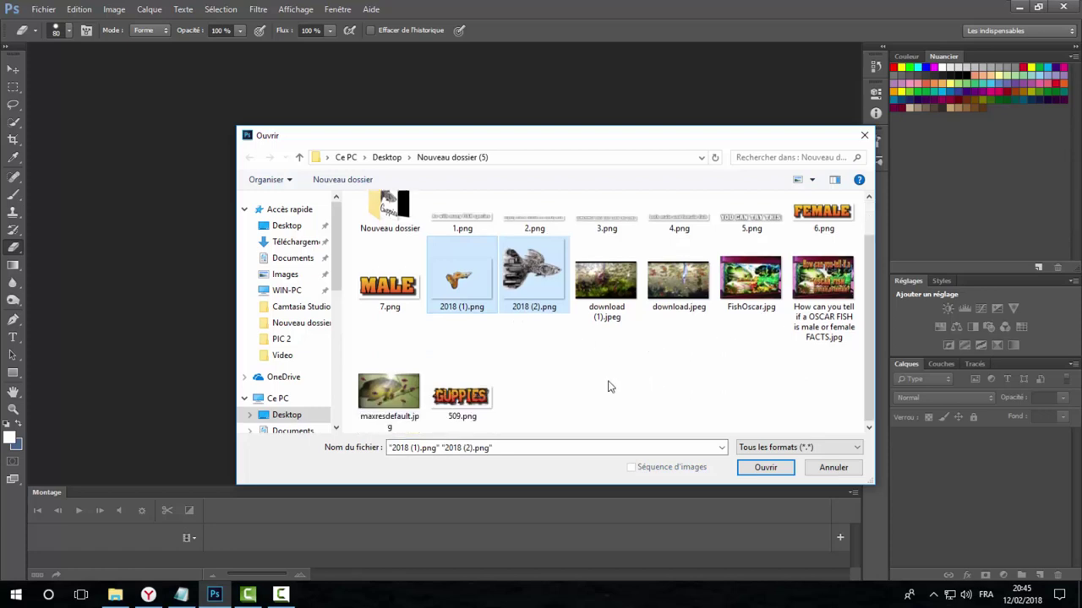
pyautogui.keyDown('ctrl'); pyautogui.click(480, 401); pyautogui.keyUp('ctrl')
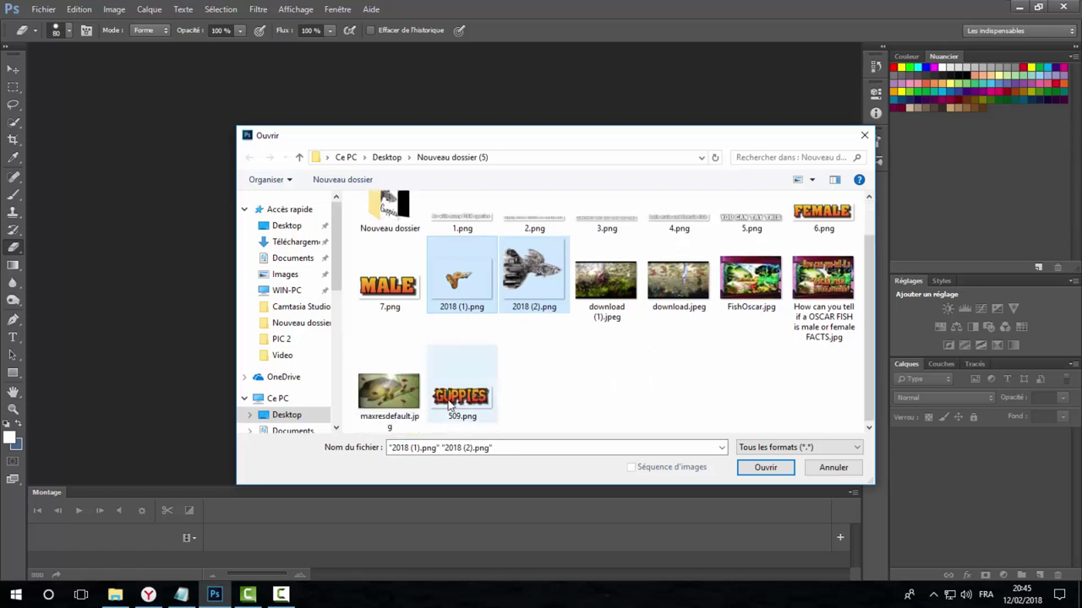
pyautogui.click(766, 468)
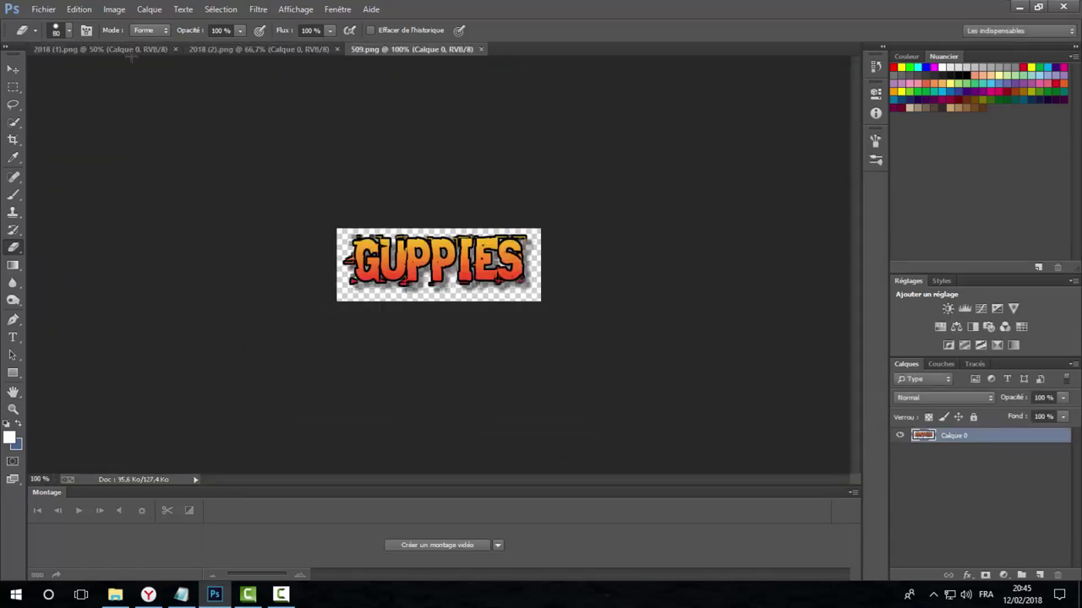
# - Drag the orange guppy from 2018 (1).png into 2018 (2).png as new layer Calque 1
pyautogui.click(112, 50)
pyautogui.click(240, 50)
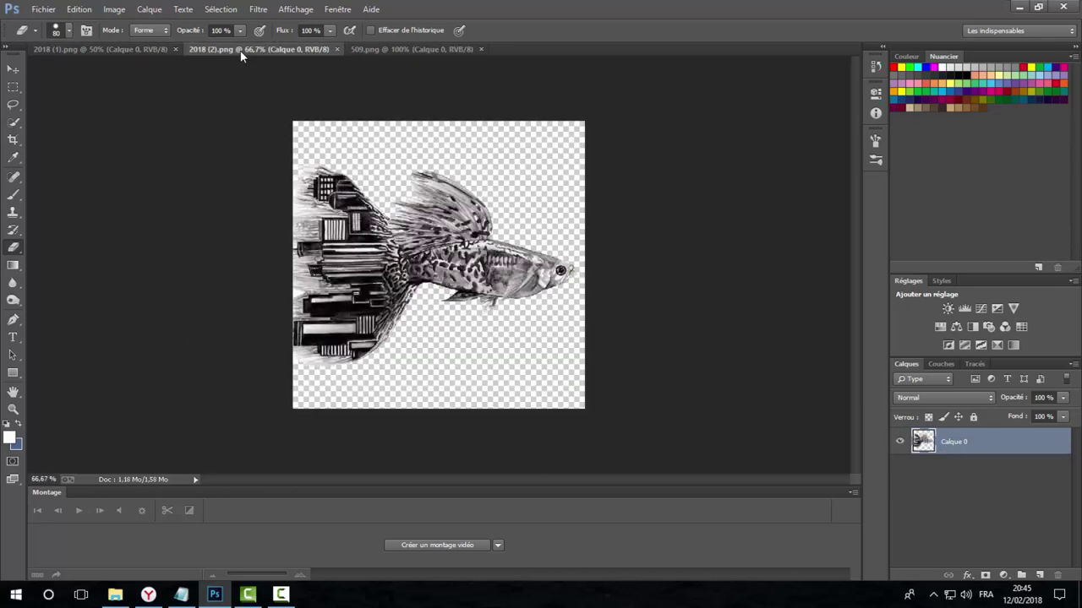
pyautogui.moveTo(99, 49); pyautogui.dragTo(127, 70)
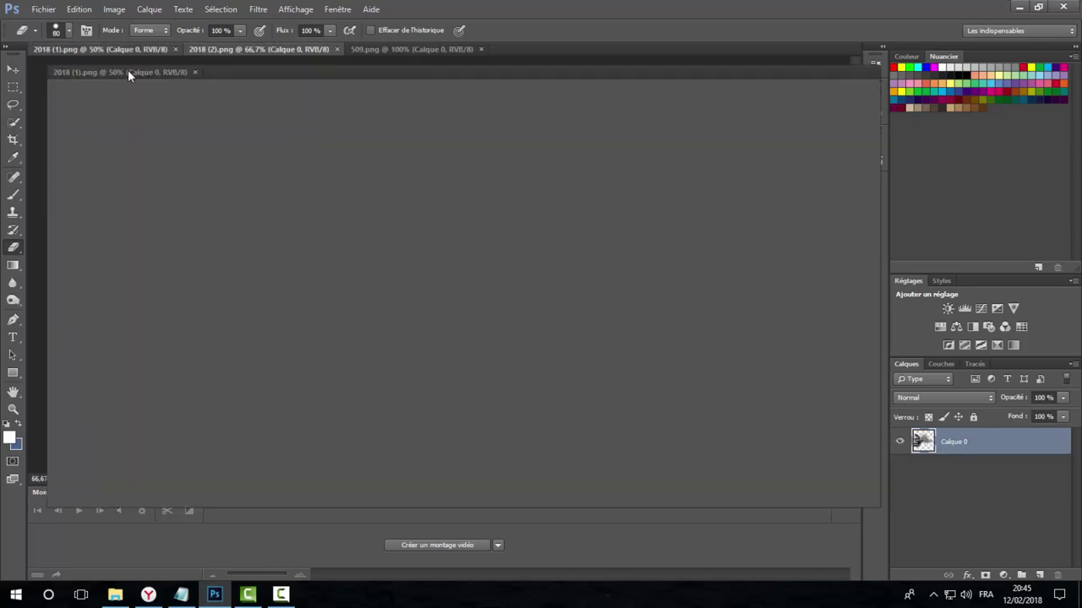
pyautogui.click(13, 69)
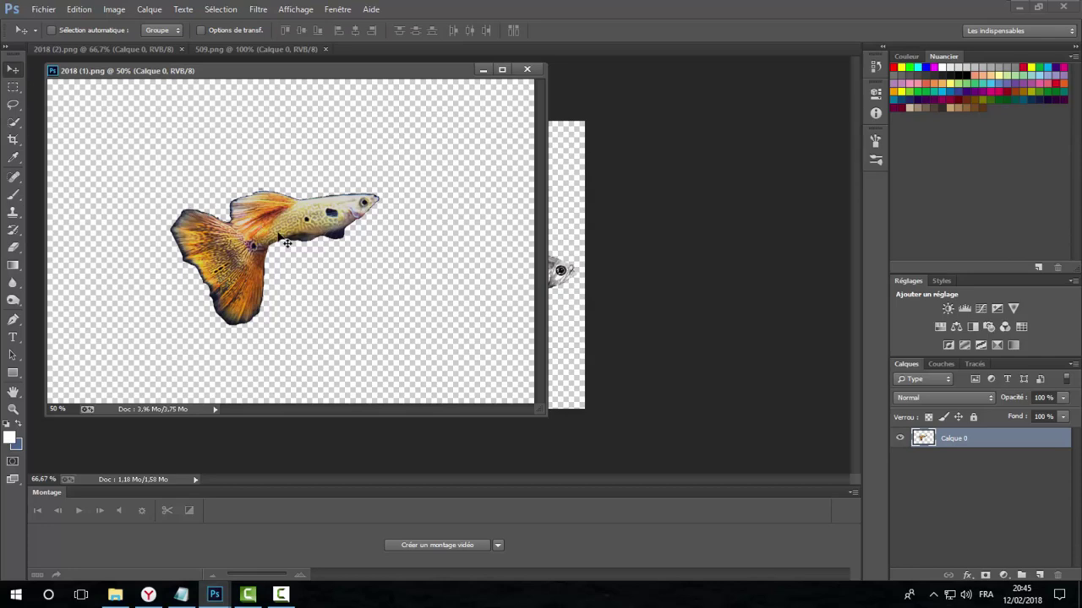
pyautogui.moveTo(280, 239); pyautogui.dragTo(556, 323)
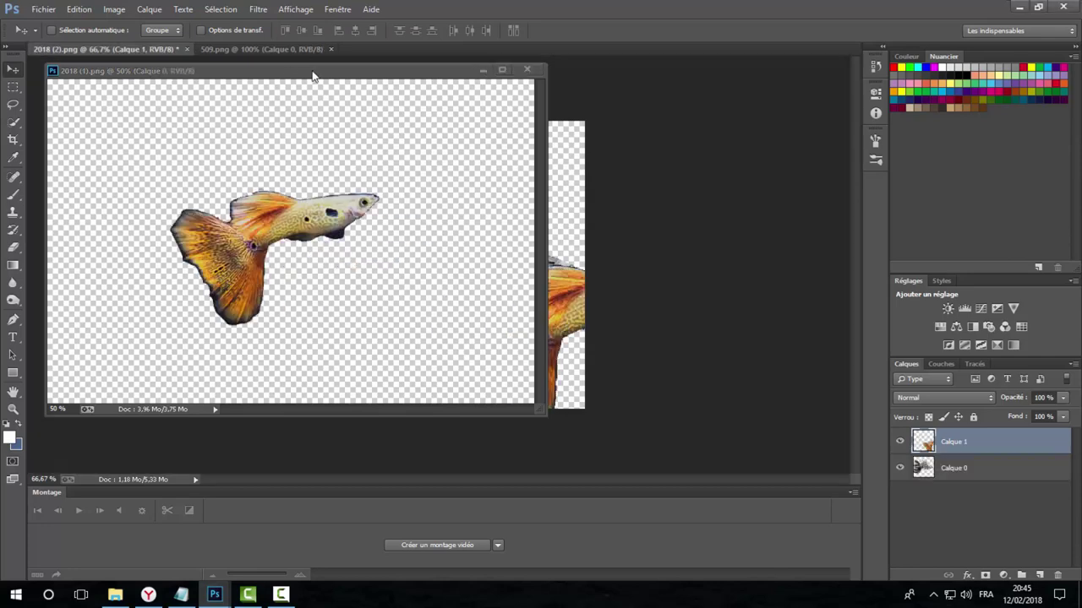
pyautogui.moveTo(312, 71)
pyautogui.mouseDown()
pyautogui.moveTo(455, 57)
pyautogui.moveTo(399, 59)
pyautogui.mouseUp()
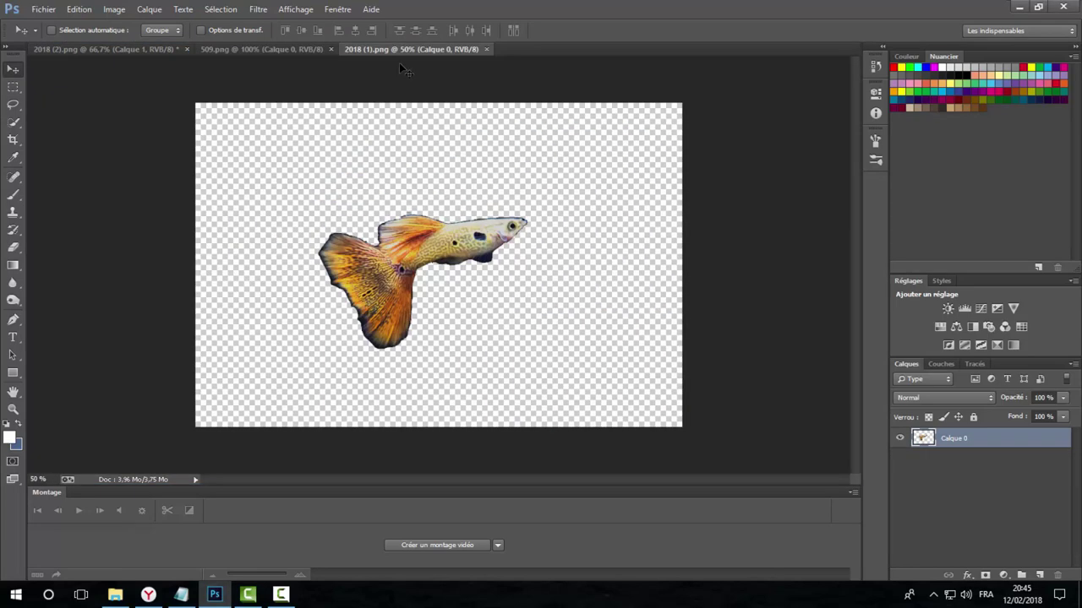
pyautogui.click(134, 51)
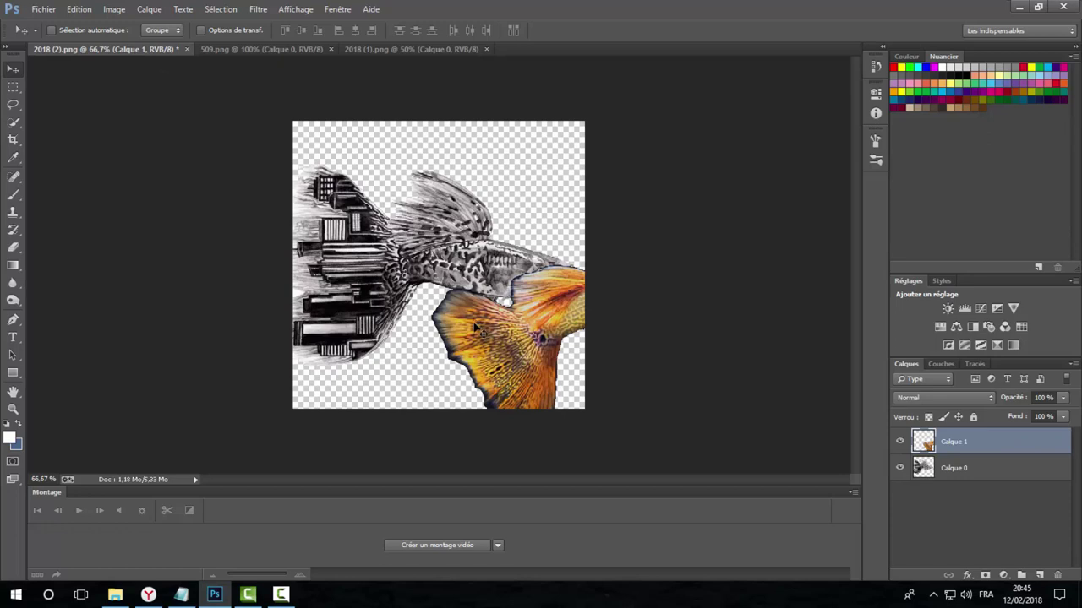
# - Free-transform Calque 1, rotating the guppy about 20° and moving it left and up over the sketch
pyautogui.hotkey('ctrl', 't')
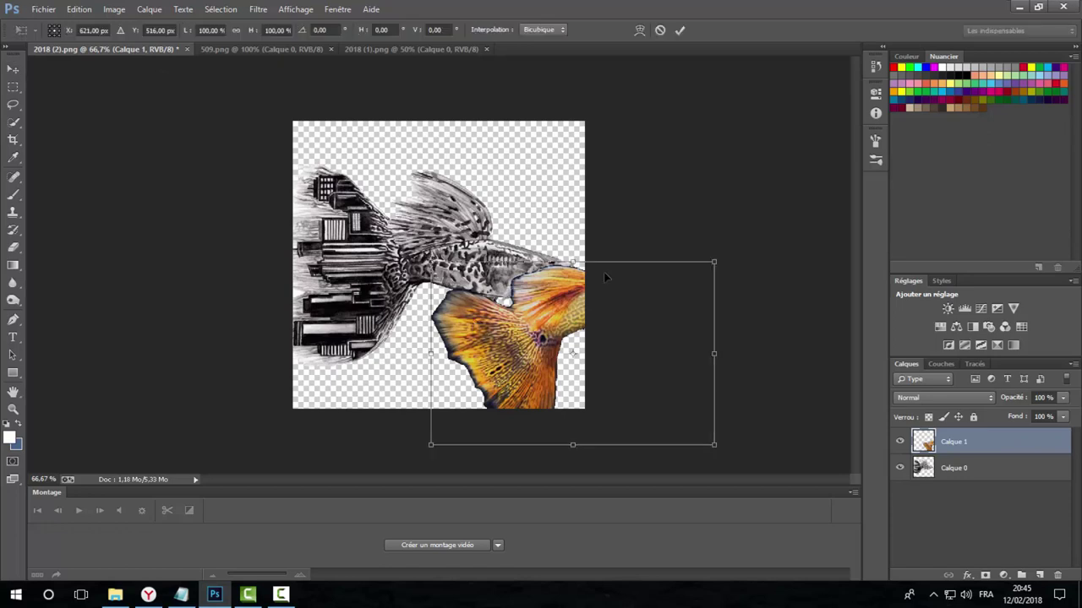
pyautogui.click(78, 9)
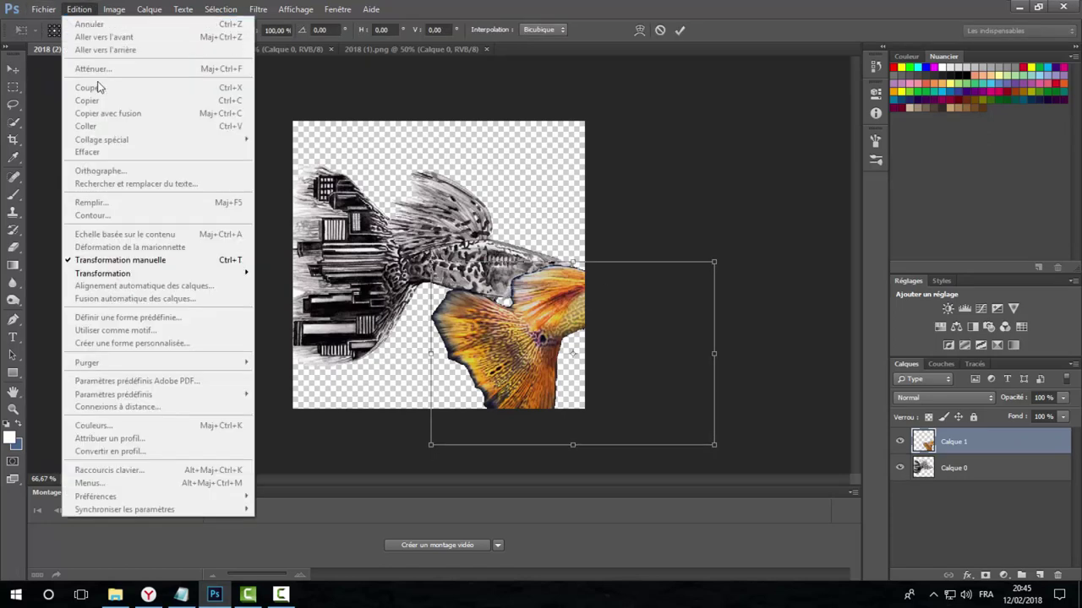
pyautogui.click(219, 265)
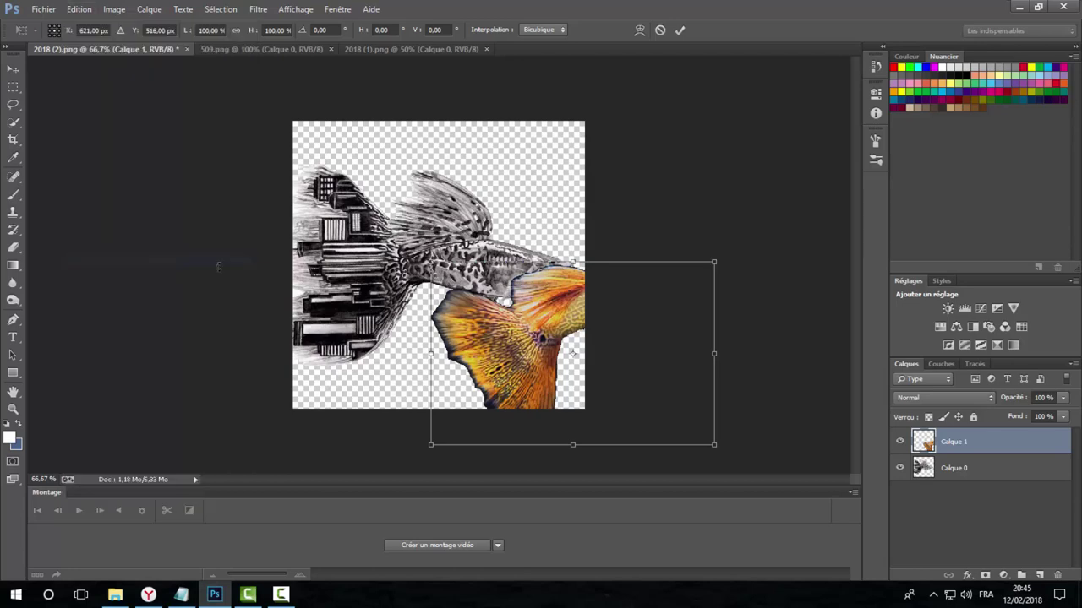
pyautogui.moveTo(730, 452); pyautogui.dragTo(659, 478)
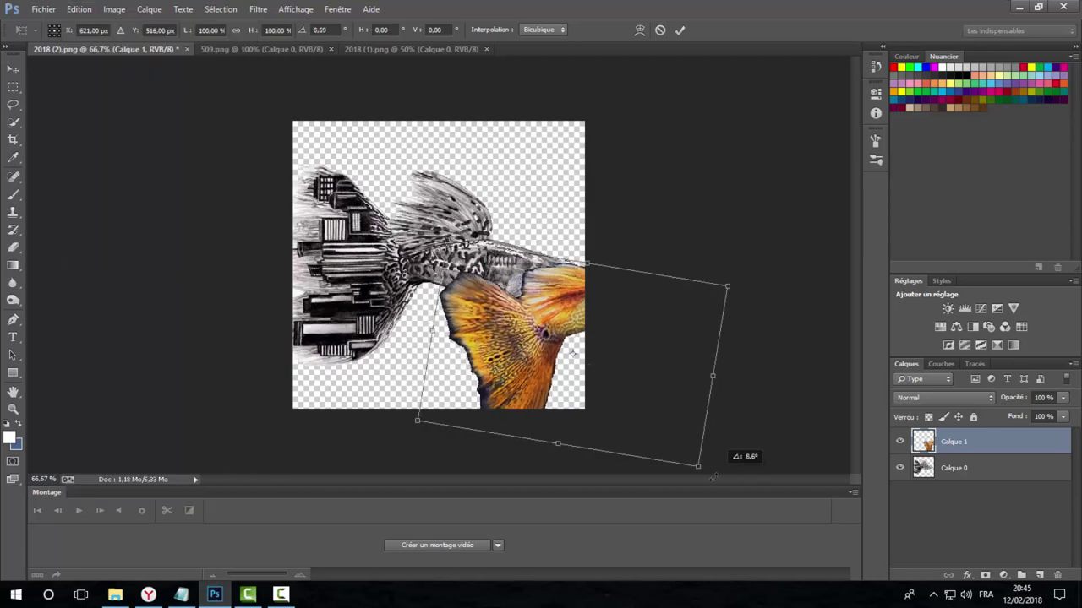
pyautogui.moveTo(636, 398)
pyautogui.mouseDown()
pyautogui.moveTo(569, 387)
pyautogui.moveTo(486, 344)
pyautogui.mouseUp()
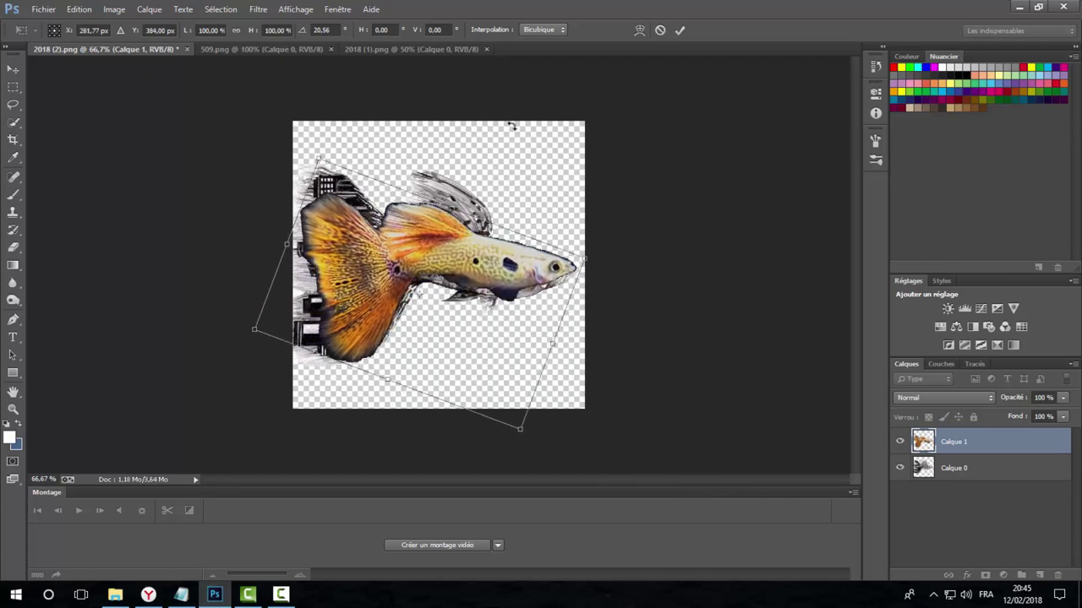
# - Warp the guppy's head, dorsal fin, belly and tail so it matches the sketched fish outline
pyautogui.click(633, 30)
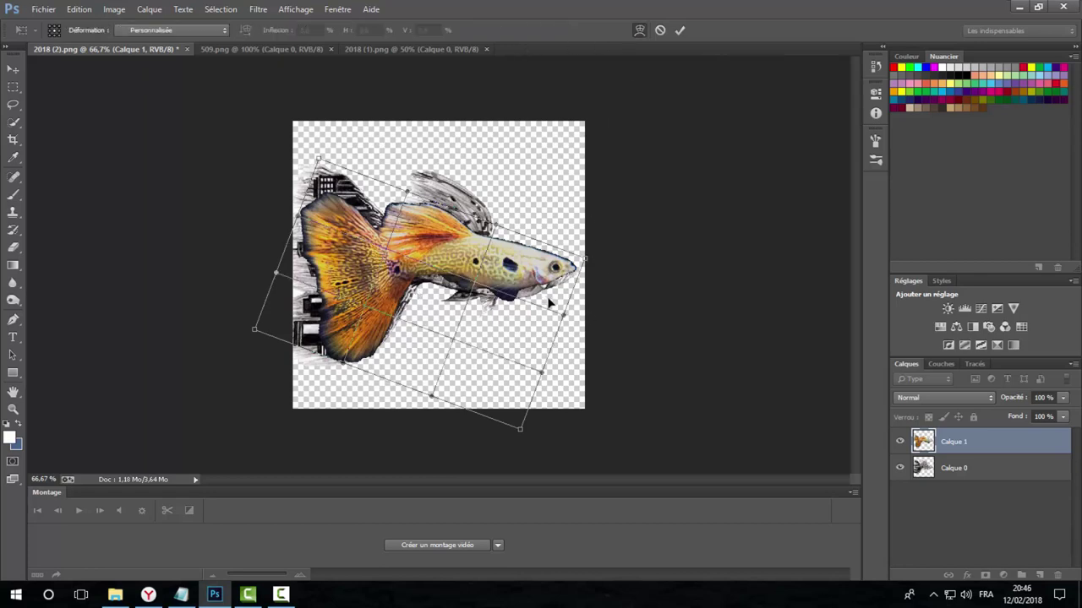
pyautogui.moveTo(548, 303); pyautogui.dragTo(553, 309)
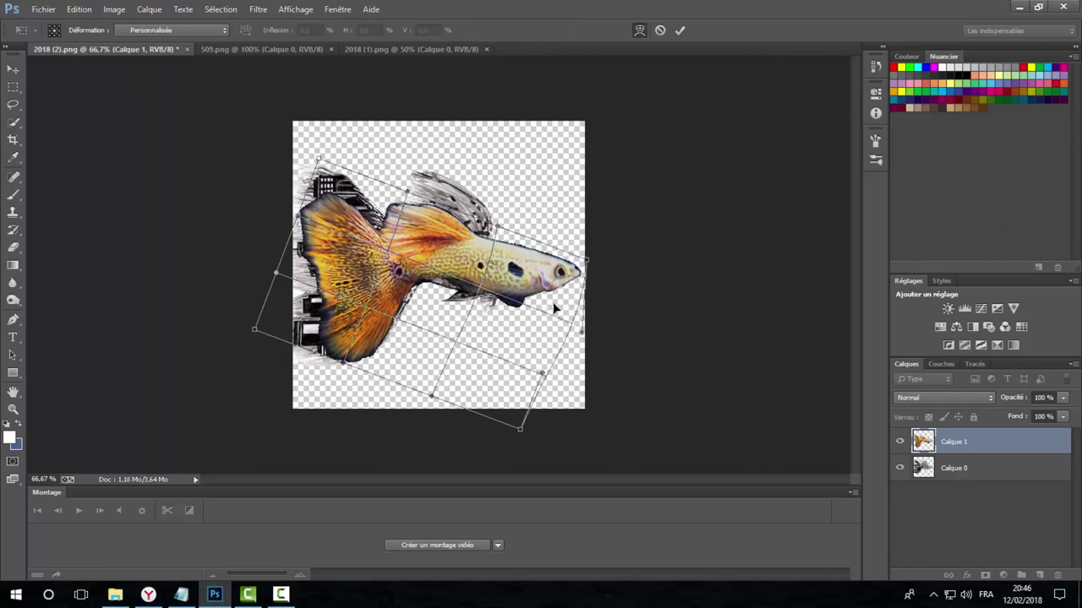
pyautogui.moveTo(409, 193)
pyautogui.mouseDown()
pyautogui.moveTo(459, 149)
pyautogui.moveTo(488, 147)
pyautogui.mouseUp()
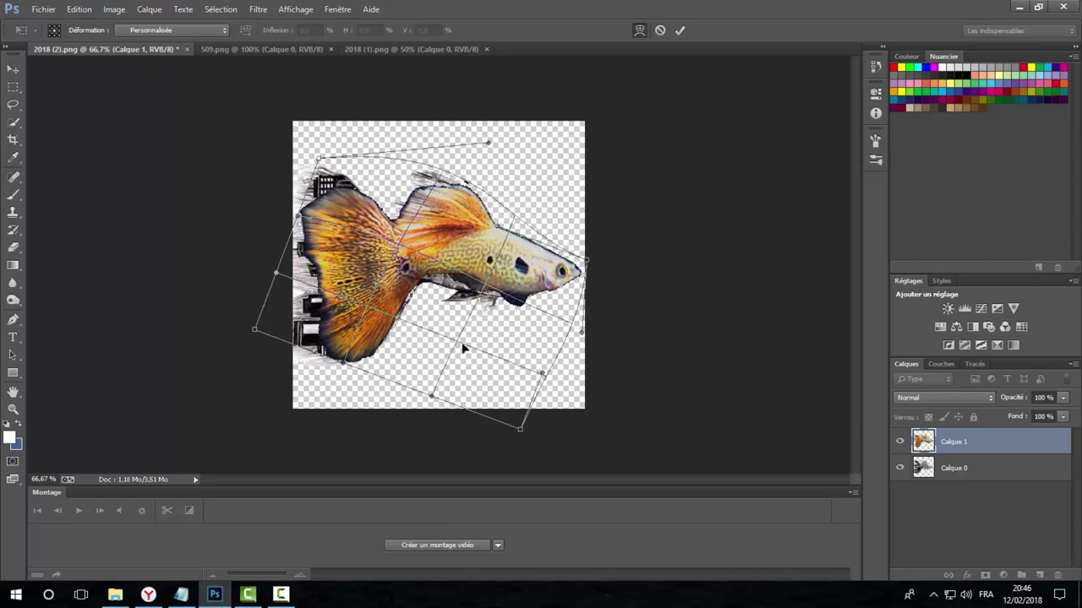
pyautogui.moveTo(463, 347); pyautogui.dragTo(436, 366)
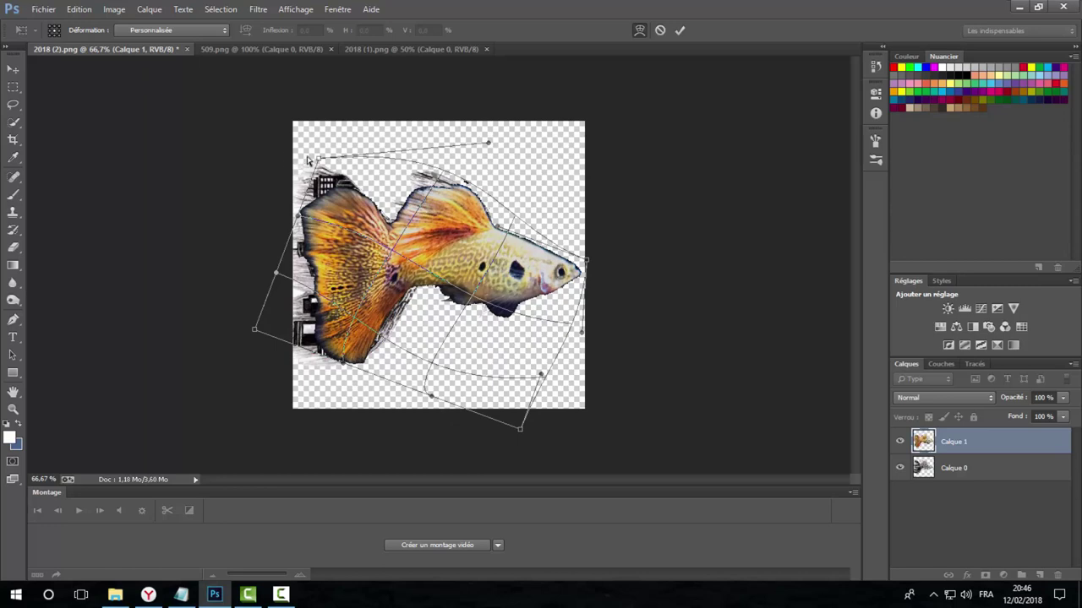
pyautogui.moveTo(316, 158); pyautogui.dragTo(295, 111)
pyautogui.moveTo(254, 329); pyautogui.dragTo(157, 326)
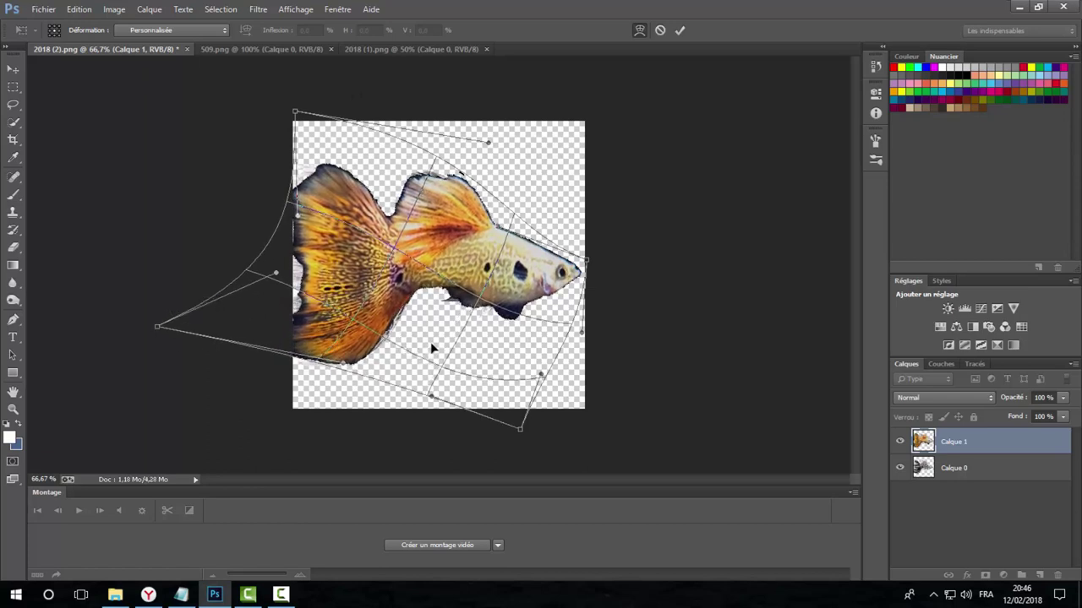
pyautogui.moveTo(431, 348); pyautogui.dragTo(435, 350)
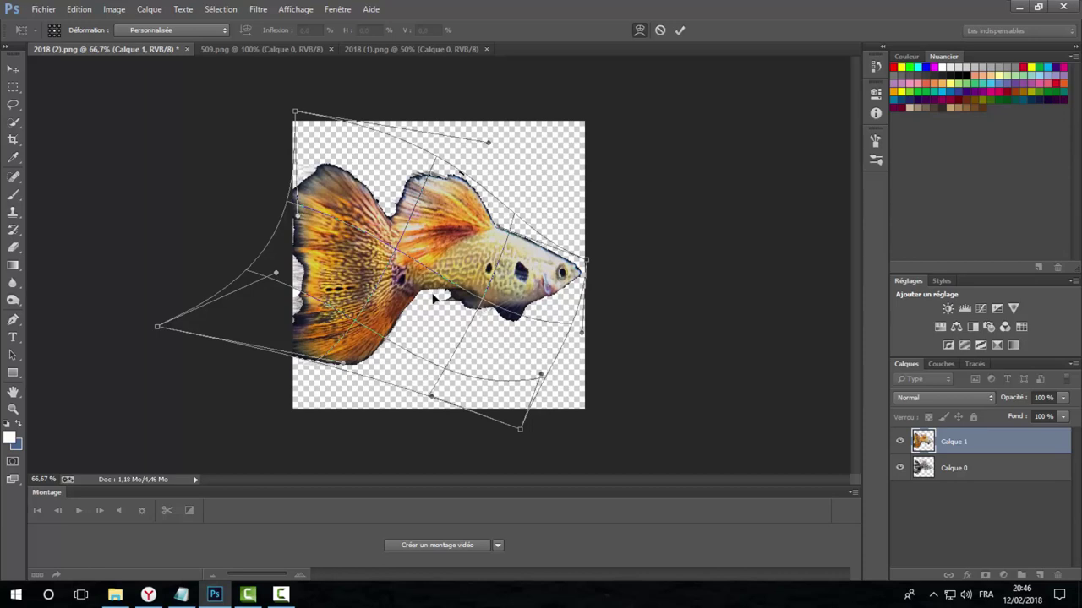
pyautogui.click(638, 31)
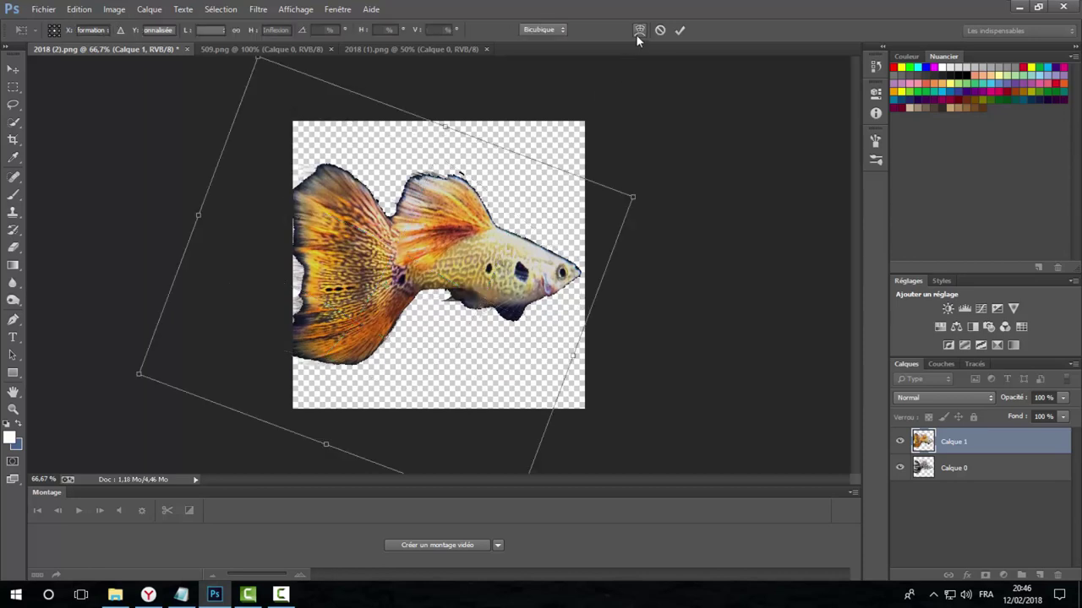
# - Commit the transform, set Calque 1 to Produit blend mode, and zoom to 100%
pyautogui.doubleClick(446, 288)
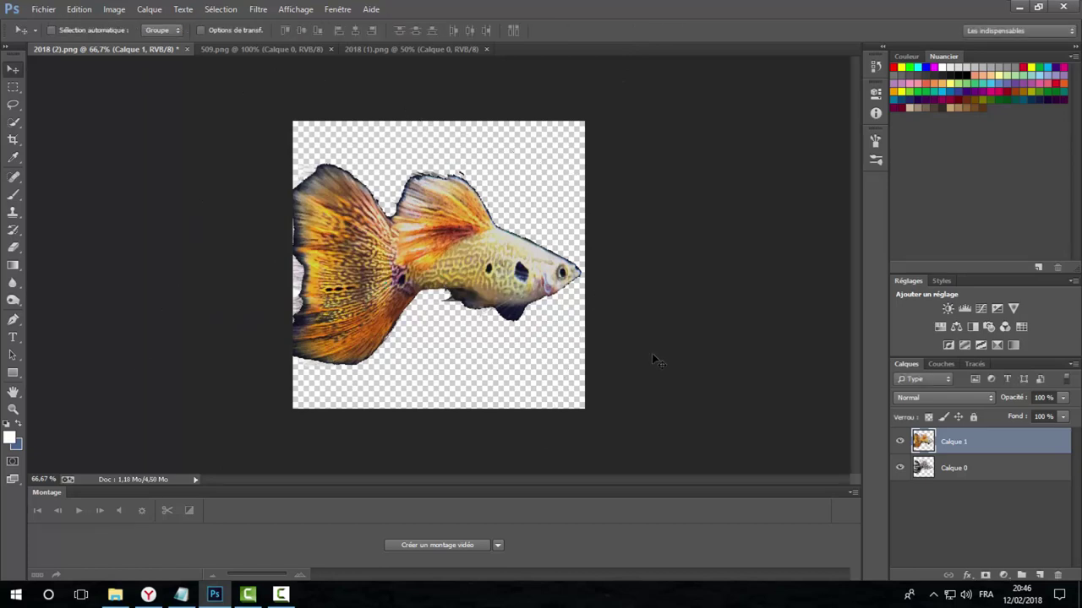
pyautogui.click(924, 397)
pyautogui.press('Down')
pyautogui.press('Return')
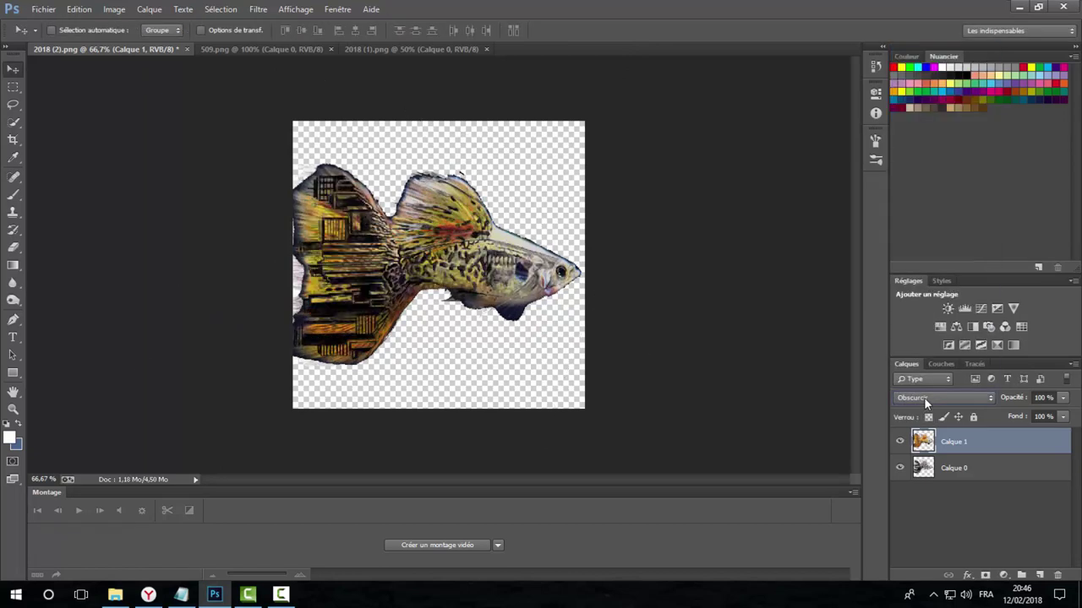
pyautogui.press('Down')
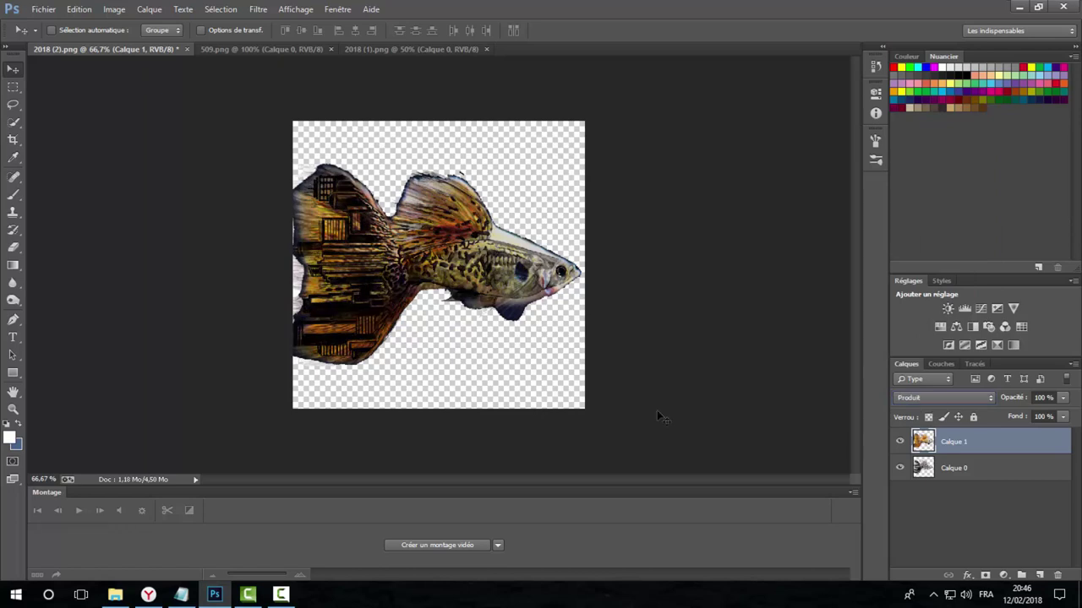
pyautogui.hotkey('ctrl', '+')
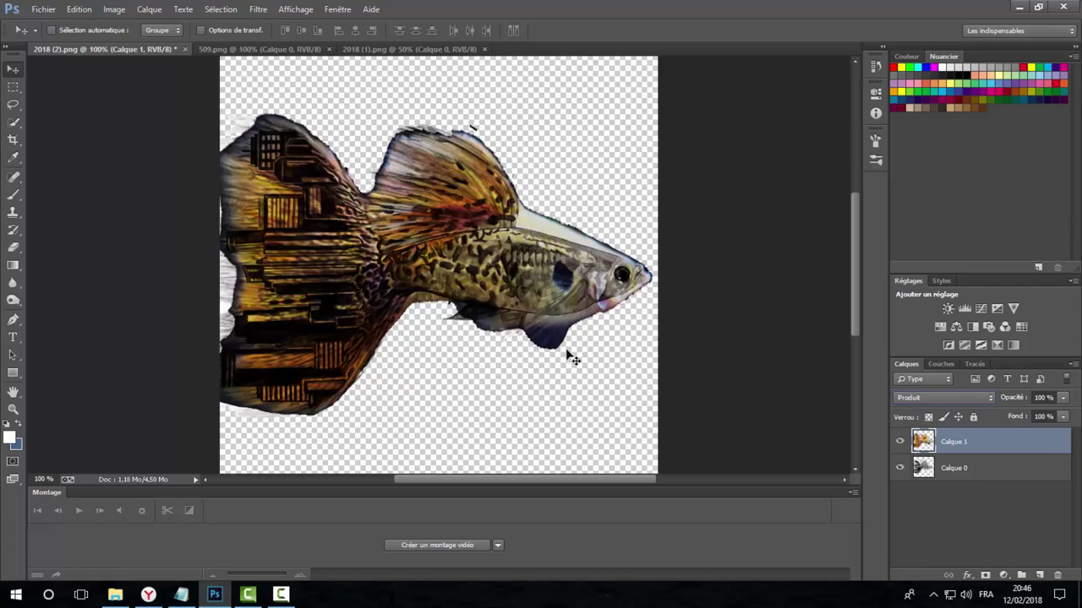
pyautogui.moveTo(500, 480); pyautogui.dragTo(550, 480)
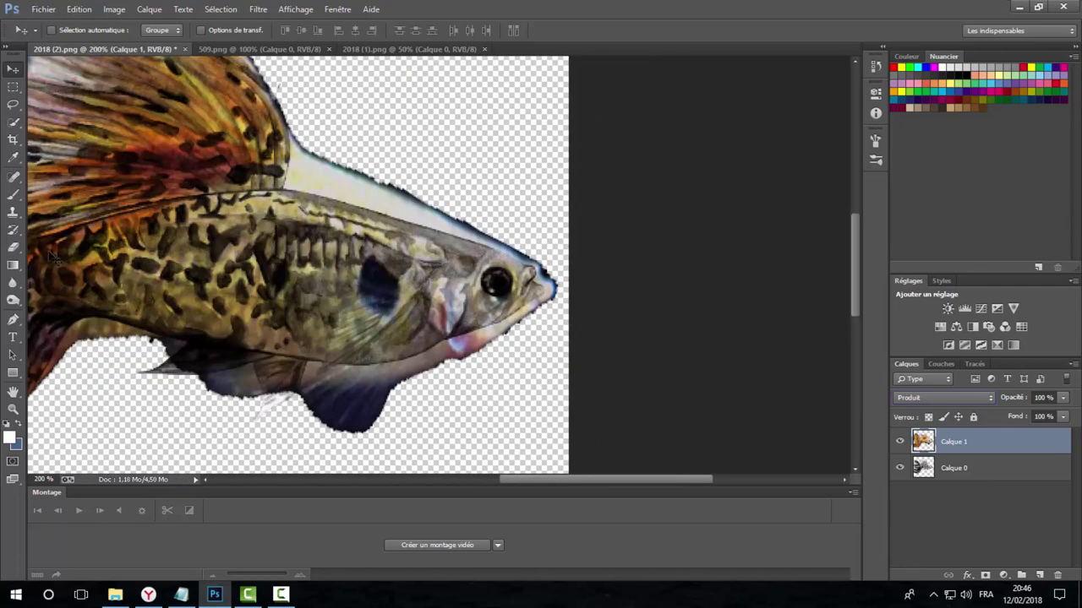
# - Set up the Eraser with 0% hardness and a 30 px soft brush
pyautogui.click(13, 252)
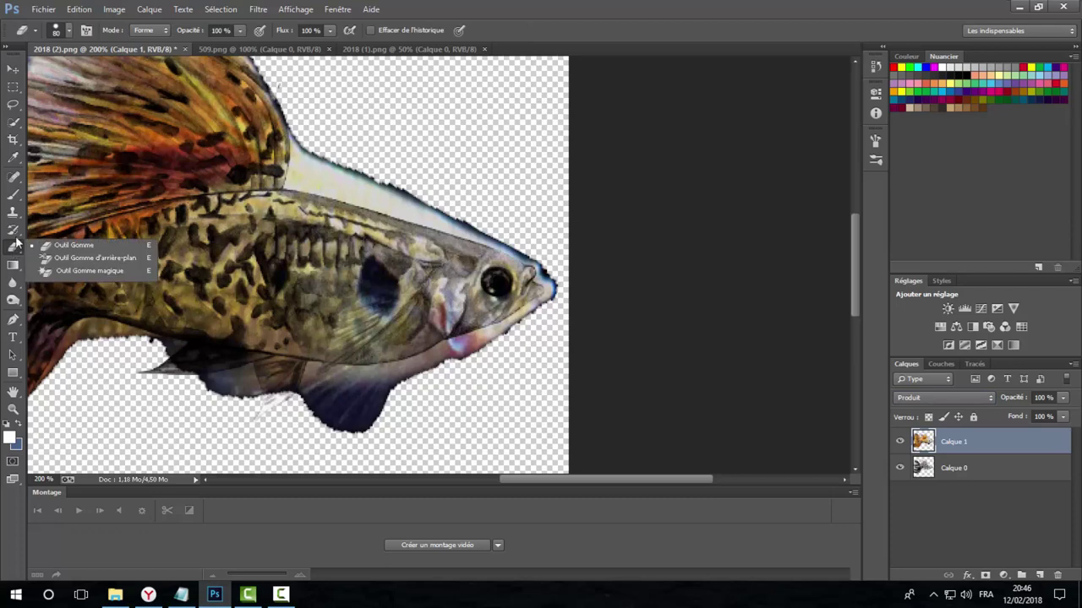
pyautogui.click(69, 31)
pyautogui.click(74, 106)
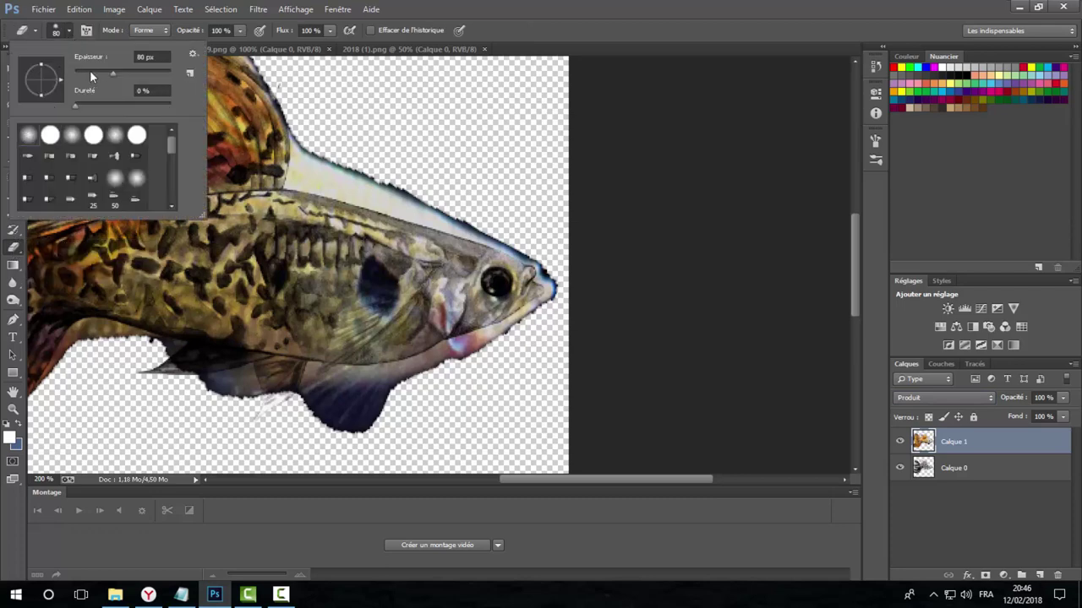
pyautogui.click(92, 74)
pyautogui.click(402, 182)
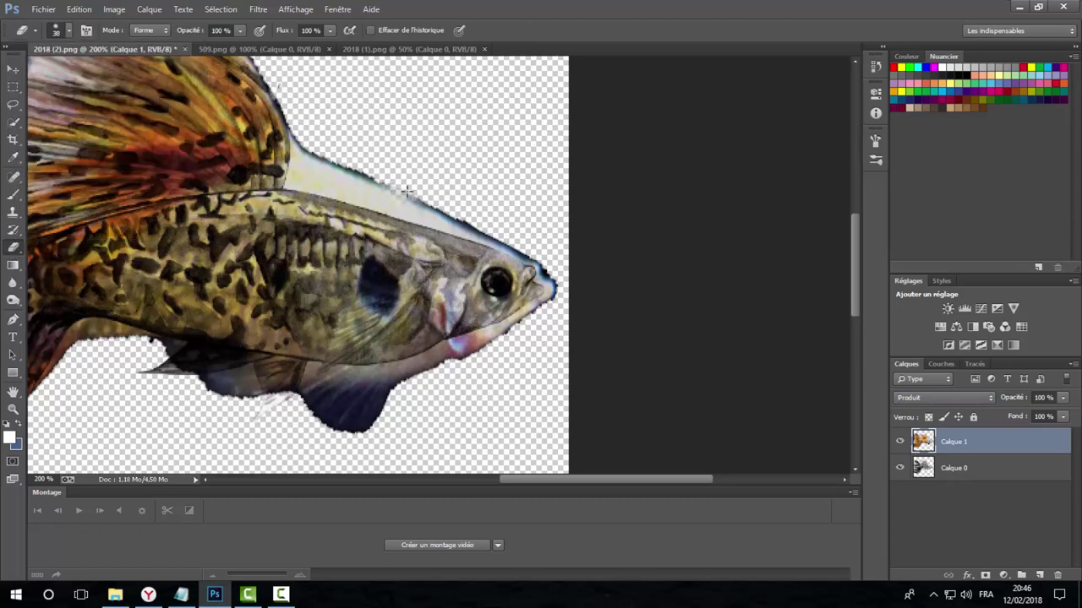
pyautogui.click(67, 31)
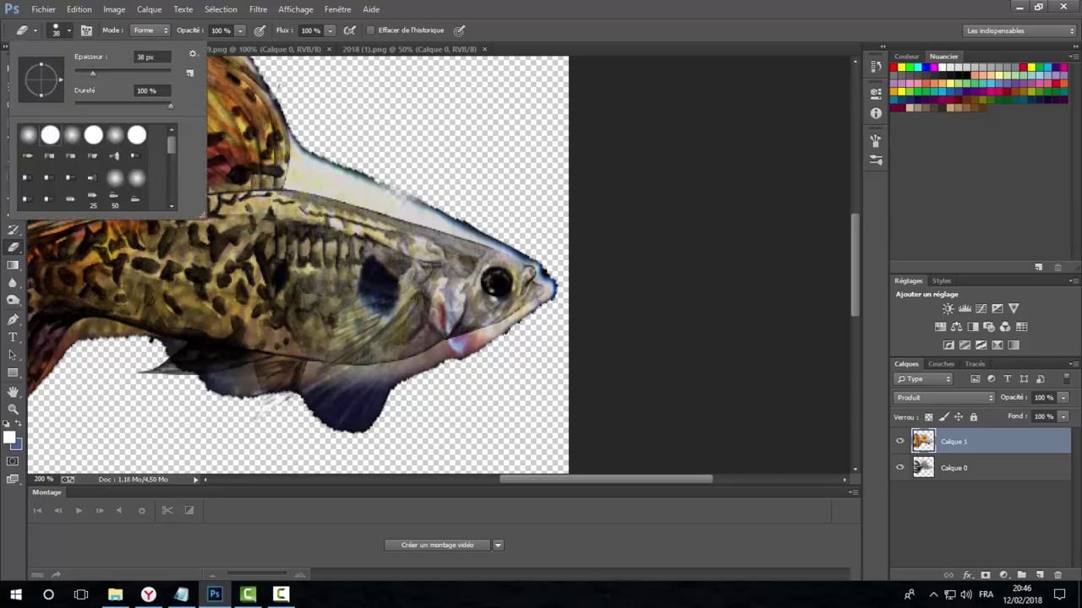
# - Erase the light patch on the back, then at 25 px the fin edge and the shadows under the rear fin and belly
pyautogui.moveTo(313, 153); pyautogui.dragTo(316, 162)
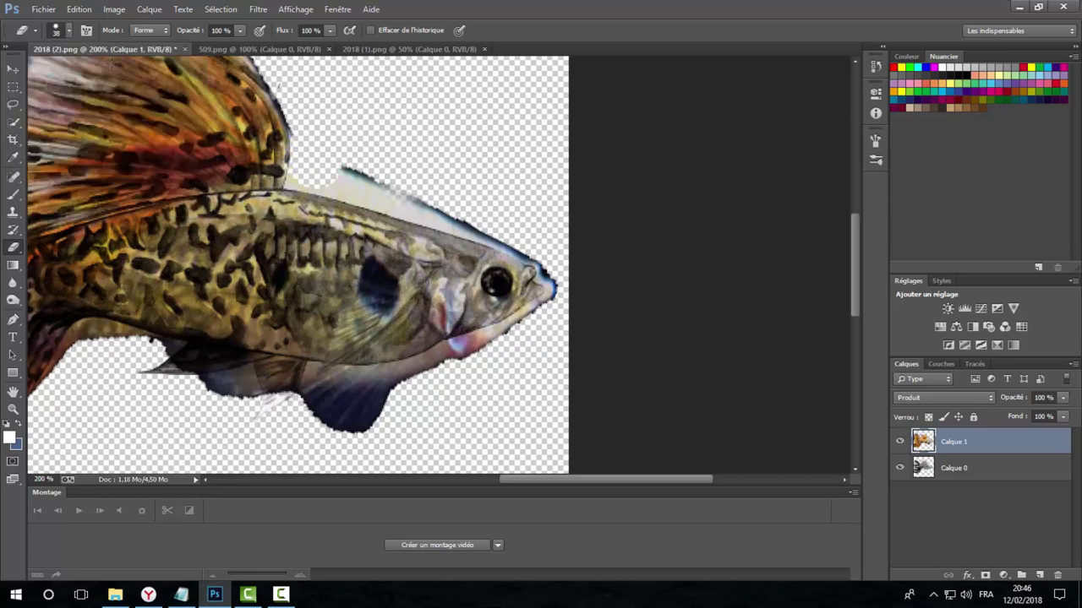
pyautogui.click(70, 31)
pyautogui.click(86, 69)
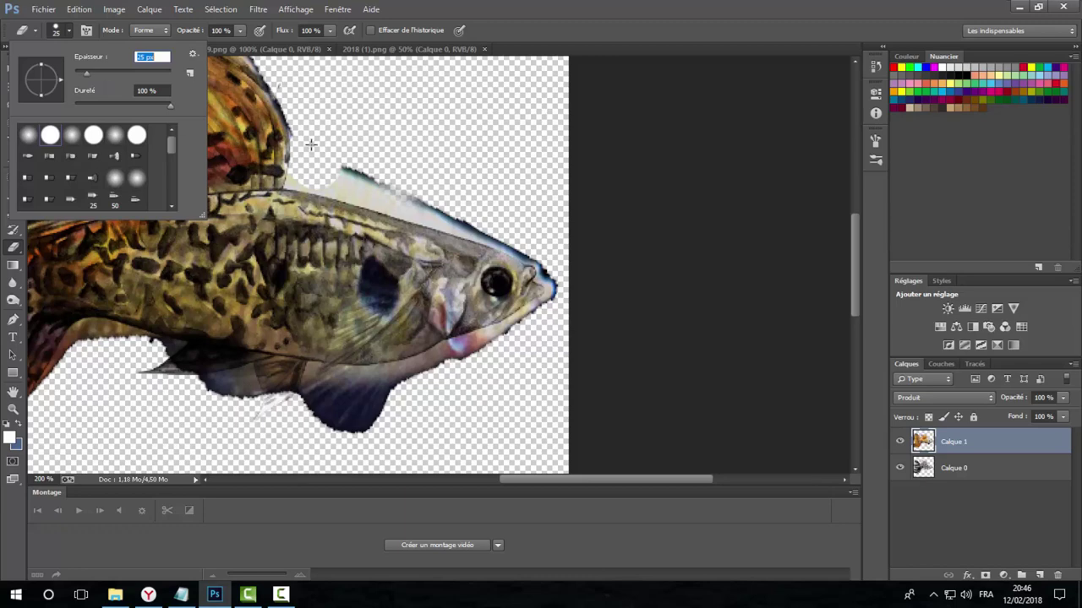
pyautogui.moveTo(311, 146)
pyautogui.mouseDown()
pyautogui.moveTo(303, 152)
pyautogui.moveTo(339, 185)
pyautogui.moveTo(394, 193)
pyautogui.moveTo(377, 192)
pyautogui.moveTo(550, 259)
pyautogui.moveTo(561, 282)
pyautogui.moveTo(507, 336)
pyautogui.moveTo(330, 393)
pyautogui.moveTo(321, 379)
pyautogui.moveTo(398, 382)
pyautogui.moveTo(346, 424)
pyautogui.moveTo(307, 411)
pyautogui.moveTo(321, 414)
pyautogui.mouseUp()
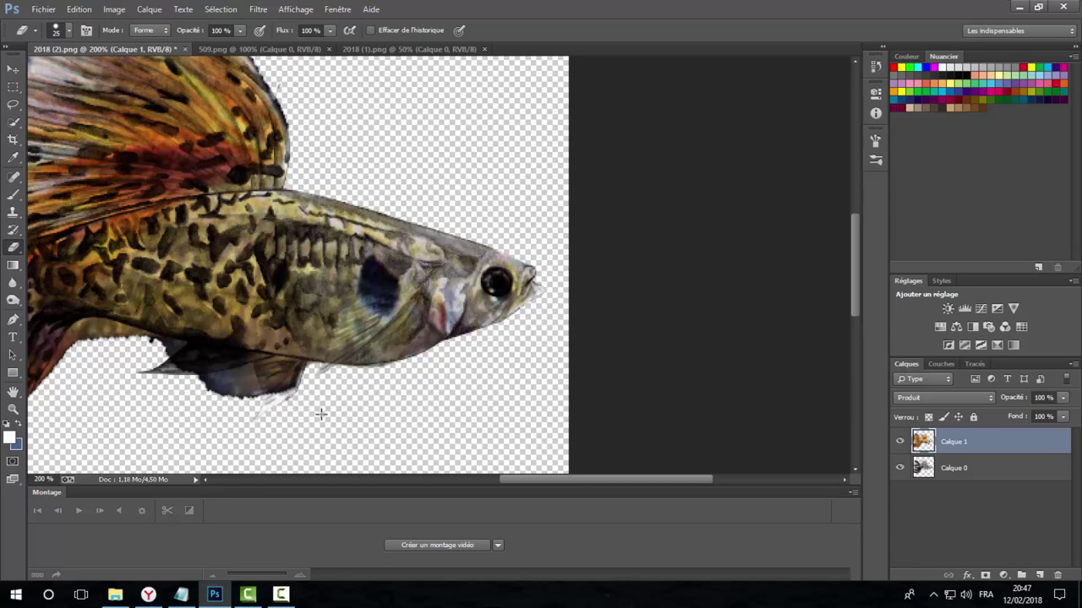
pyautogui.moveTo(235, 390)
pyautogui.mouseDown()
pyautogui.moveTo(245, 380)
pyautogui.moveTo(241, 394)
pyautogui.moveTo(216, 379)
pyautogui.moveTo(189, 398)
pyautogui.mouseUp()
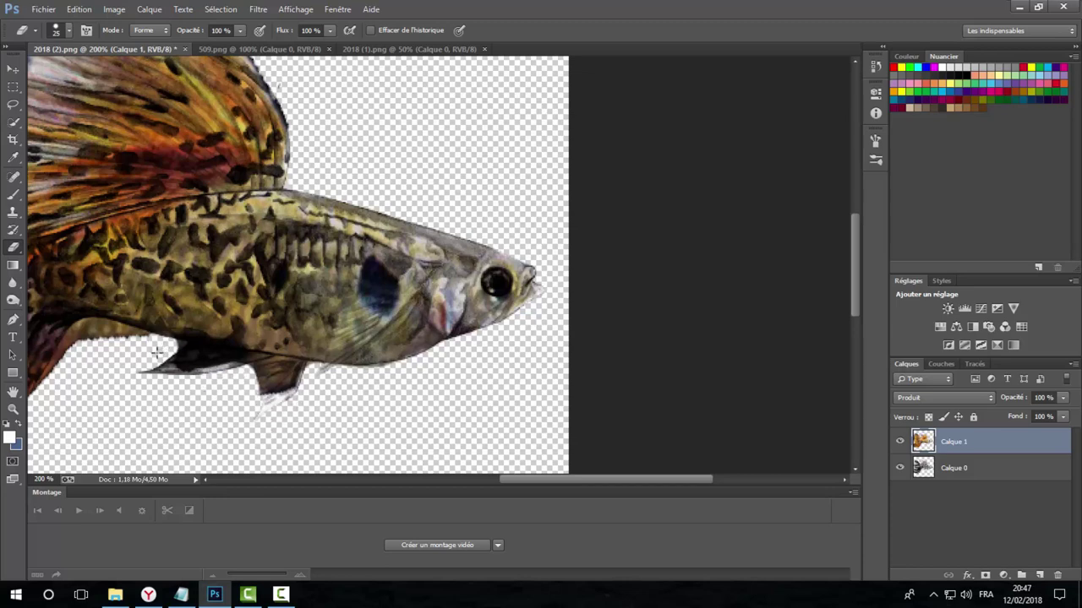
pyautogui.moveTo(157, 351); pyautogui.dragTo(245, 360)
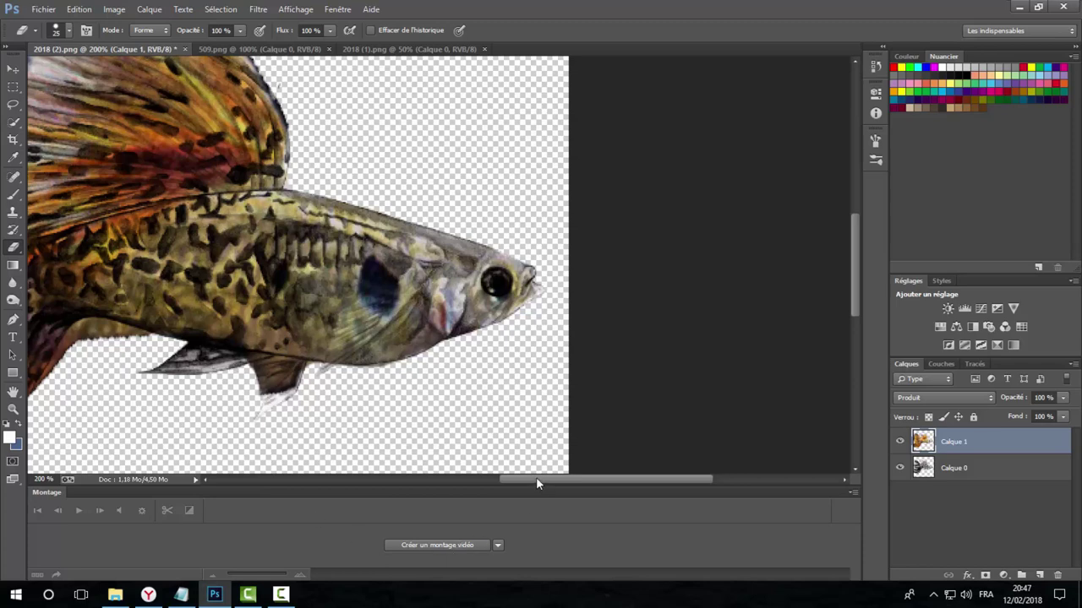
pyautogui.moveTo(536, 482); pyautogui.dragTo(458, 481)
# - Erase the grey fringe under the belly and the dark fringe along the fish's bottom edge
pyautogui.scroll(-2, 431, 434)
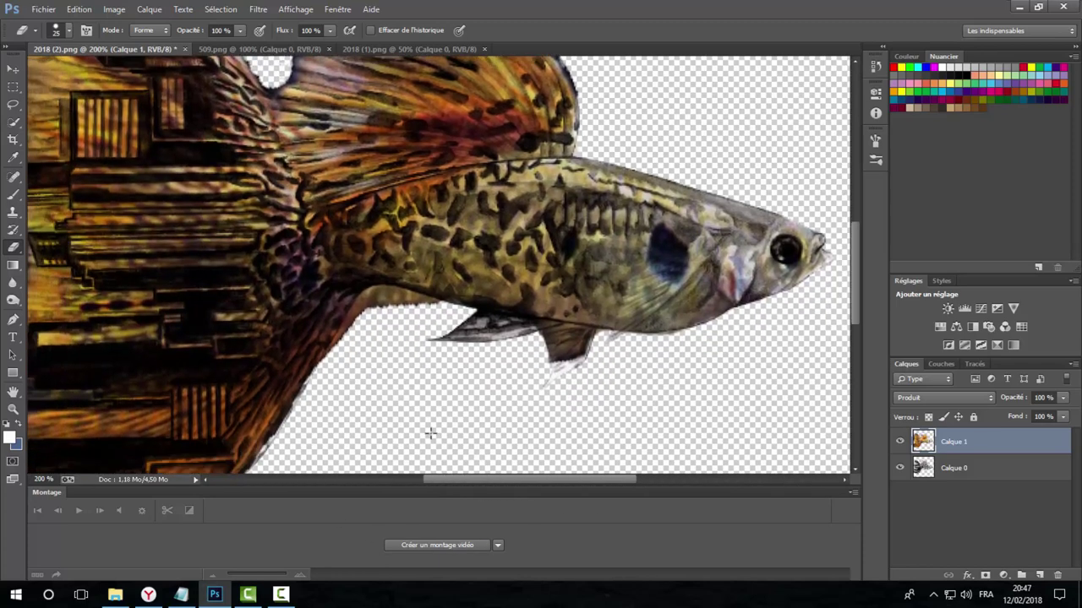
pyautogui.moveTo(429, 311)
pyautogui.mouseDown()
pyautogui.moveTo(385, 300)
pyautogui.moveTo(331, 375)
pyautogui.moveTo(335, 353)
pyautogui.moveTo(381, 300)
pyautogui.mouseUp()
pyautogui.scroll(-1, 386, 387)
pyautogui.scroll(-4, 386, 386)
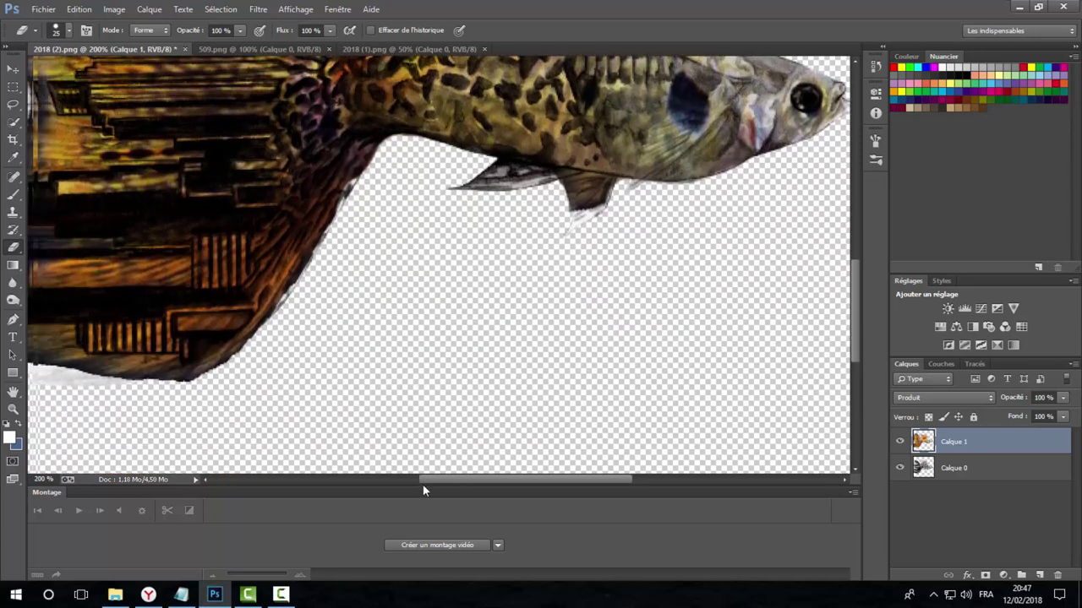
pyautogui.moveTo(423, 479); pyautogui.dragTo(363, 482)
pyautogui.moveTo(350, 367)
pyautogui.mouseDown()
pyautogui.moveTo(257, 384)
pyautogui.moveTo(149, 369)
pyautogui.moveTo(99, 322)
pyautogui.moveTo(97, 254)
pyautogui.moveTo(121, 197)
pyautogui.mouseUp()
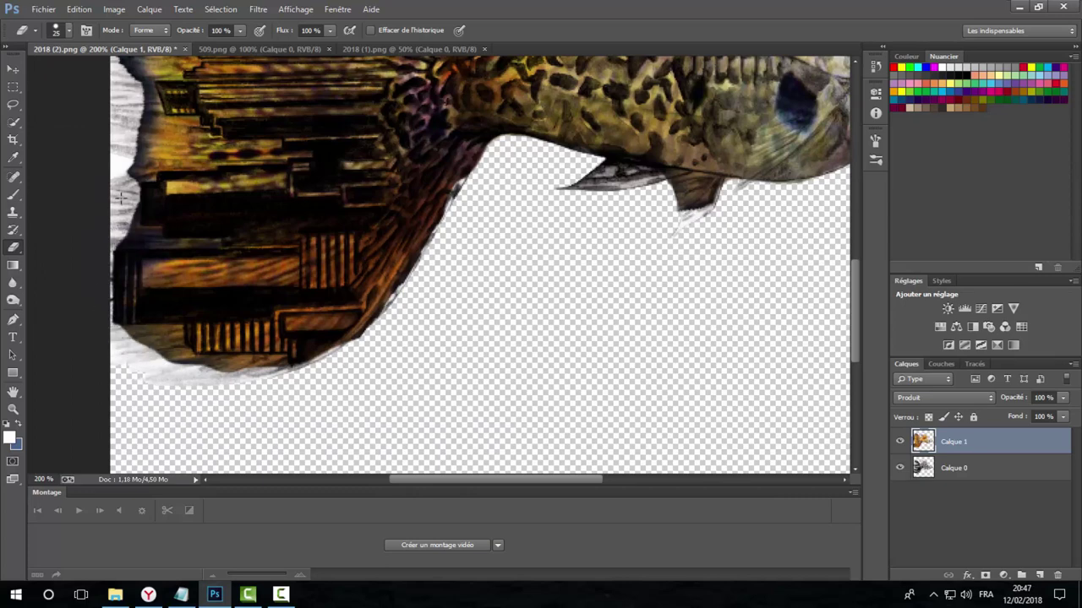
# - Erase the dark fringe along the roof edge and the fin's right edge and stray mark
pyautogui.scroll(2, 106, 224)
pyautogui.scroll(1, 116, 237)
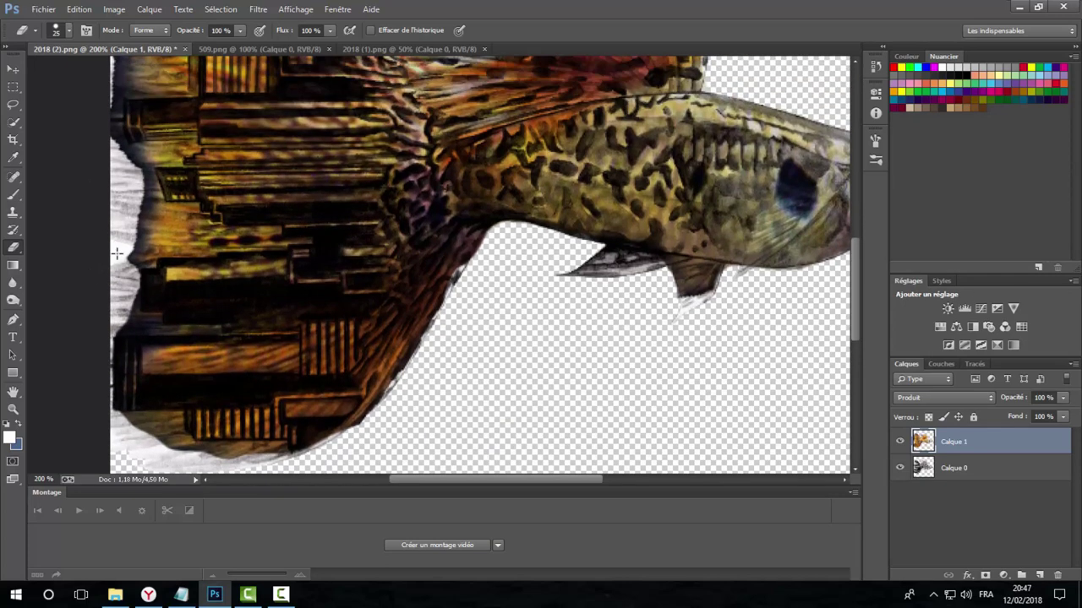
pyautogui.scroll(1, 116, 253)
pyautogui.scroll(1, 114, 283)
pyautogui.scroll(2, 115, 275)
pyautogui.scroll(2, 120, 269)
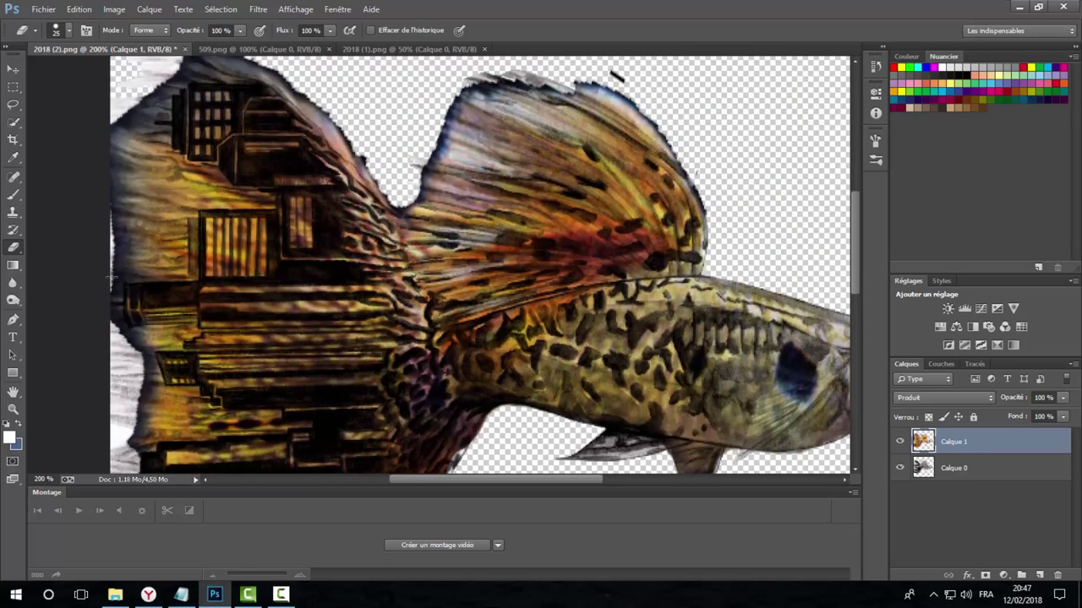
pyautogui.scroll(1, 127, 262)
pyautogui.scroll(2, 133, 253)
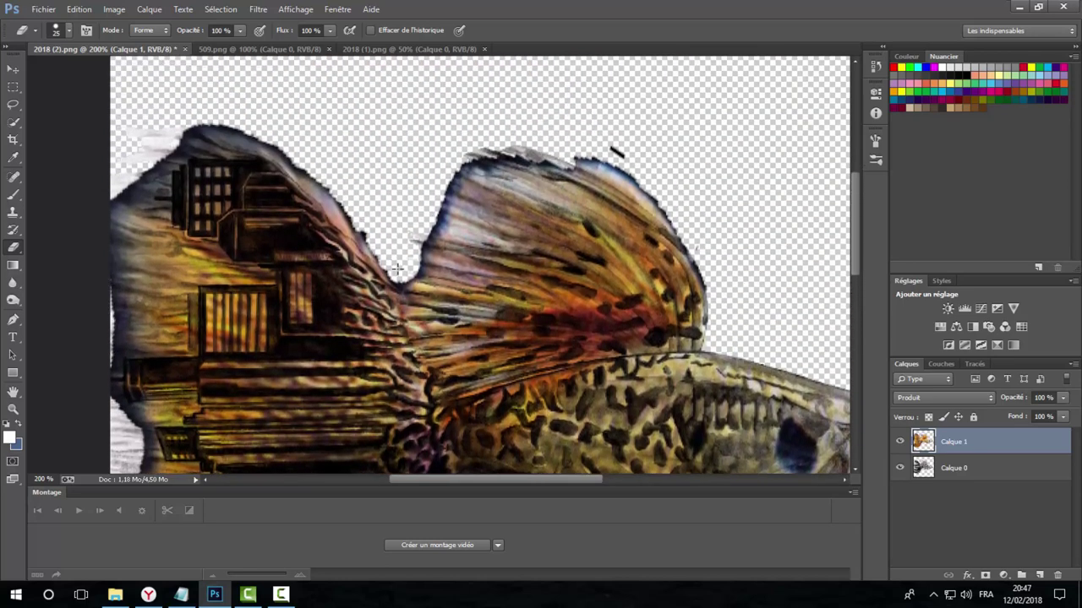
pyautogui.moveTo(397, 270)
pyautogui.mouseDown()
pyautogui.moveTo(292, 153)
pyautogui.moveTo(147, 109)
pyautogui.mouseUp()
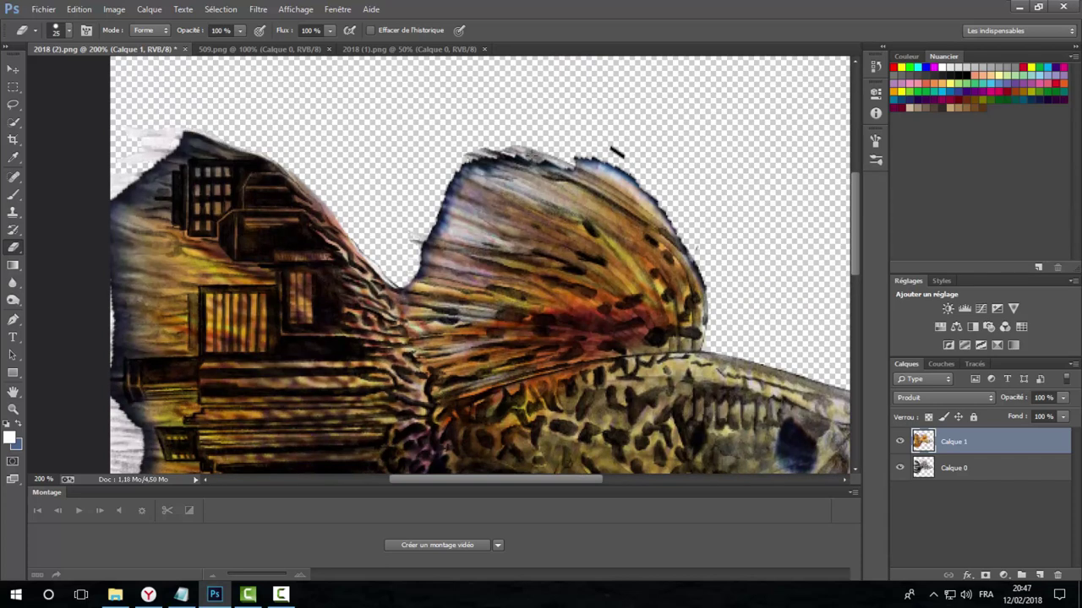
pyautogui.moveTo(704, 259)
pyautogui.mouseDown()
pyautogui.moveTo(636, 186)
pyautogui.moveTo(558, 145)
pyautogui.moveTo(644, 162)
pyautogui.mouseUp()
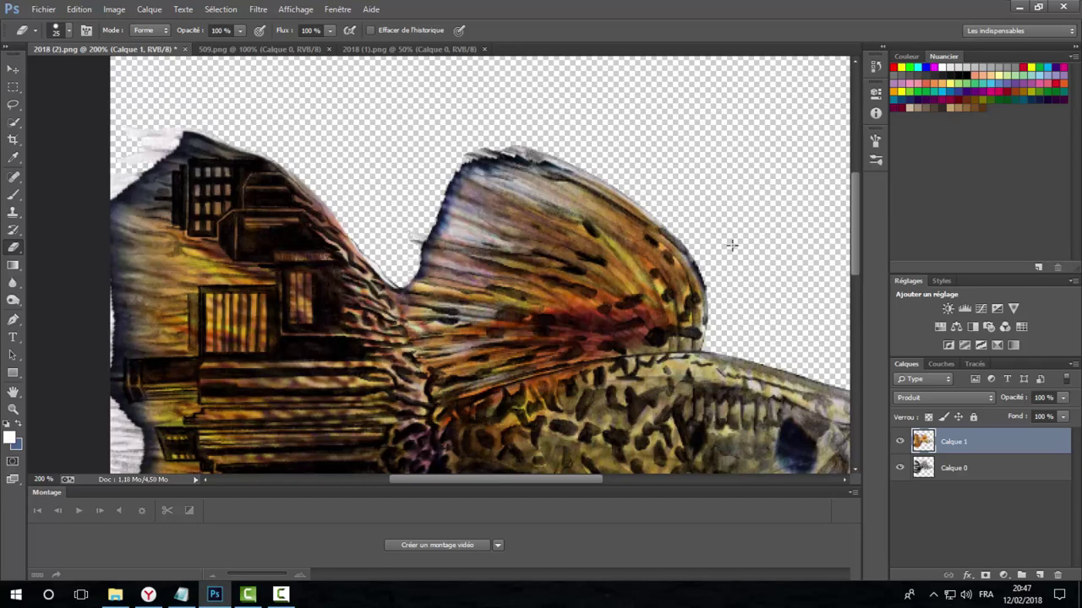
# - Hide and reshow Calque 1 to compare the cleaned guppy against the sketch beneath
pyautogui.scroll(-3, 732, 245)
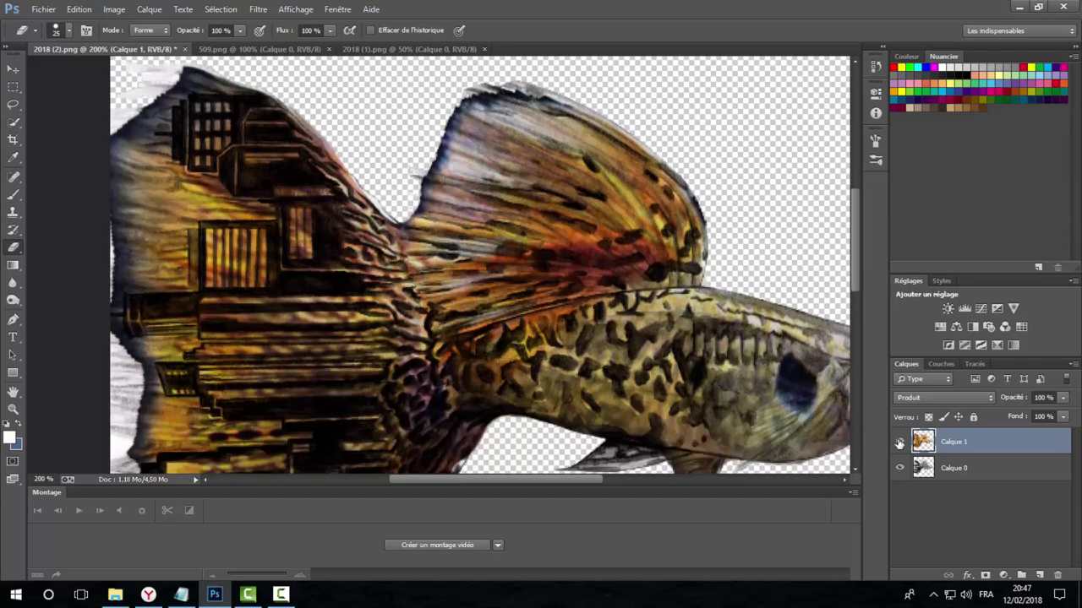
pyautogui.click(899, 441)
pyautogui.click(899, 441)
pyautogui.scroll(-2, 404, 201)
pyautogui.scroll(-3, 404, 201)
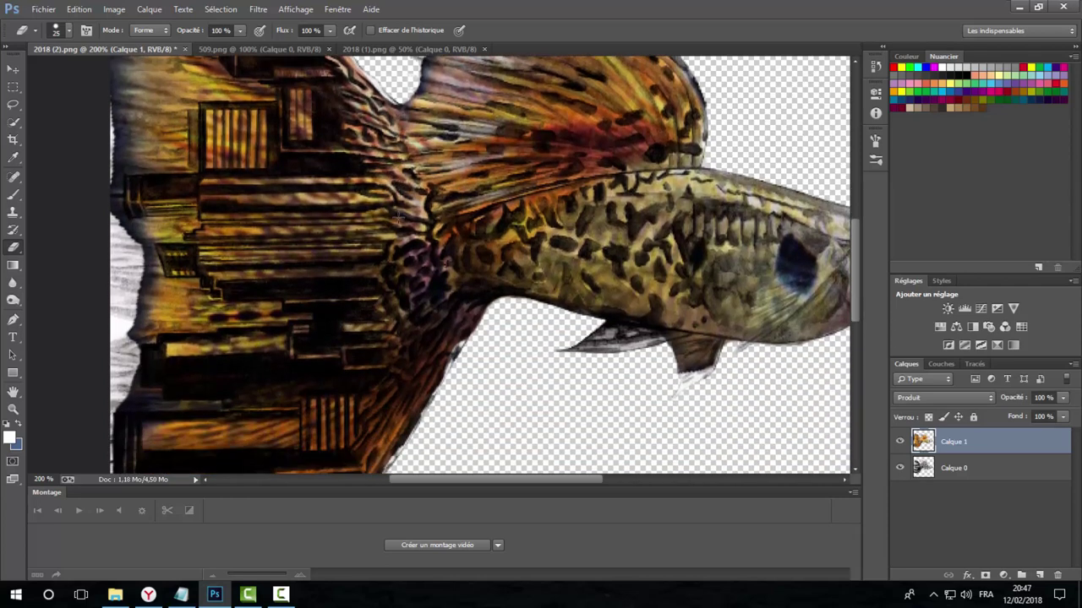
pyautogui.scroll(-2, 404, 201)
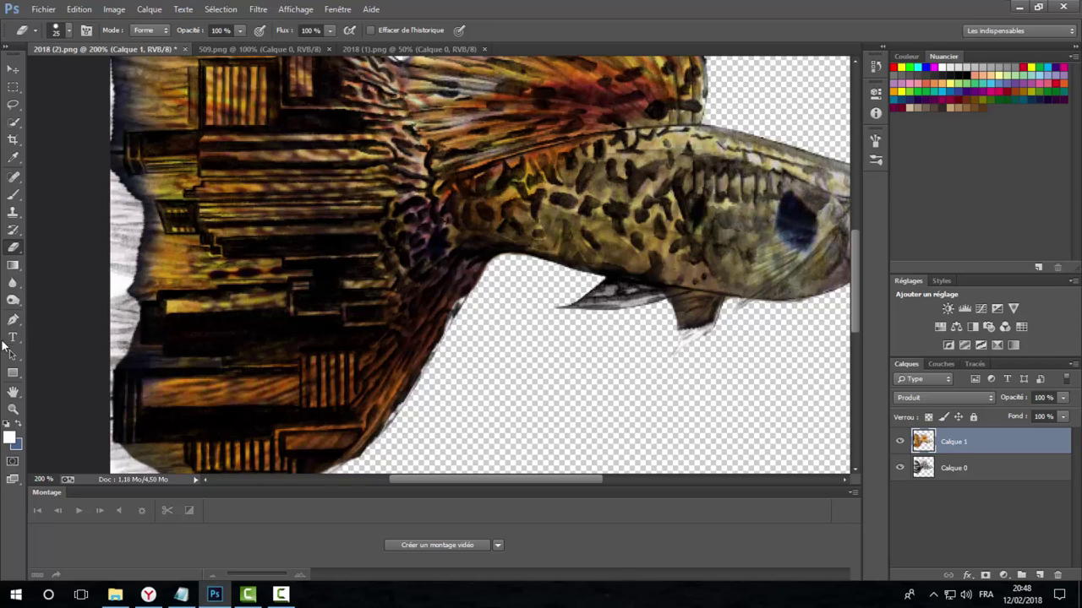
pyautogui.click(13, 284)
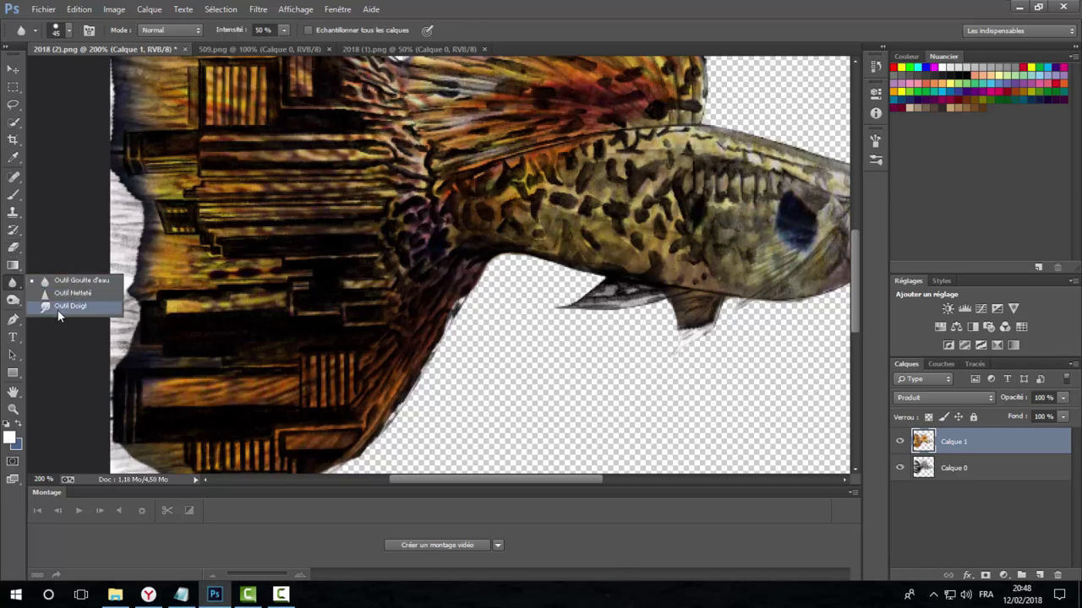
# - Smudge the two lower fins and the belly edge at 50% strength
pyautogui.click(59, 306)
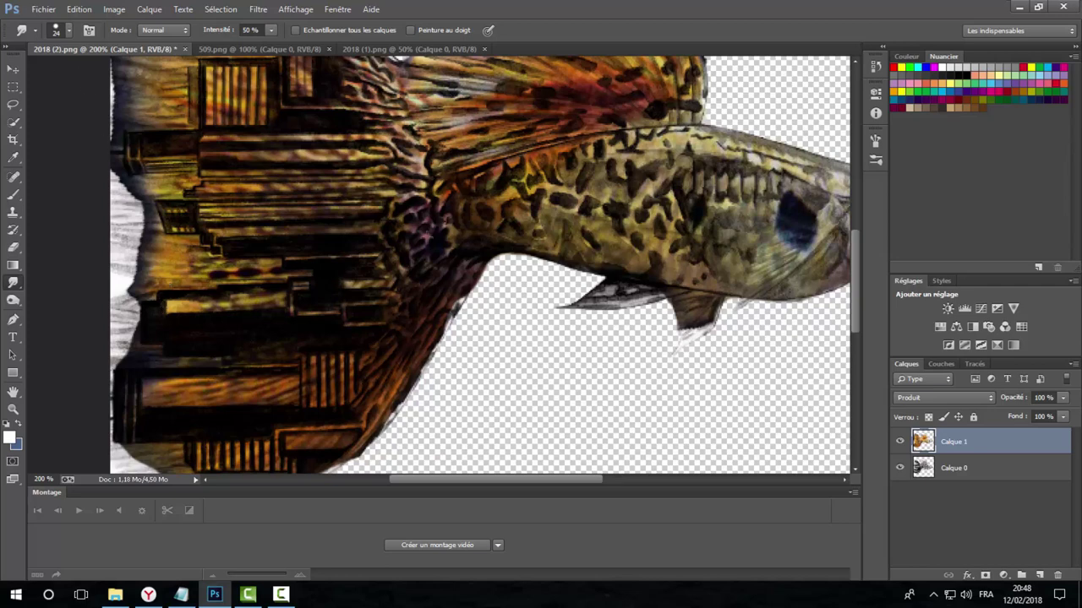
pyautogui.moveTo(640, 279)
pyautogui.mouseDown()
pyautogui.moveTo(602, 295)
pyautogui.moveTo(663, 291)
pyautogui.moveTo(561, 306)
pyautogui.mouseUp()
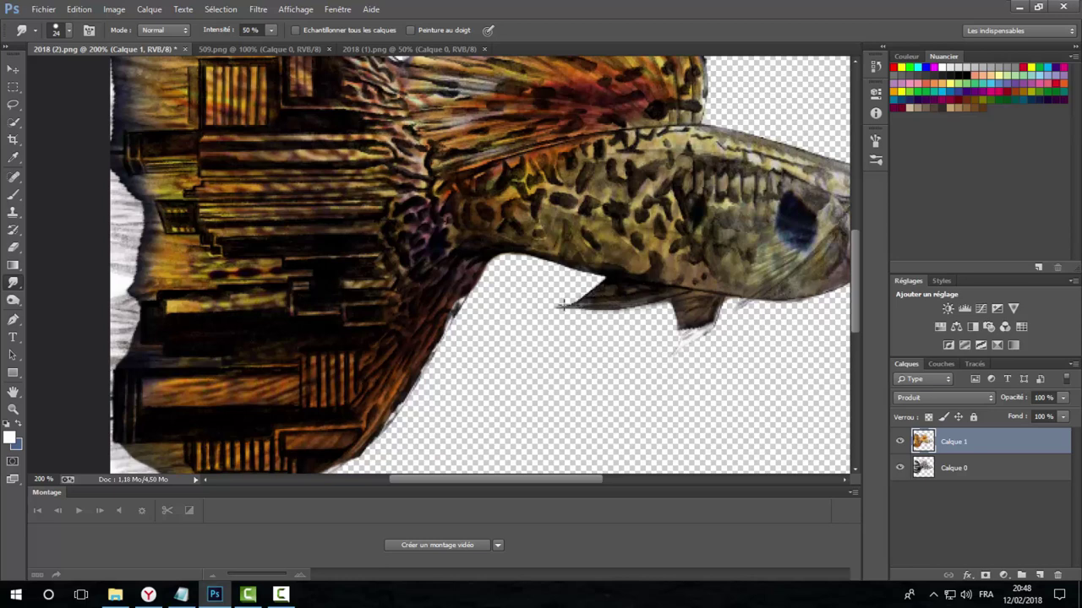
pyautogui.moveTo(700, 318)
pyautogui.mouseDown()
pyautogui.moveTo(671, 358)
pyautogui.moveTo(659, 338)
pyautogui.moveTo(691, 359)
pyautogui.moveTo(676, 355)
pyautogui.mouseUp()
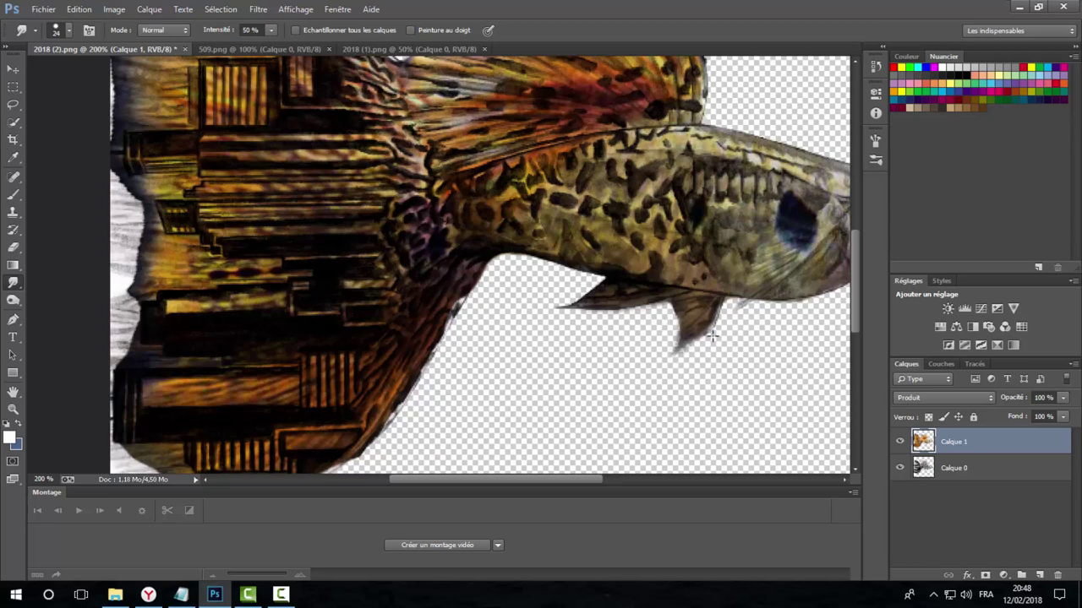
pyautogui.moveTo(717, 321); pyautogui.dragTo(697, 349)
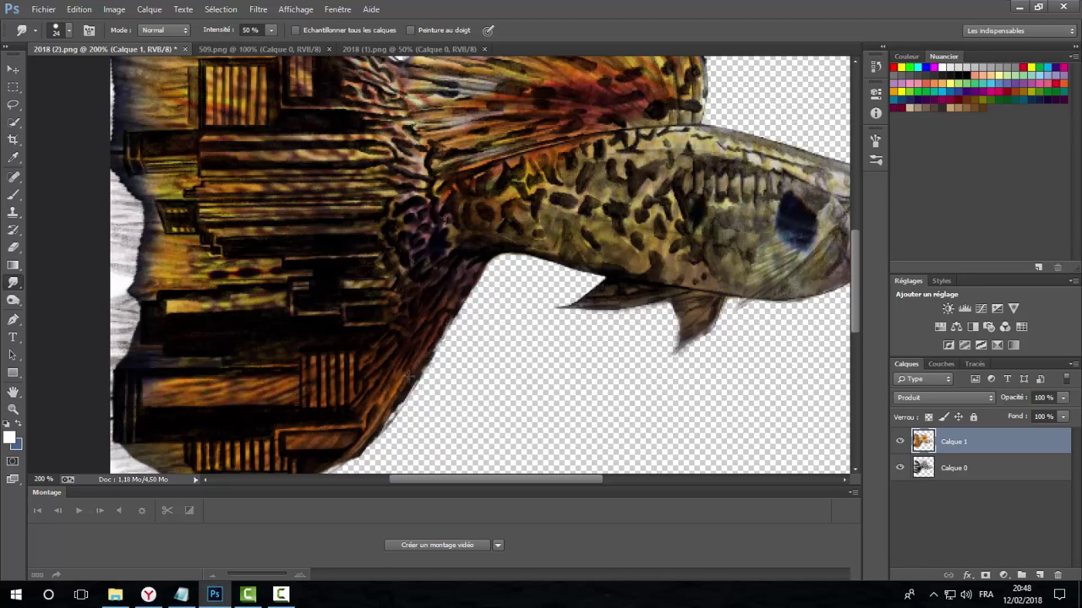
pyautogui.moveTo(408, 377); pyautogui.dragTo(398, 414)
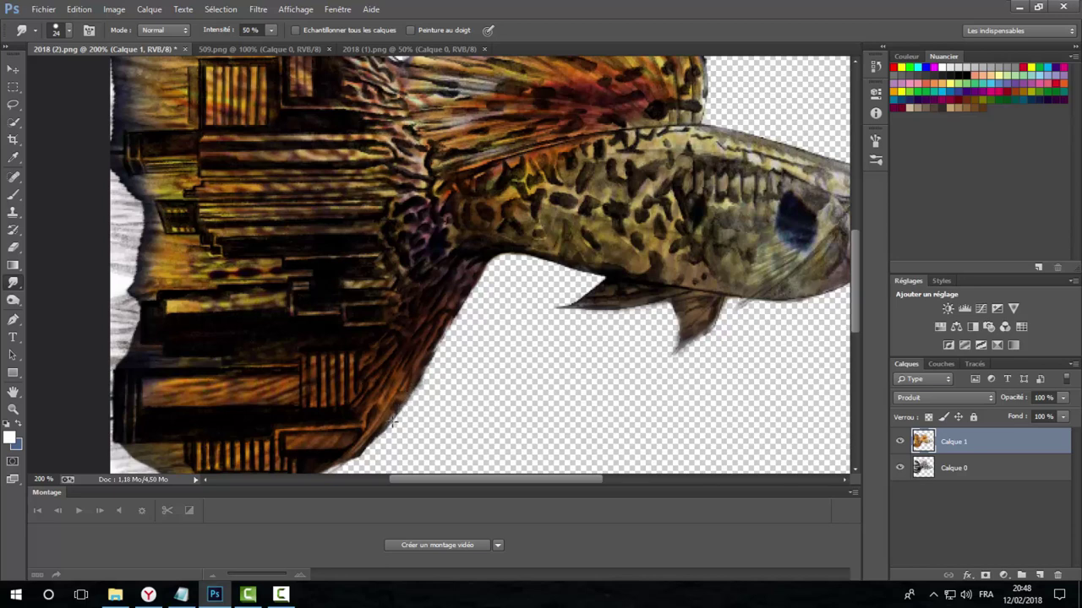
# - Smudge along the fish's lower edge toward the tail
pyautogui.scroll(-2, 482, 405)
pyautogui.scroll(-2, 495, 398)
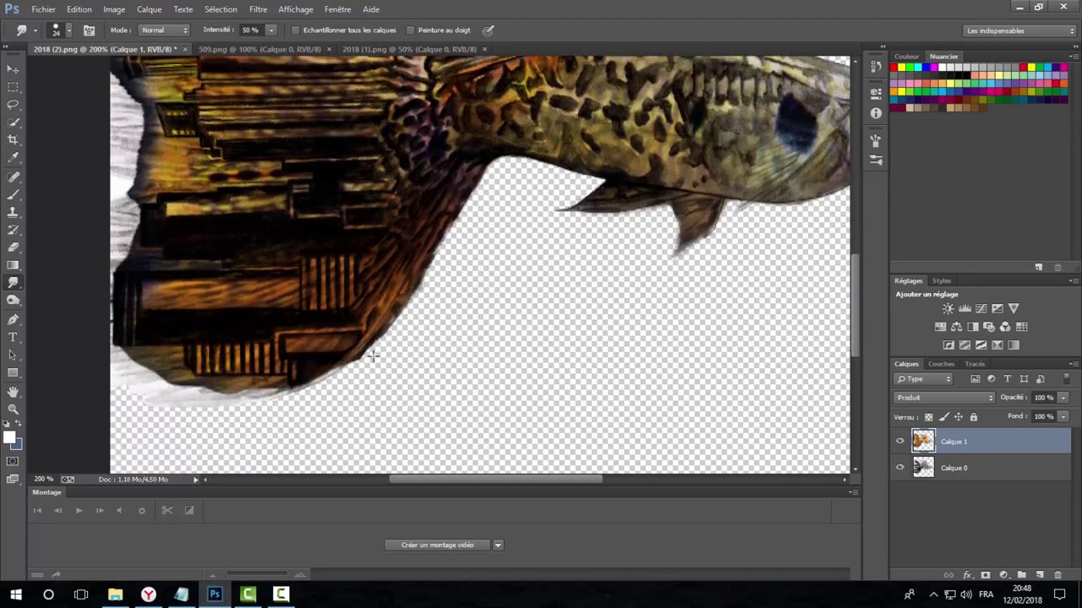
pyautogui.moveTo(330, 364); pyautogui.dragTo(306, 379)
pyautogui.scroll(-1, 351, 374)
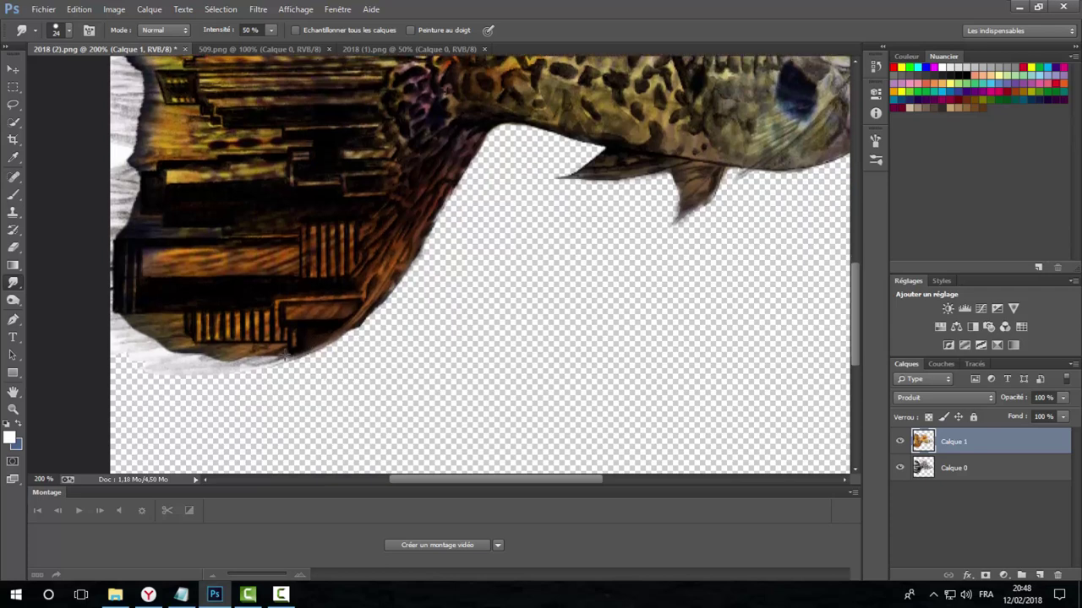
pyautogui.moveTo(251, 364)
pyautogui.mouseDown()
pyautogui.moveTo(260, 369)
pyautogui.moveTo(162, 368)
pyautogui.moveTo(117, 350)
pyautogui.moveTo(113, 321)
pyautogui.mouseUp()
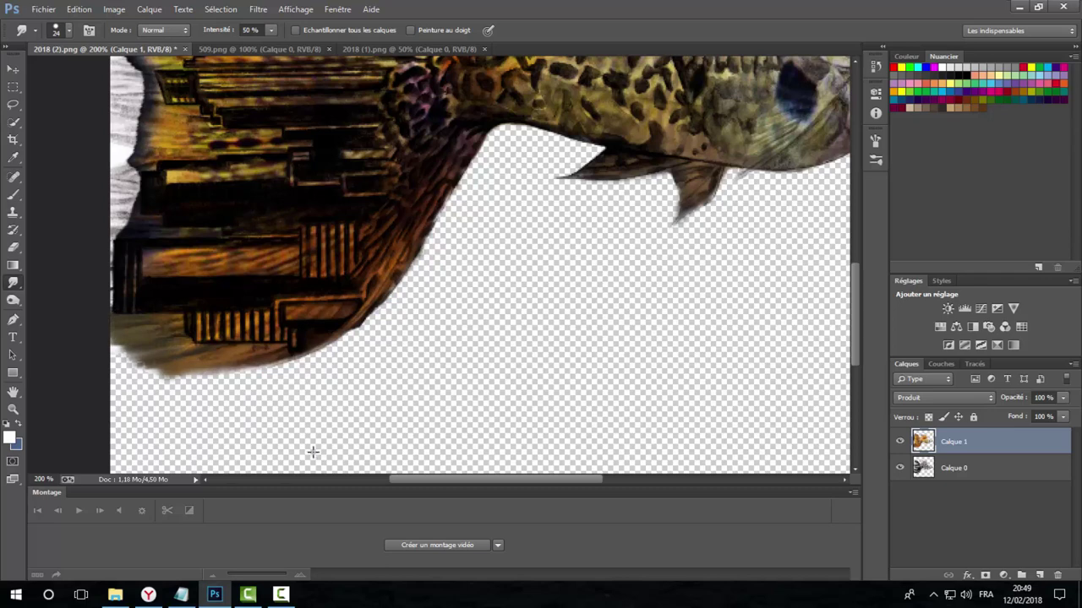
pyautogui.moveTo(408, 486); pyautogui.dragTo(383, 487)
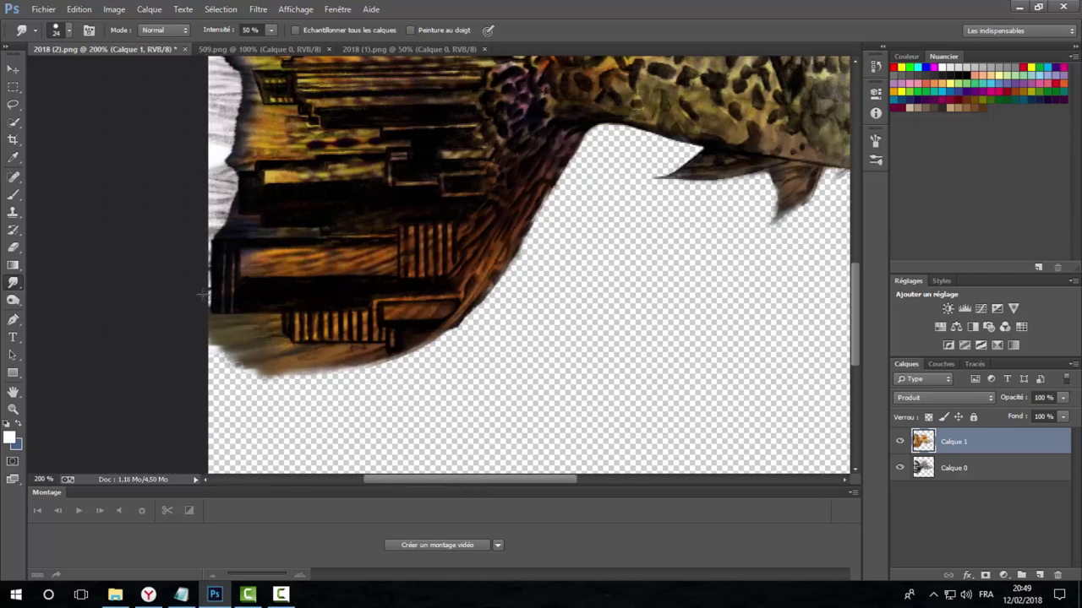
# - Smear the white left edge of the image into the dark buildings
pyautogui.scroll(2, 216, 261)
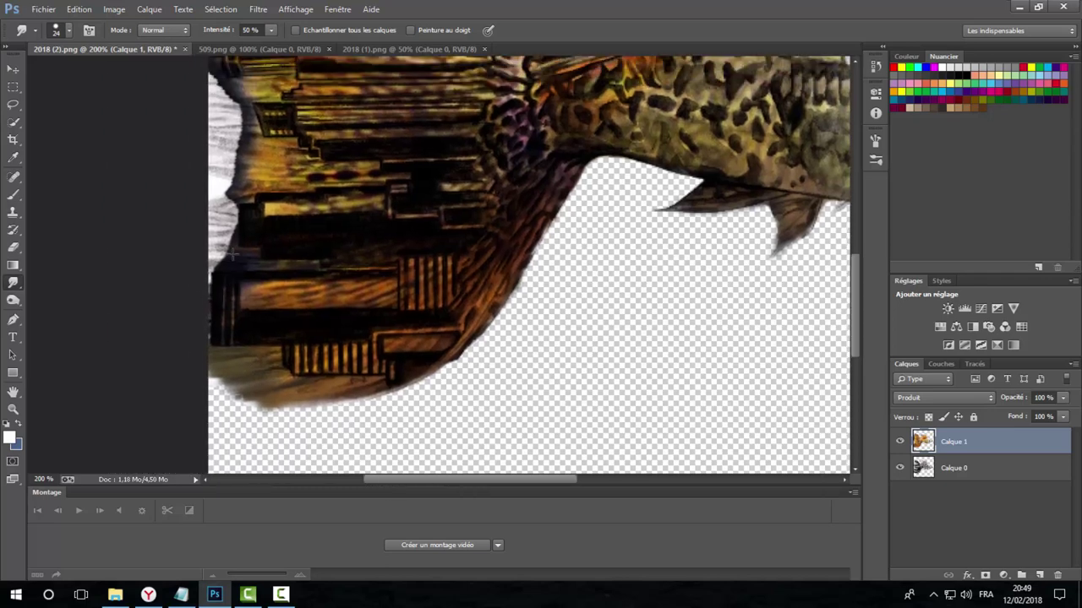
pyautogui.moveTo(218, 247)
pyautogui.mouseDown()
pyautogui.moveTo(216, 277)
pyautogui.moveTo(229, 237)
pyautogui.moveTo(195, 214)
pyautogui.moveTo(228, 203)
pyautogui.moveTo(239, 167)
pyautogui.moveTo(171, 164)
pyautogui.mouseUp()
pyautogui.moveTo(248, 154); pyautogui.dragTo(141, 136)
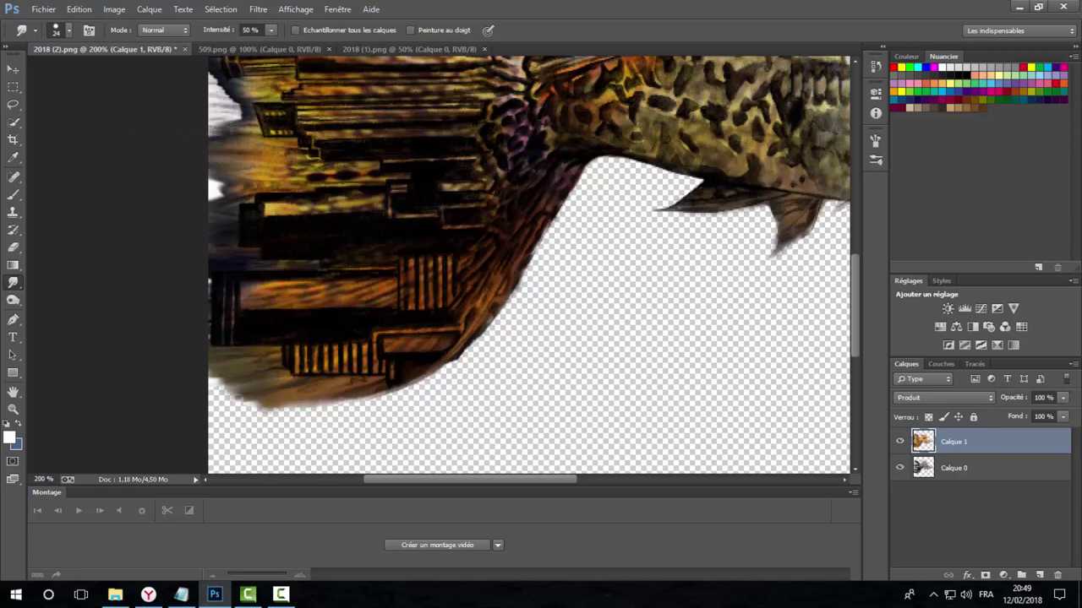
pyautogui.moveTo(237, 122)
pyautogui.mouseDown()
pyautogui.moveTo(153, 113)
pyautogui.moveTo(181, 115)
pyautogui.moveTo(197, 100)
pyautogui.mouseUp()
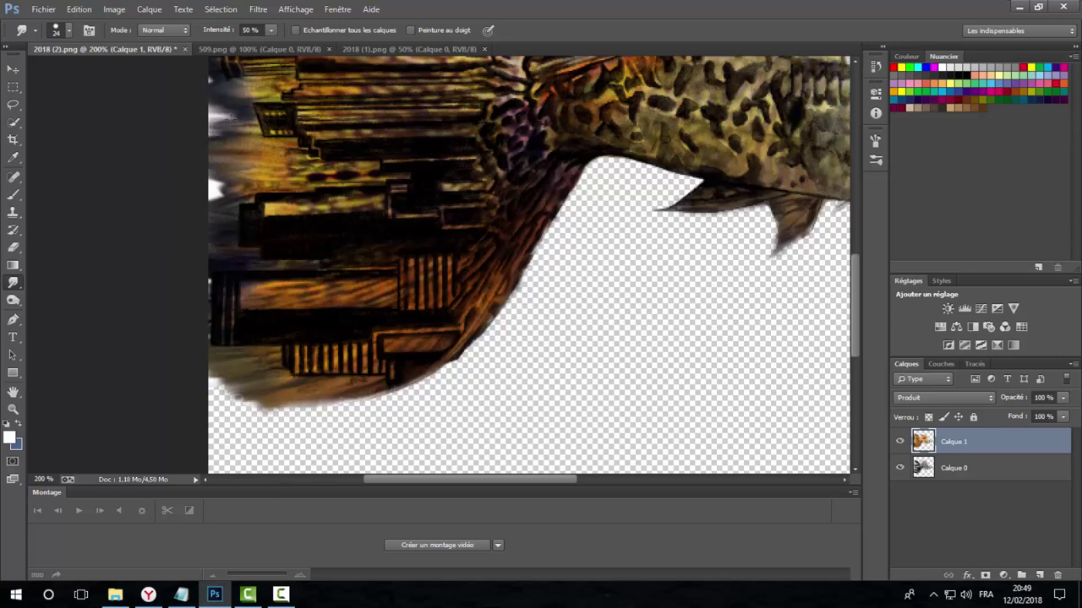
pyautogui.scroll(2, 212, 118)
pyautogui.scroll(2, 224, 194)
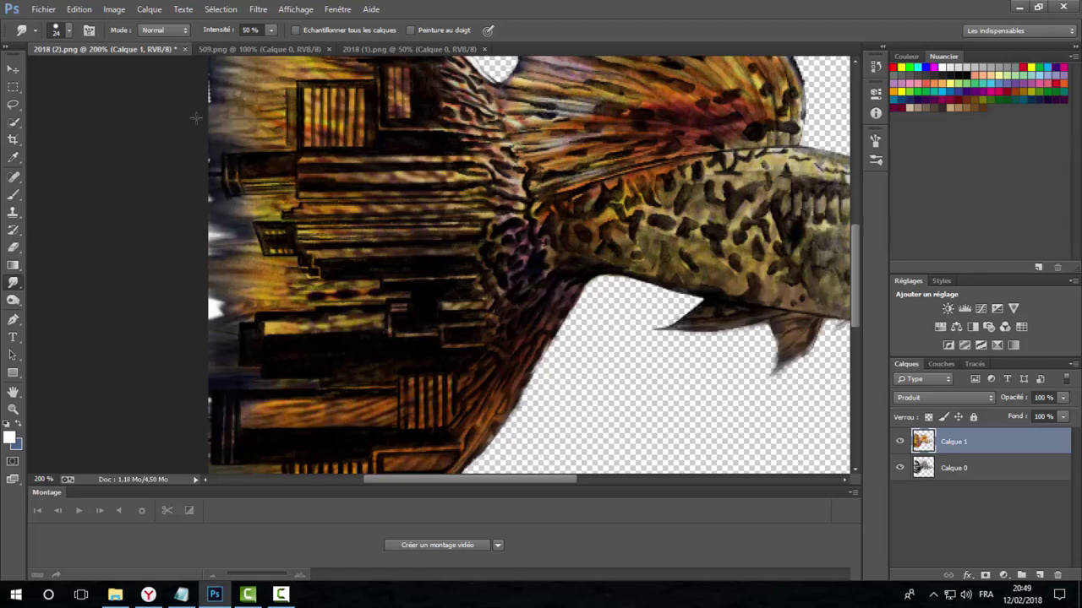
# - Smear the top-left rooftop edge, the roof-fin notch, and the dorsal fin's upper and upper-left edges
pyautogui.scroll(1, 201, 126)
pyautogui.scroll(1, 203, 126)
pyautogui.scroll(1, 216, 175)
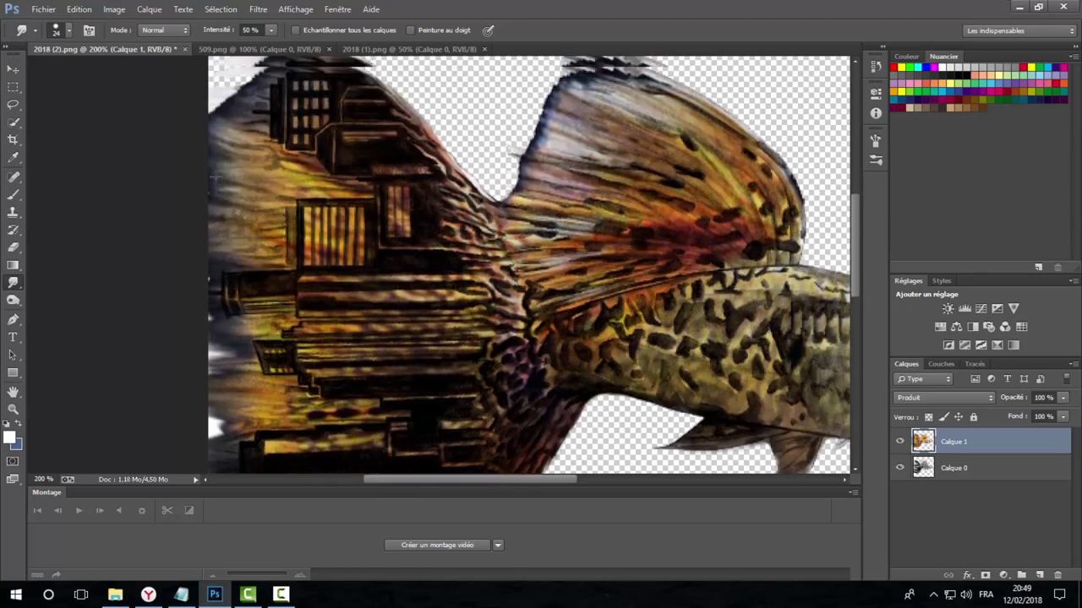
pyautogui.scroll(2, 217, 182)
pyautogui.moveTo(234, 133)
pyautogui.mouseDown()
pyautogui.moveTo(234, 101)
pyautogui.moveTo(278, 87)
pyautogui.moveTo(197, 128)
pyautogui.mouseUp()
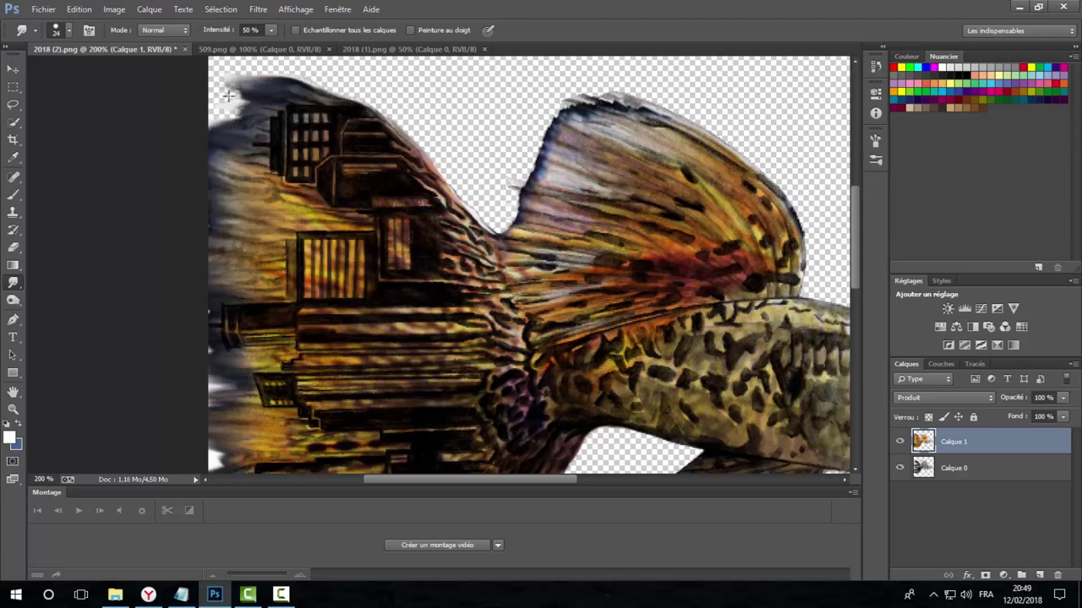
pyautogui.moveTo(451, 229)
pyautogui.mouseDown()
pyautogui.moveTo(487, 225)
pyautogui.moveTo(455, 218)
pyautogui.moveTo(459, 164)
pyautogui.moveTo(439, 169)
pyautogui.moveTo(437, 155)
pyautogui.moveTo(429, 182)
pyautogui.moveTo(412, 156)
pyautogui.mouseUp()
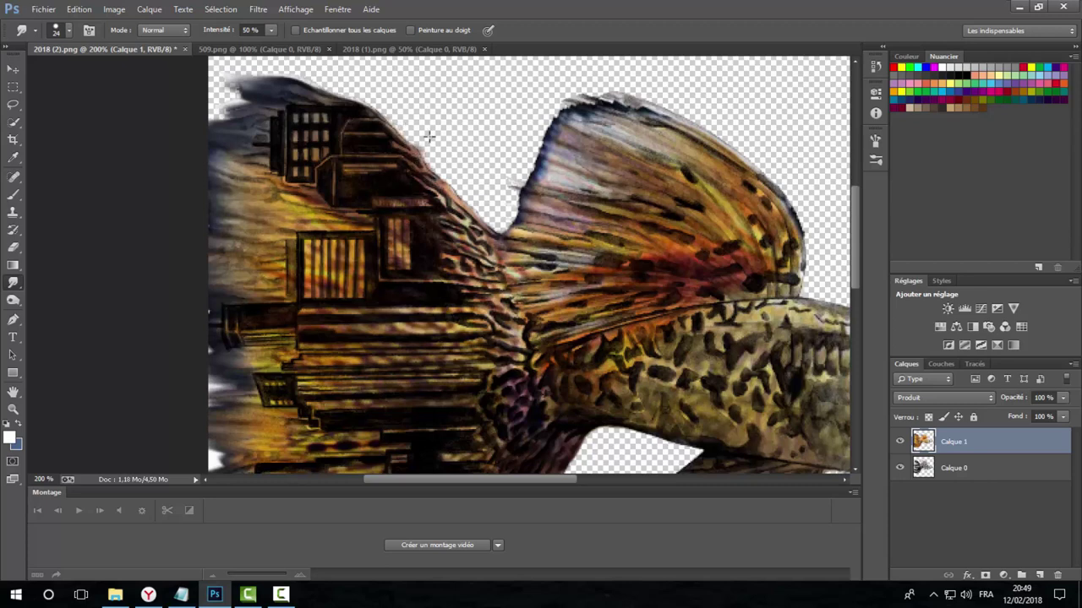
pyautogui.scroll(1, 611, 194)
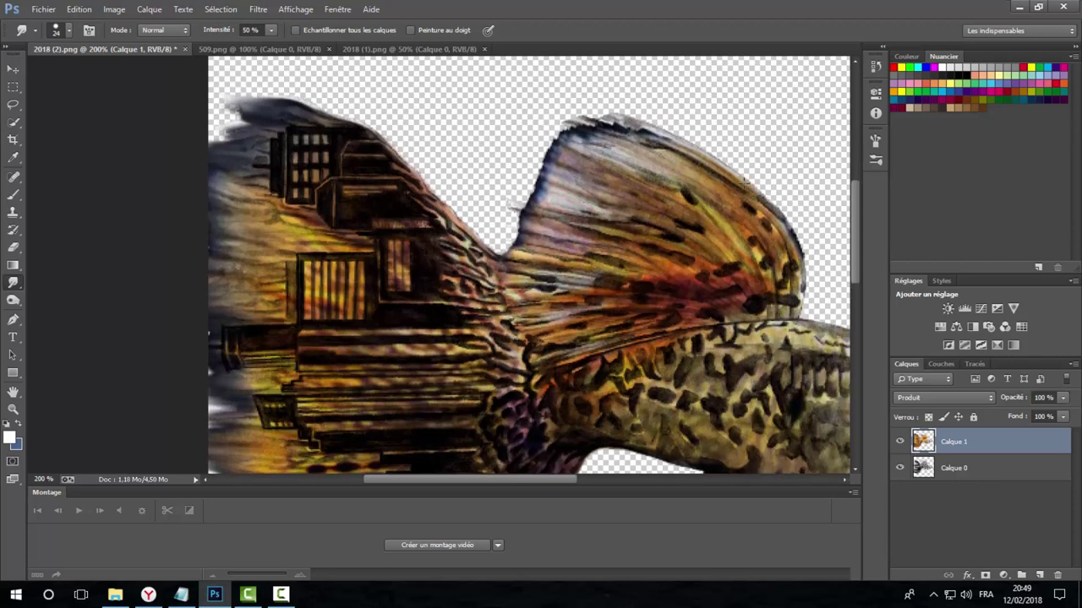
pyautogui.moveTo(713, 162)
pyautogui.mouseDown()
pyautogui.moveTo(634, 127)
pyautogui.moveTo(579, 125)
pyautogui.moveTo(588, 166)
pyautogui.mouseUp()
pyautogui.moveTo(517, 206); pyautogui.dragTo(503, 216)
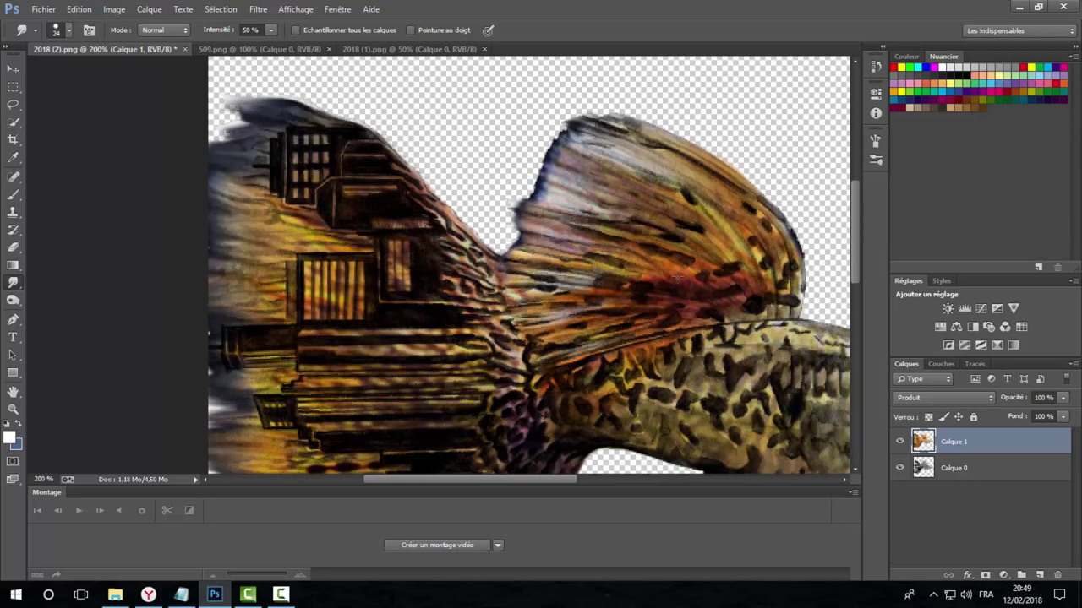
pyautogui.scroll(-1, 677, 276)
# - Zoom out and duplicate Calque 1 as Calque 1 copie
pyautogui.hotkey('ctrl', '-')
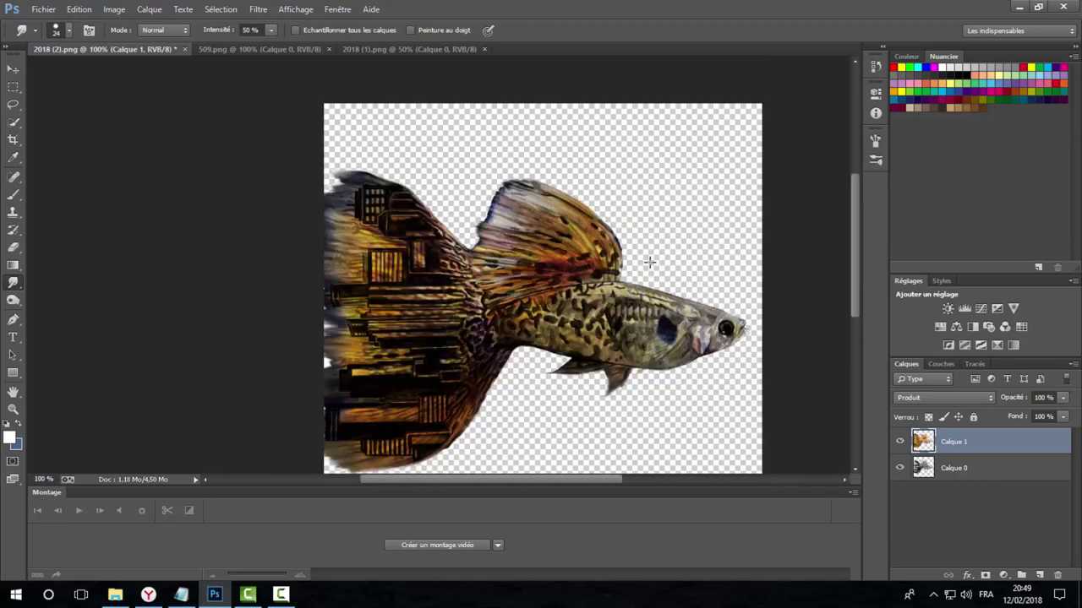
pyautogui.hotkey('ctrl', '-')
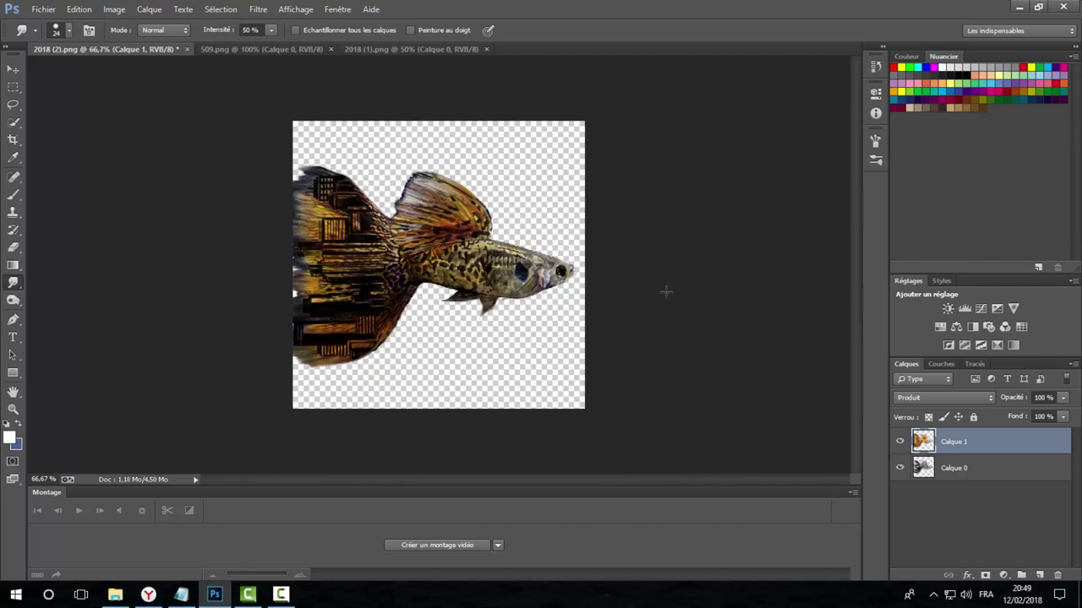
pyautogui.rightClick(955, 450)
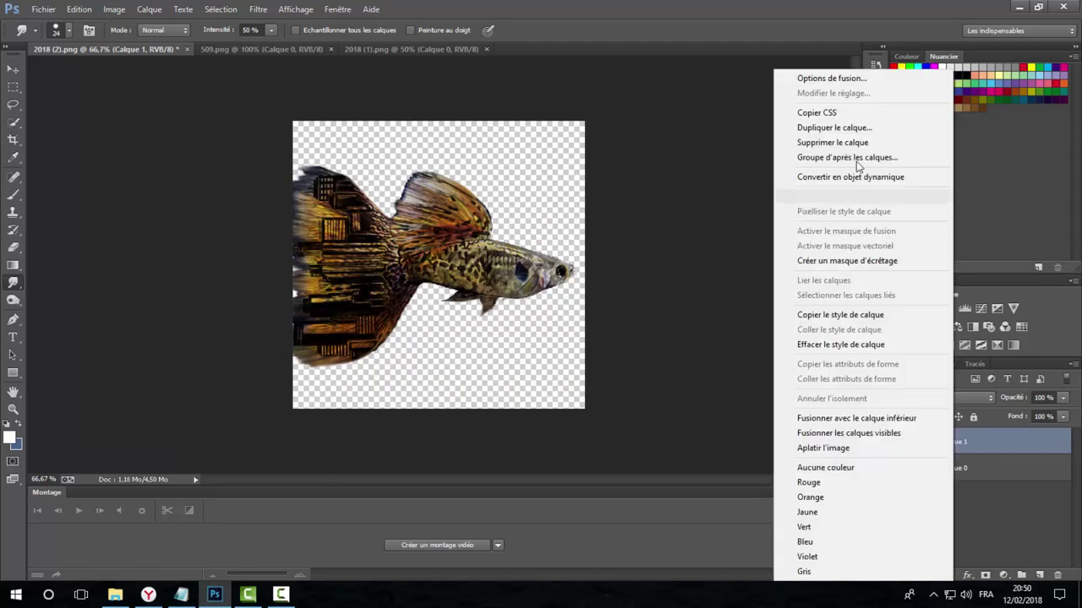
pyautogui.click(856, 128)
pyautogui.click(789, 221)
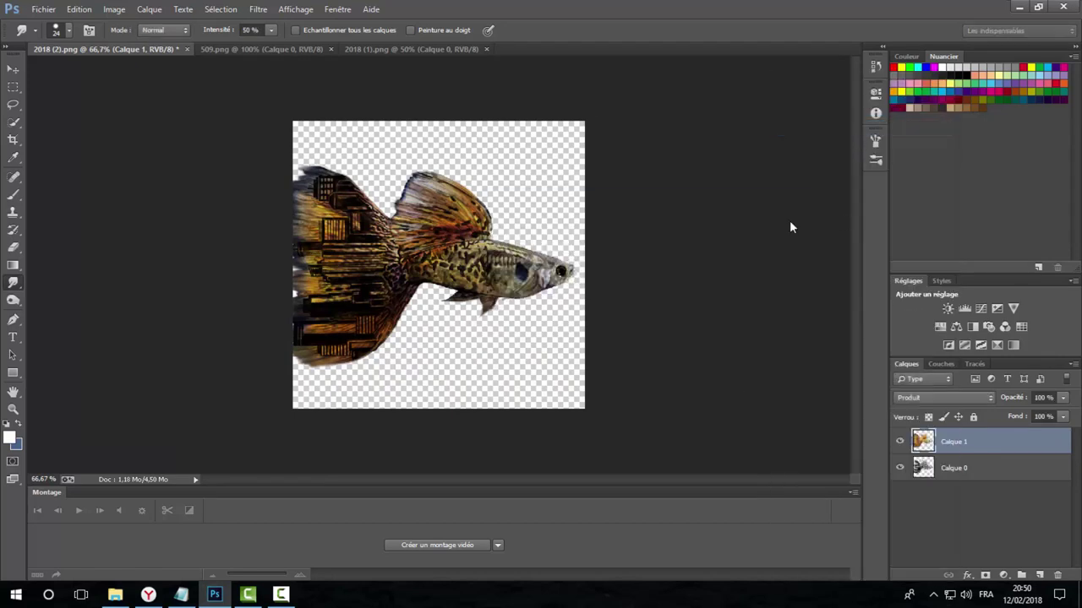
# - Cycle Calque 1 copie through the blend modes and settle on Couleur
pyautogui.click(938, 398)
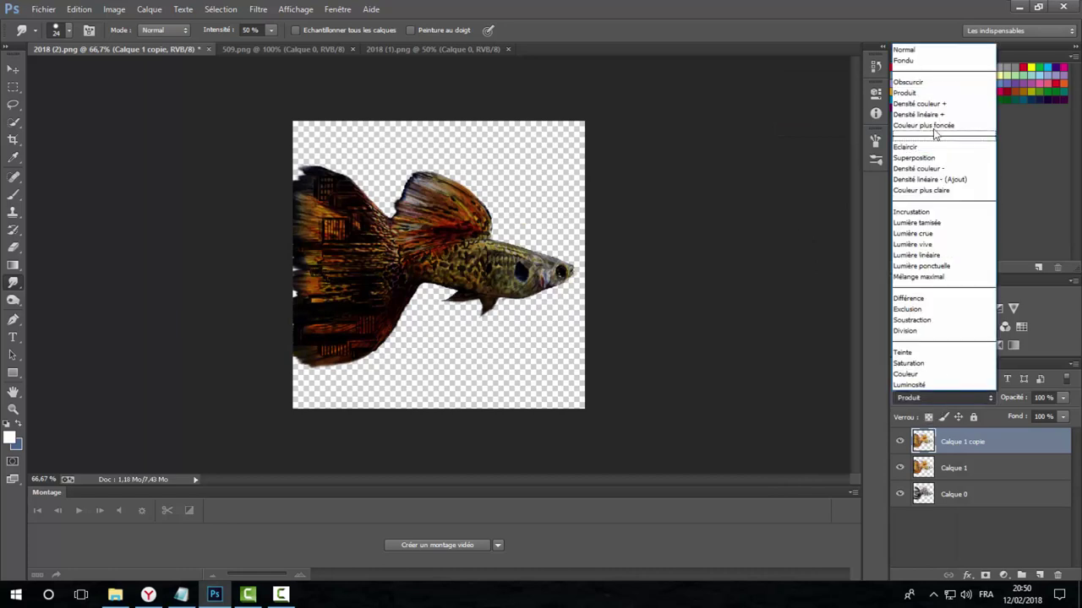
pyautogui.click(948, 49)
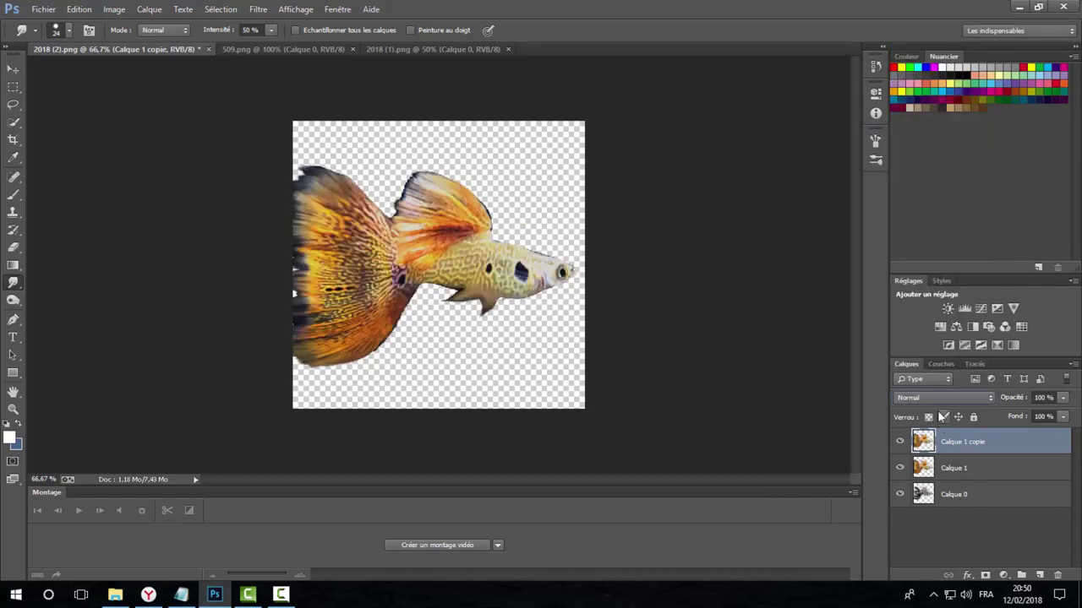
pyautogui.scroll(-2, 943, 400)
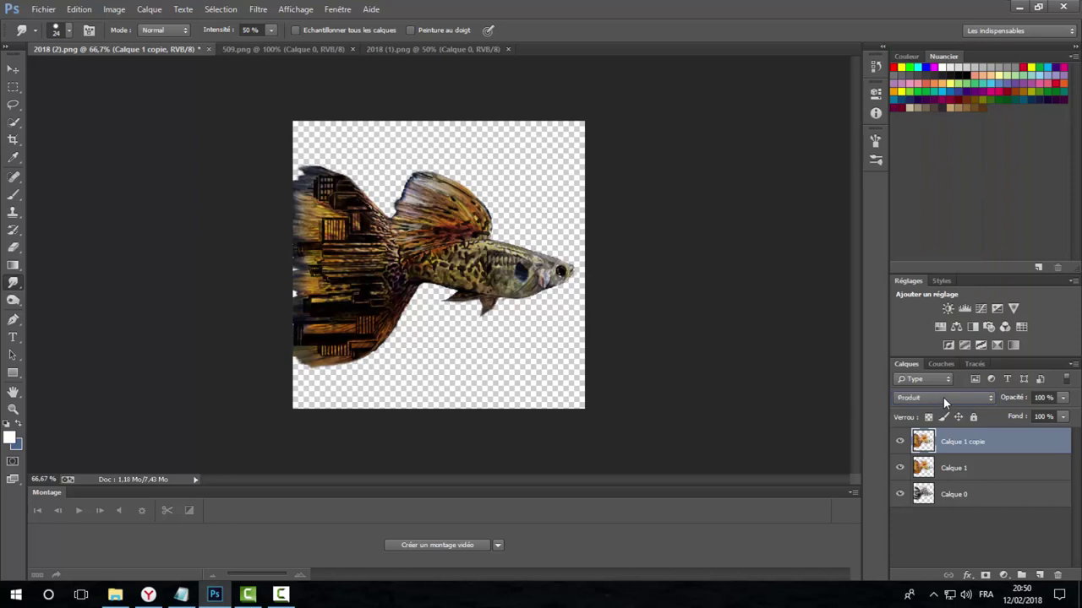
pyautogui.scroll(-2, 943, 397)
pyautogui.scroll(-1, 943, 398)
pyautogui.scroll(-1, 943, 398)
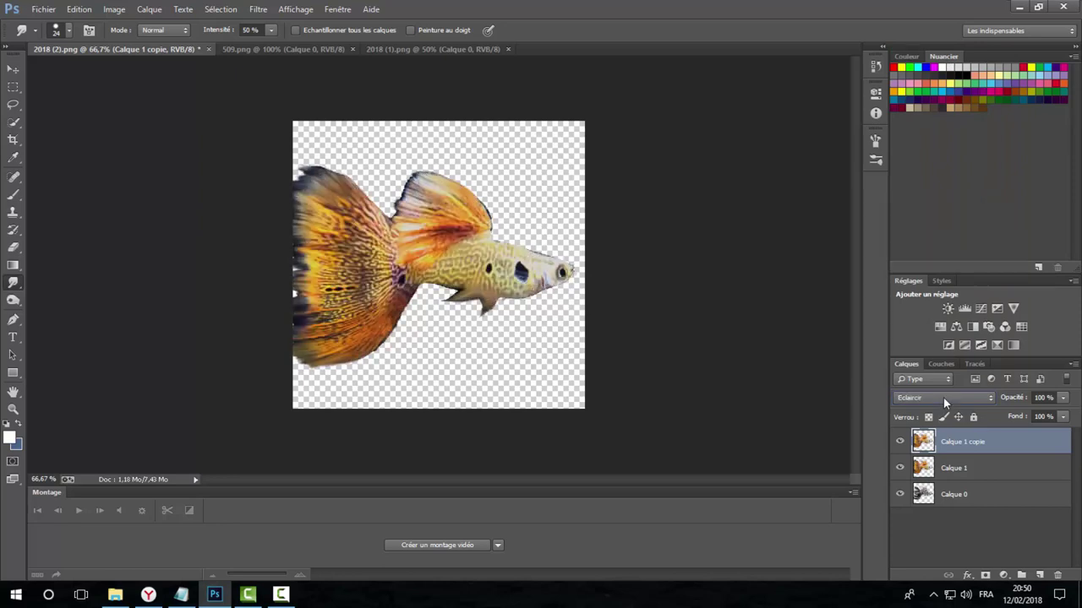
pyautogui.scroll(1, 943, 398)
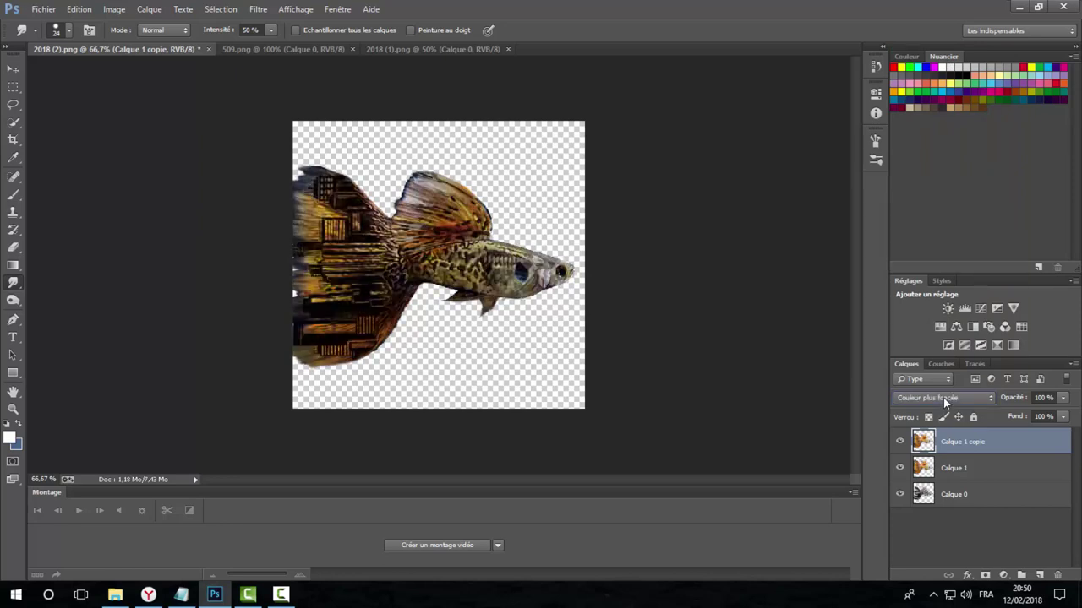
pyautogui.scroll(-1, 943, 398)
pyautogui.scroll(-1, 943, 398)
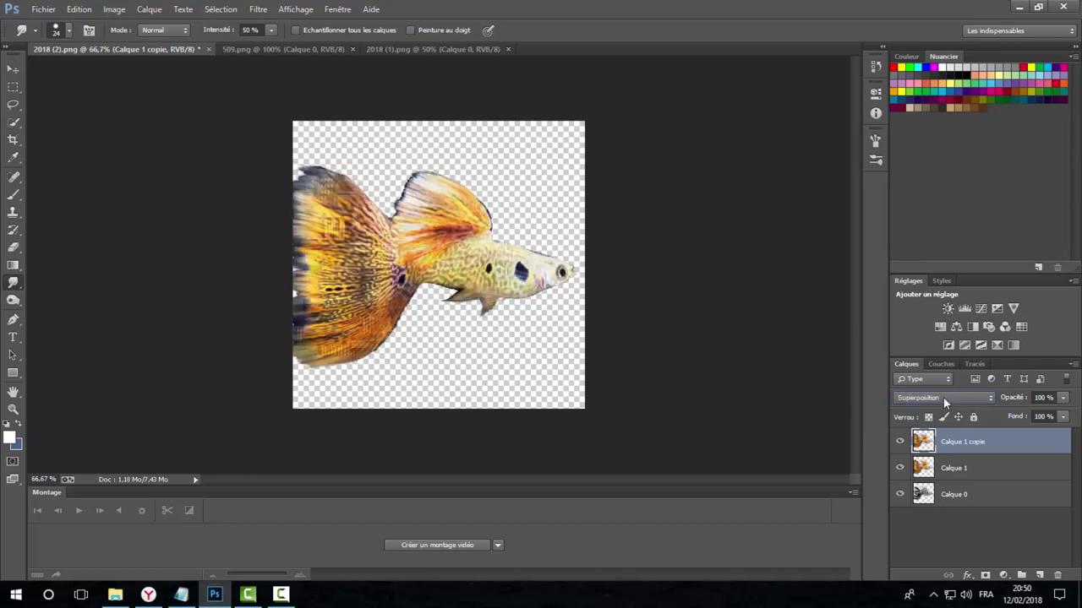
pyautogui.scroll(-1, 943, 398)
pyautogui.scroll(-1, 943, 397)
pyautogui.scroll(-1, 943, 397)
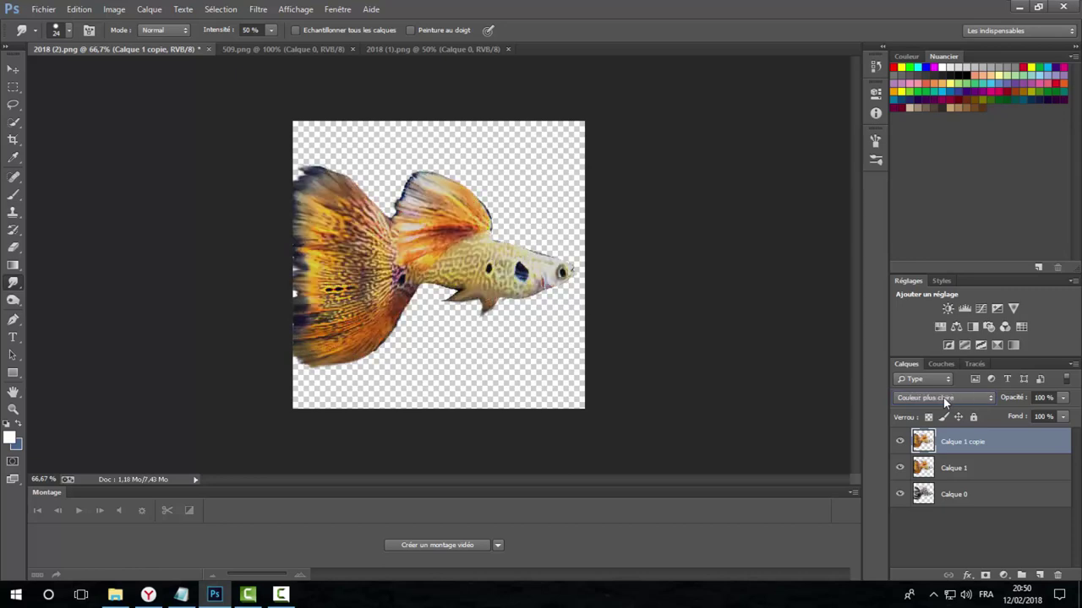
pyautogui.scroll(-1, 943, 397)
pyautogui.scroll(-1, 943, 398)
pyautogui.scroll(-1, 944, 397)
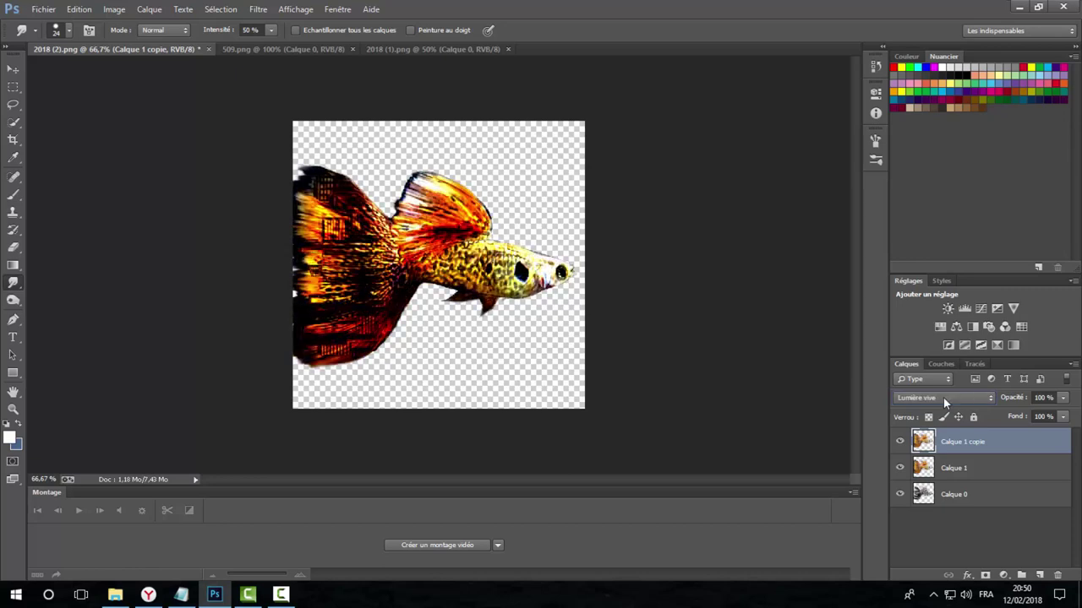
pyautogui.scroll(-1, 943, 397)
pyautogui.scroll(-1, 944, 397)
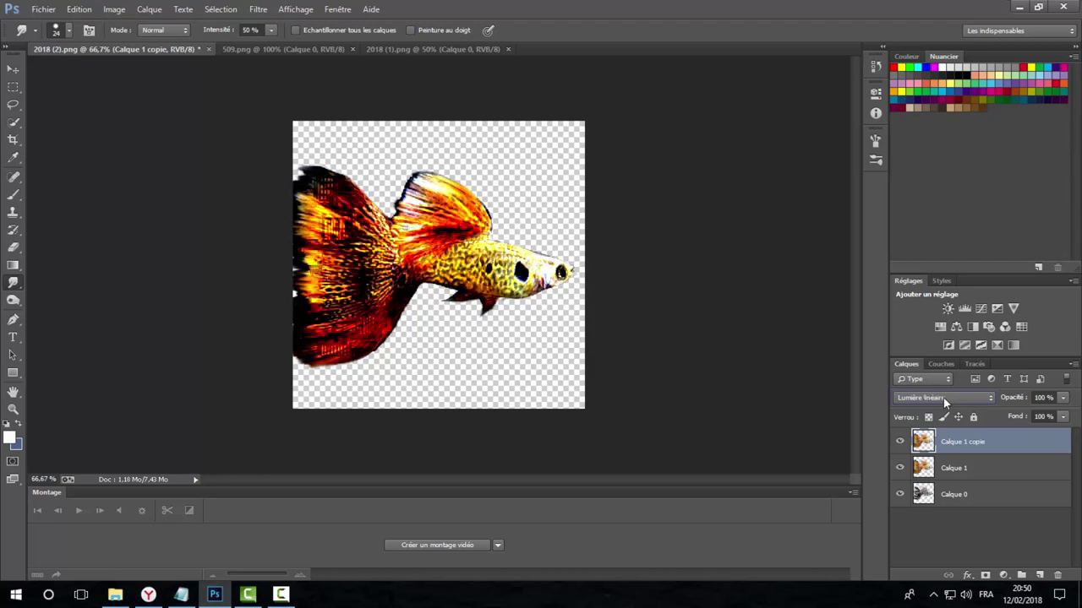
pyautogui.scroll(-1, 943, 397)
pyautogui.scroll(-1, 943, 397)
pyautogui.scroll(1, 944, 397)
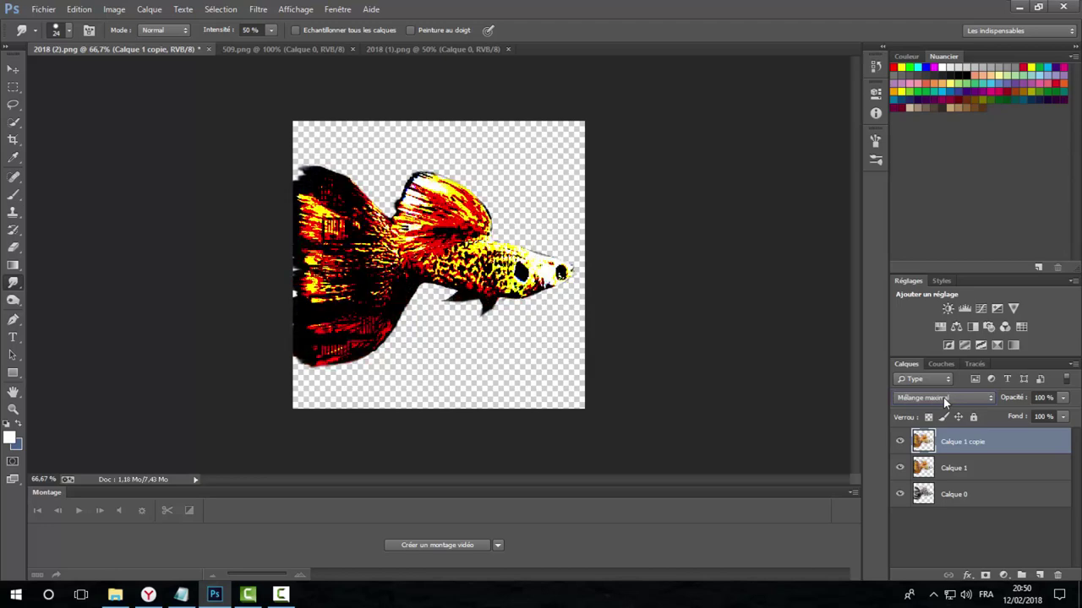
pyautogui.scroll(-1, 944, 397)
pyautogui.scroll(-1, 943, 397)
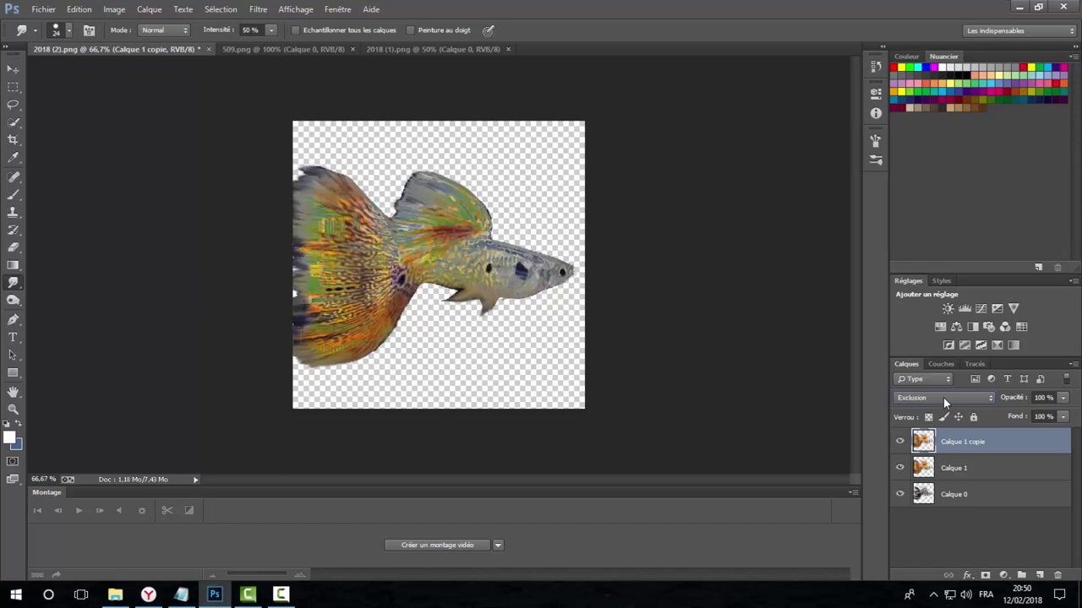
pyautogui.scroll(-1, 944, 397)
pyautogui.scroll(2, 943, 398)
pyautogui.scroll(-1, 943, 397)
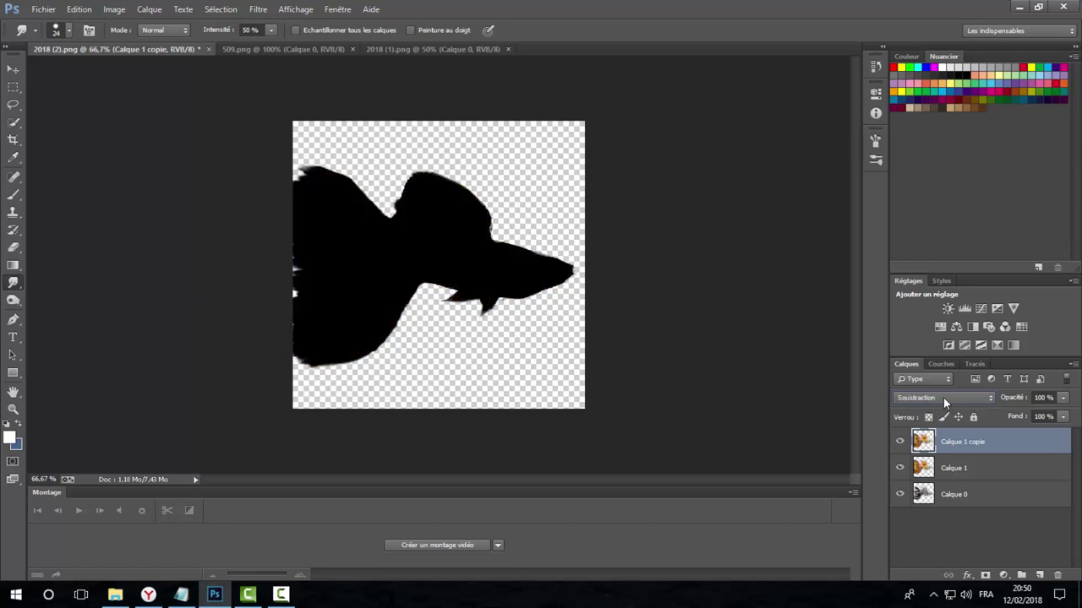
pyautogui.scroll(-2, 943, 397)
pyautogui.scroll(-1, 943, 397)
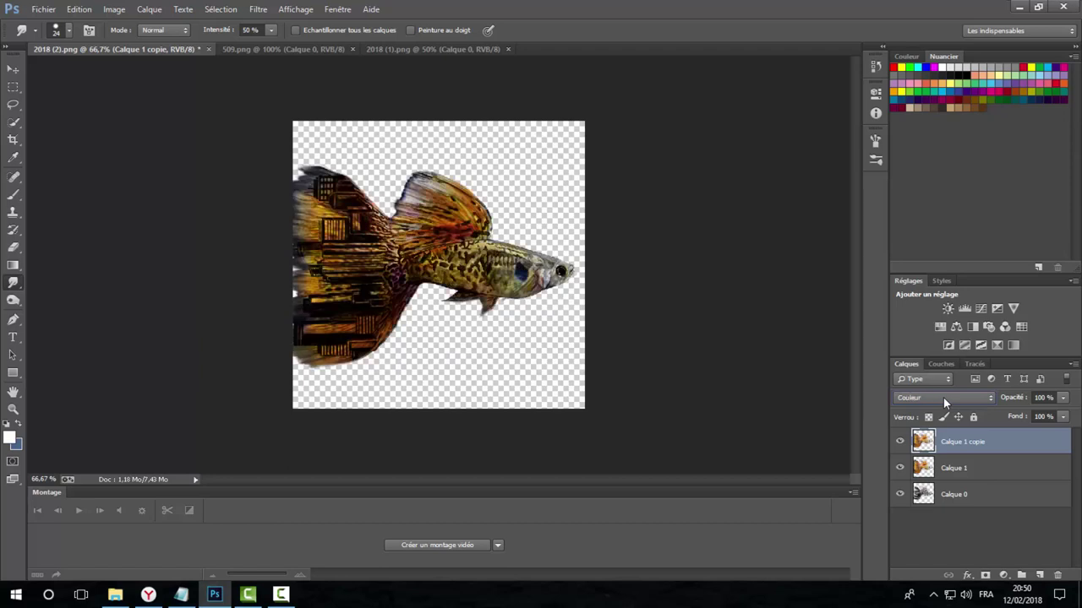
pyautogui.scroll(-2, 943, 397)
pyautogui.scroll(1, 943, 397)
pyautogui.scroll(-1, 943, 397)
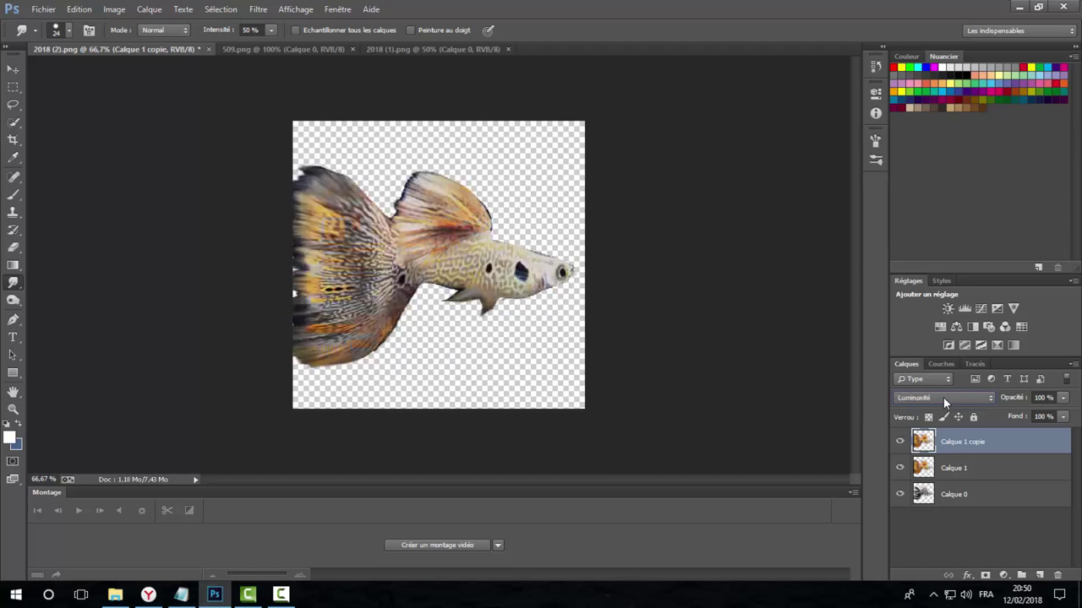
pyautogui.scroll(1, 943, 397)
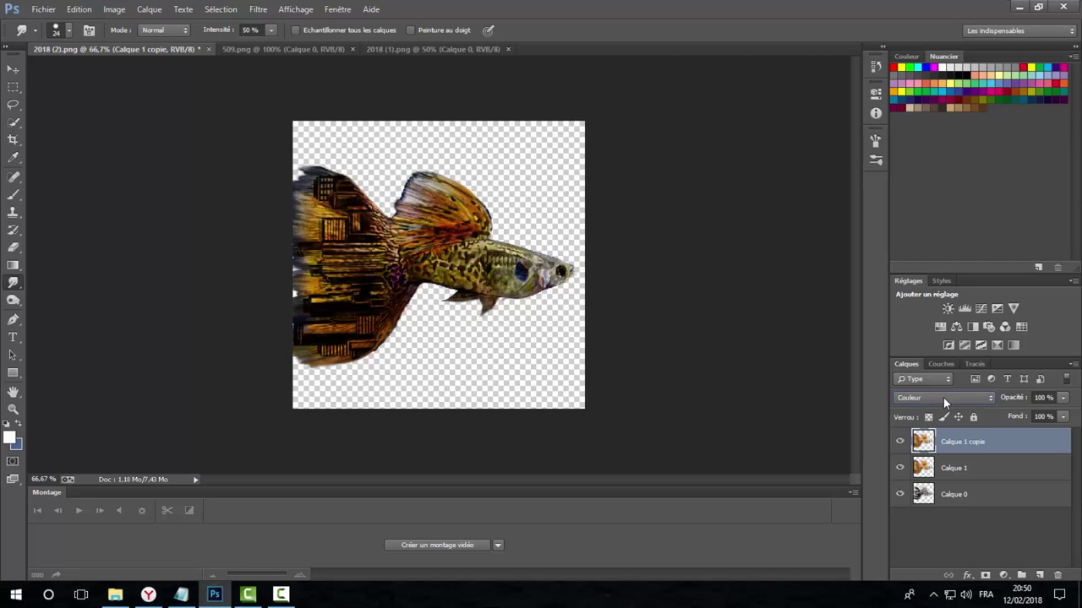
pyautogui.scroll(-1, 943, 397)
# - Move Calque 1 copie below Calque 1, keeping its current blend mode
pyautogui.moveTo(966, 444); pyautogui.dragTo(976, 471)
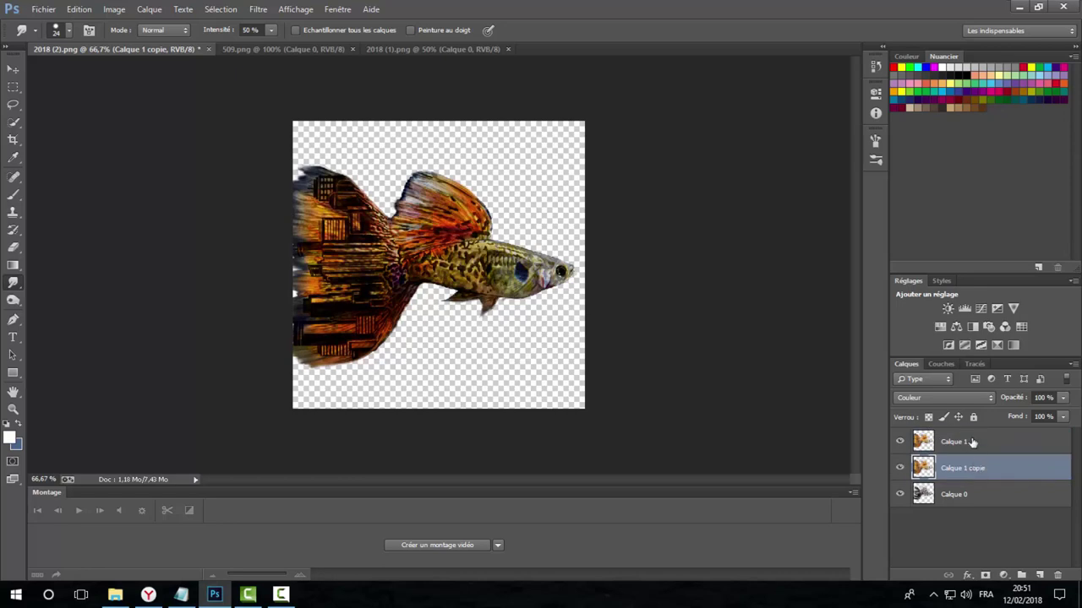
pyautogui.click(941, 396)
pyautogui.click(940, 394)
pyautogui.scroll(-1, 940, 393)
pyautogui.scroll(-1, 941, 394)
pyautogui.scroll(1, 941, 394)
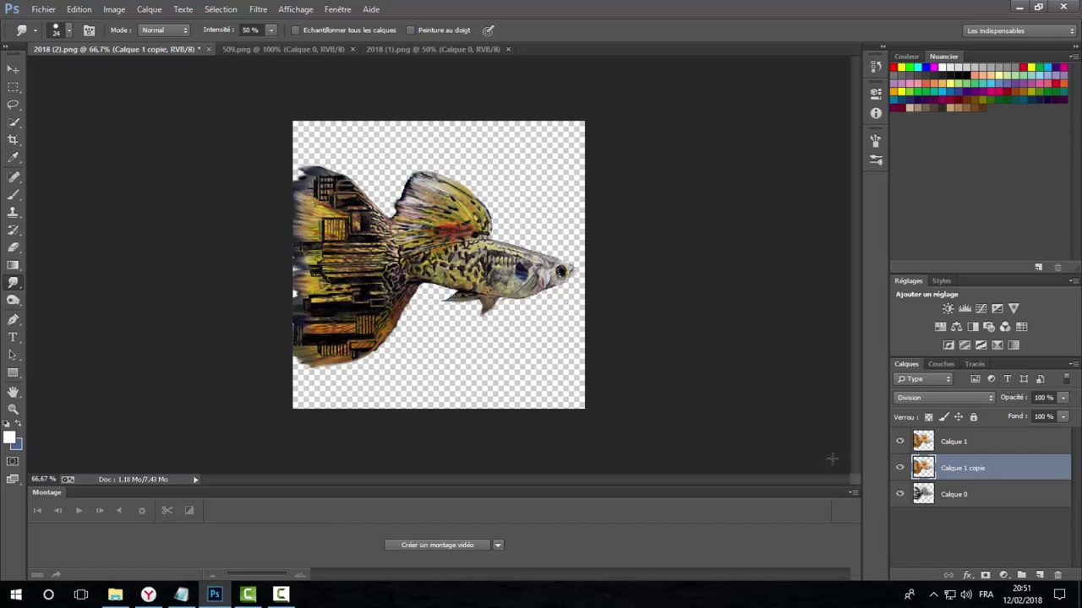
# - Toggle Calque 1 copie off and on to compare, then pick the Eraser Tool
pyautogui.click(901, 468)
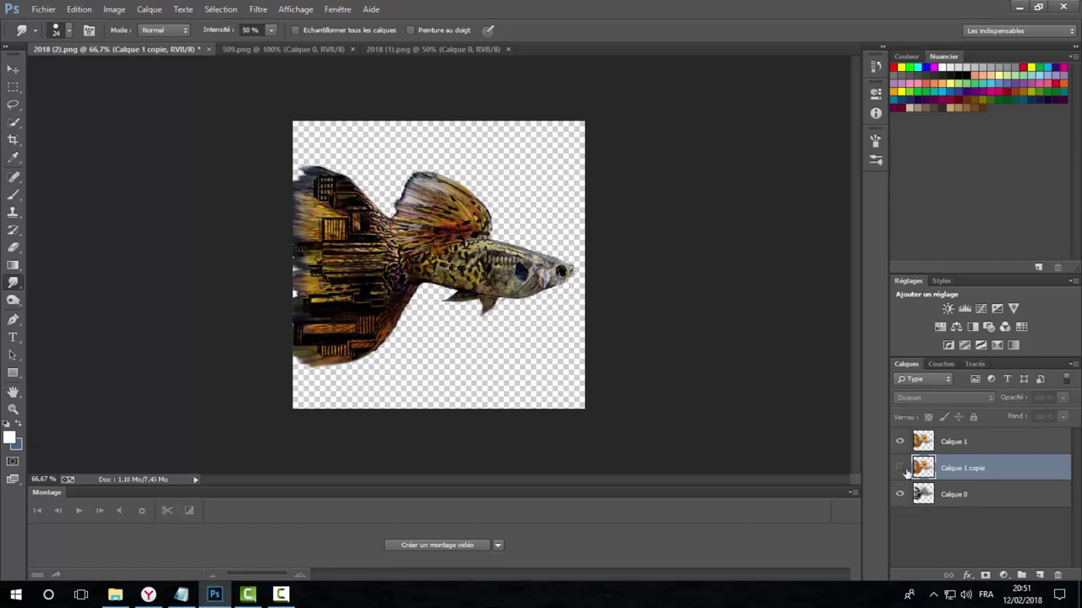
pyautogui.click(900, 469)
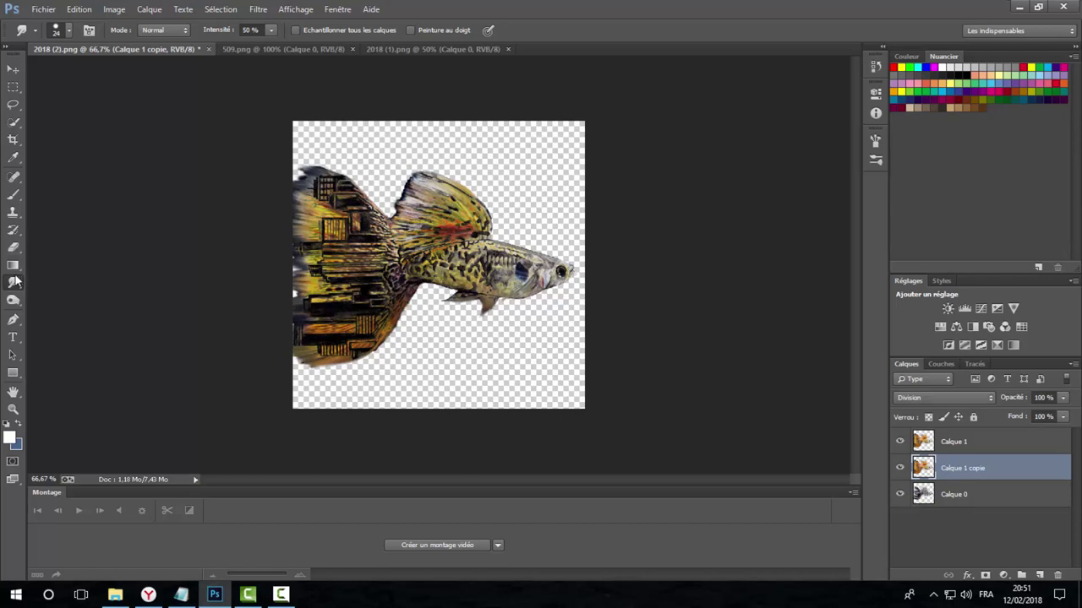
pyautogui.click(12, 247)
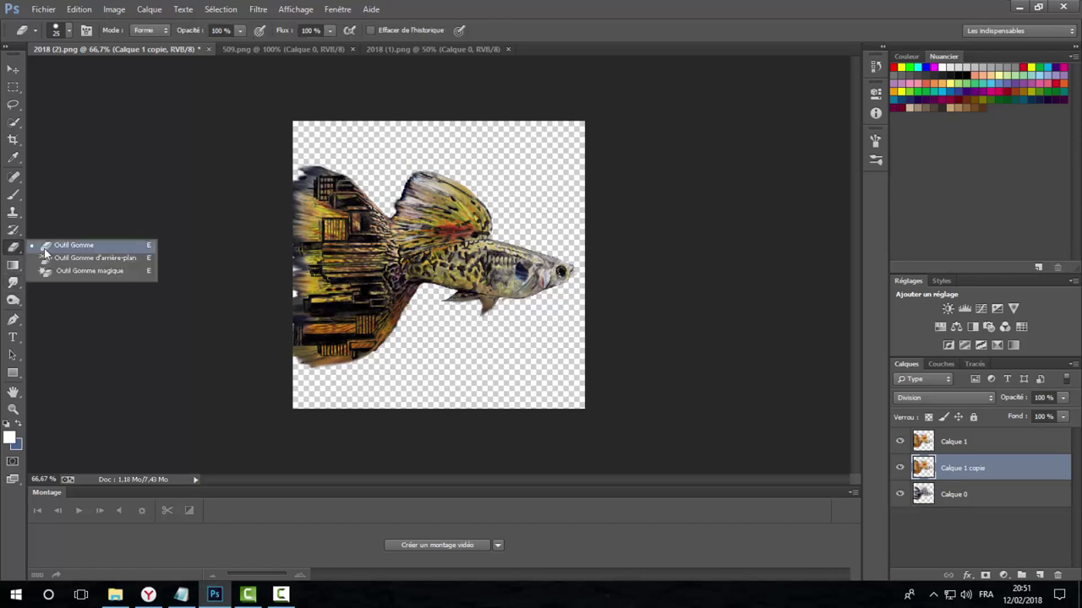
# - Give the plain eraser a soft round 25 px tip at 0% hardness, checking edges at 100%
pyautogui.click(46, 252)
pyautogui.click(69, 32)
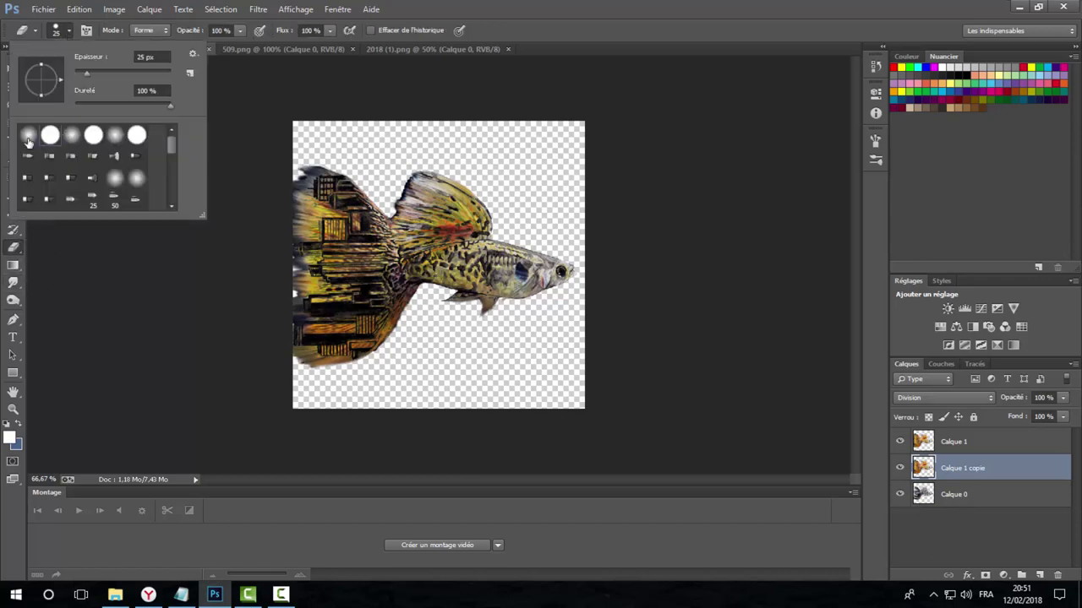
pyautogui.click(28, 137)
pyautogui.hotkey('ctrl', '+')
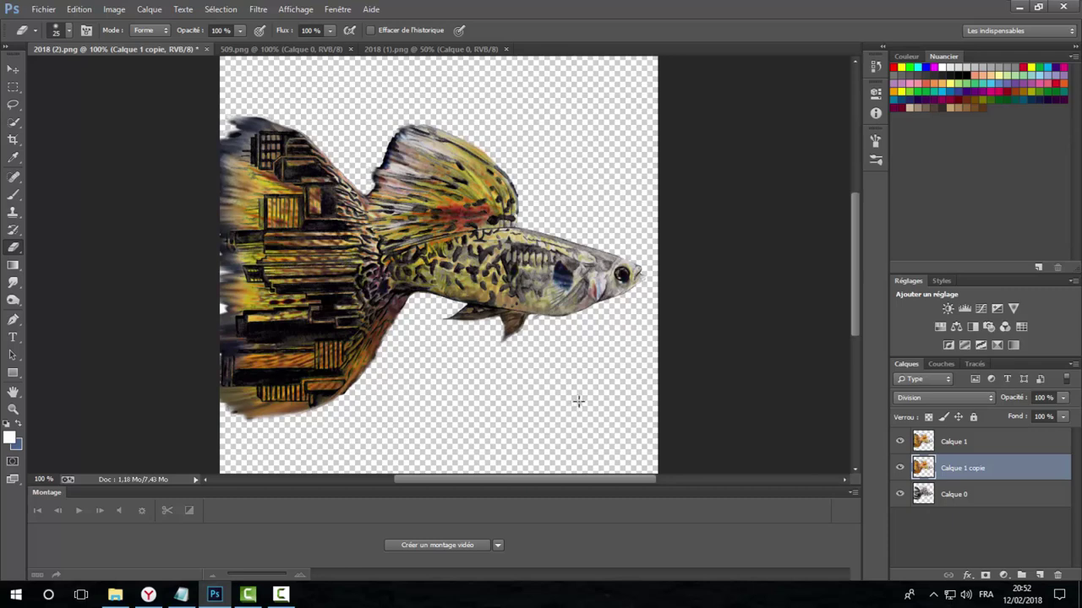
pyautogui.hotkey('ctrl', '-')
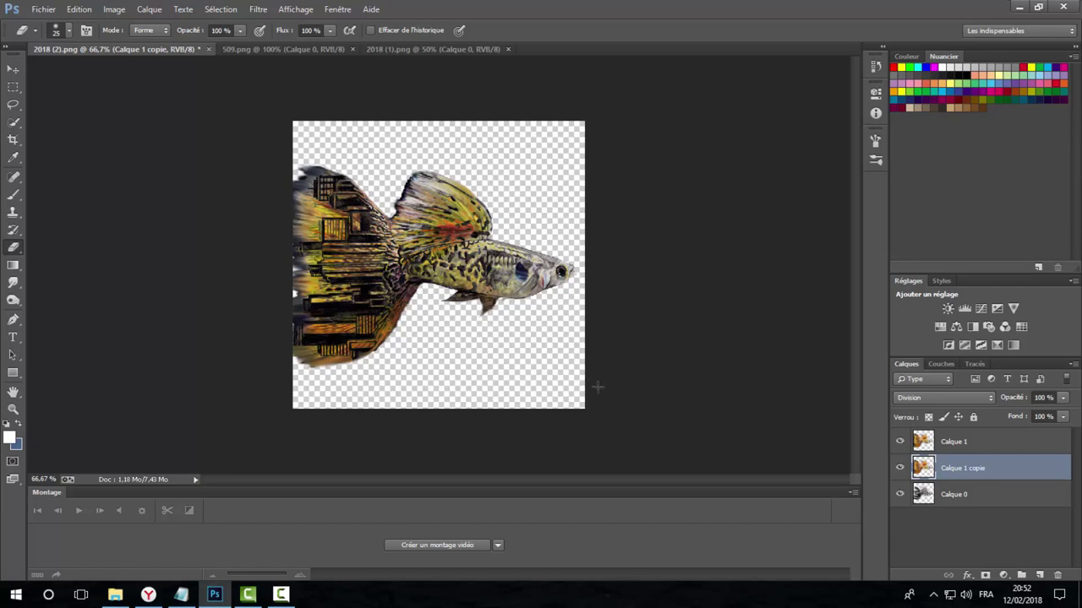
pyautogui.click(13, 140)
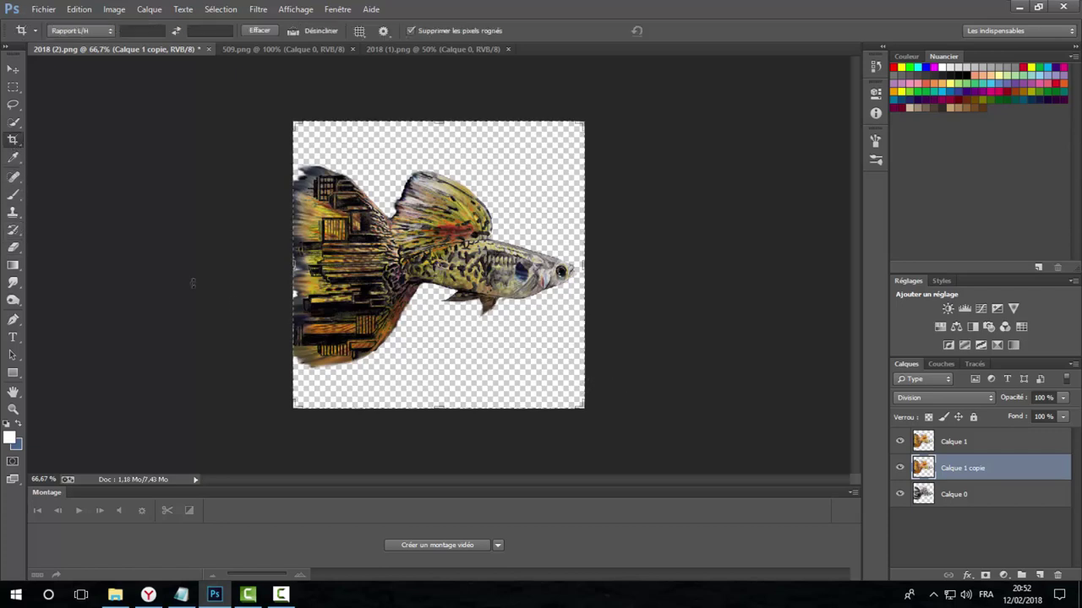
pyautogui.moveTo(288, 264); pyautogui.dragTo(284, 264)
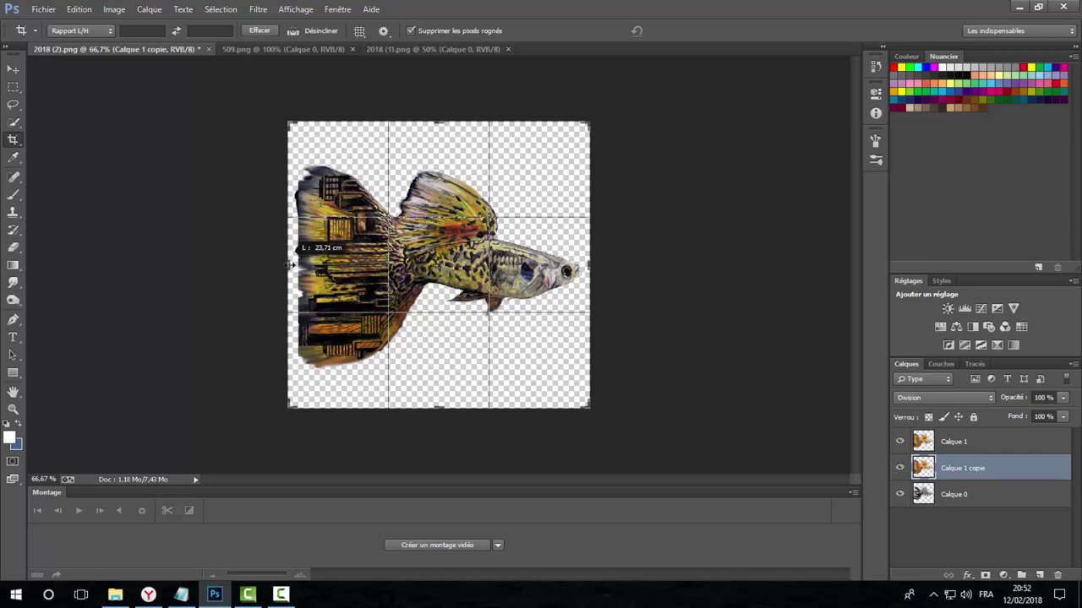
pyautogui.moveTo(286, 265); pyautogui.dragTo(290, 265)
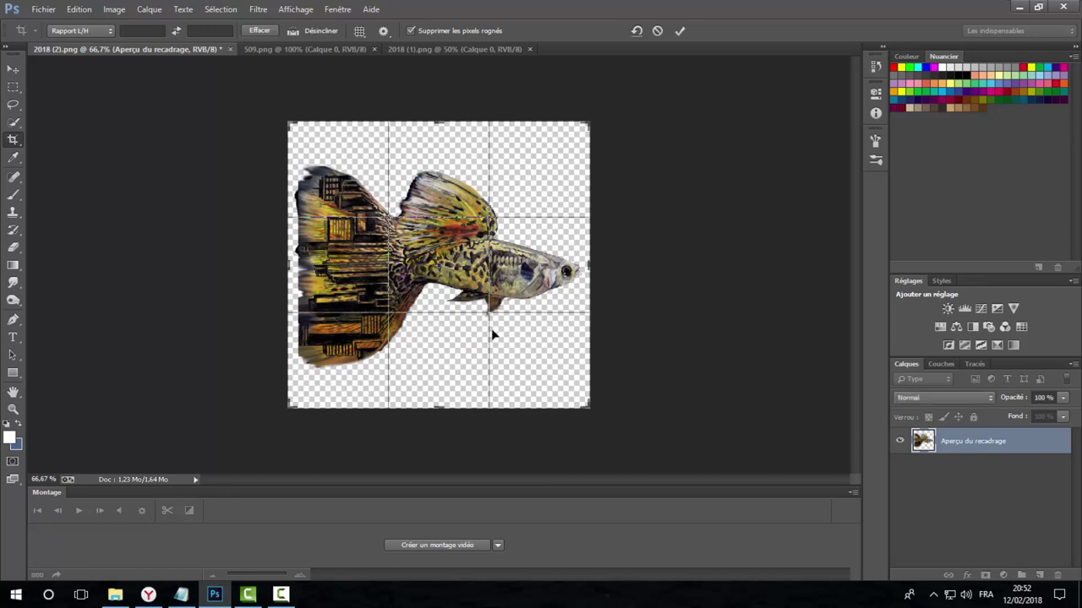
pyautogui.press('Return')
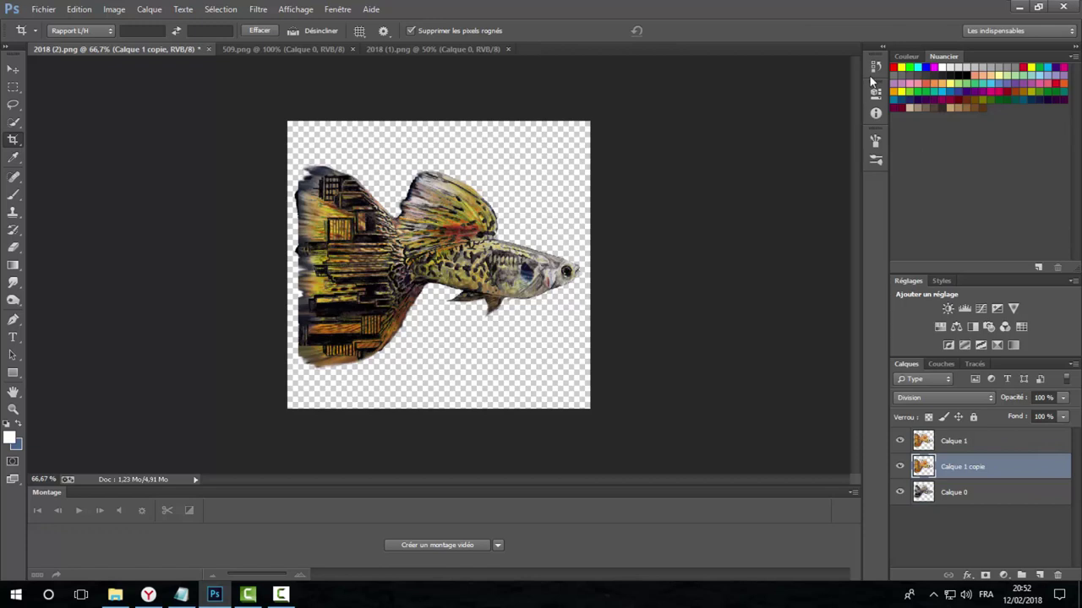
pyautogui.click(875, 66)
pyautogui.rightClick(740, 394)
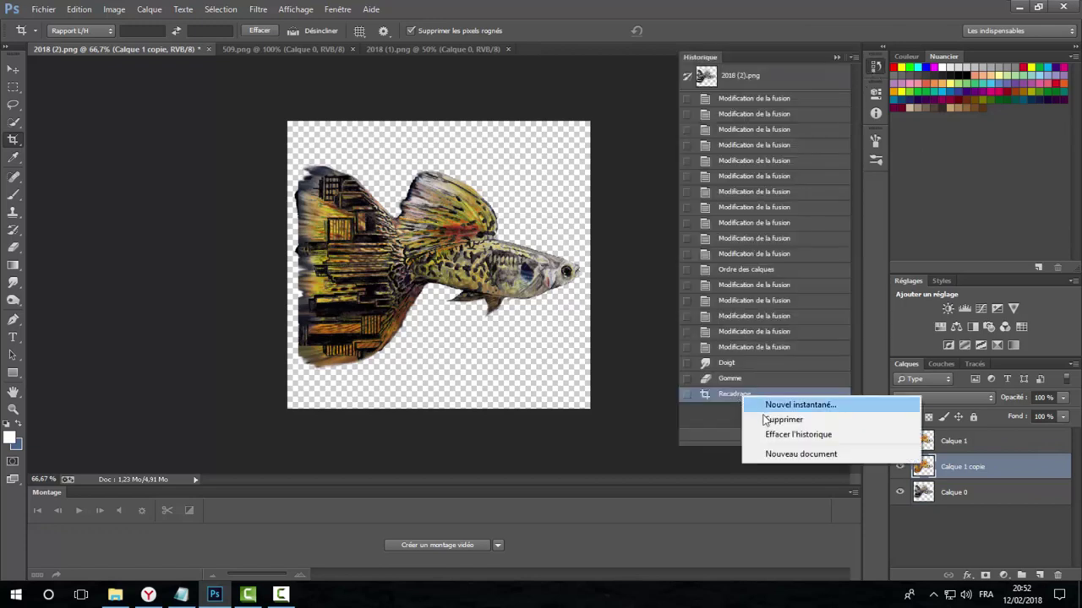
pyautogui.click(773, 419)
pyautogui.click(482, 230)
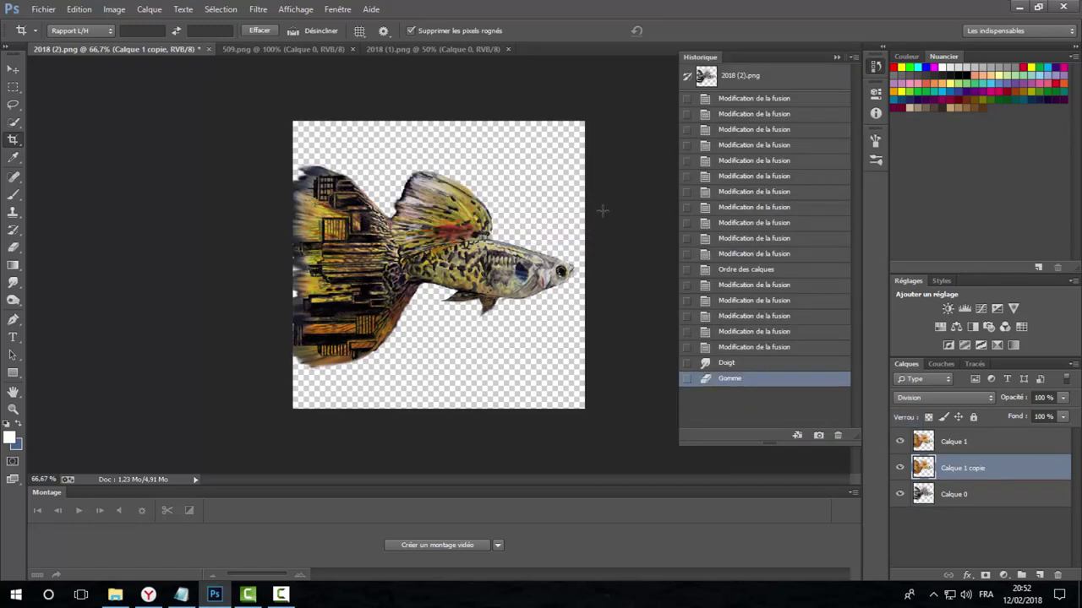
pyautogui.click(836, 59)
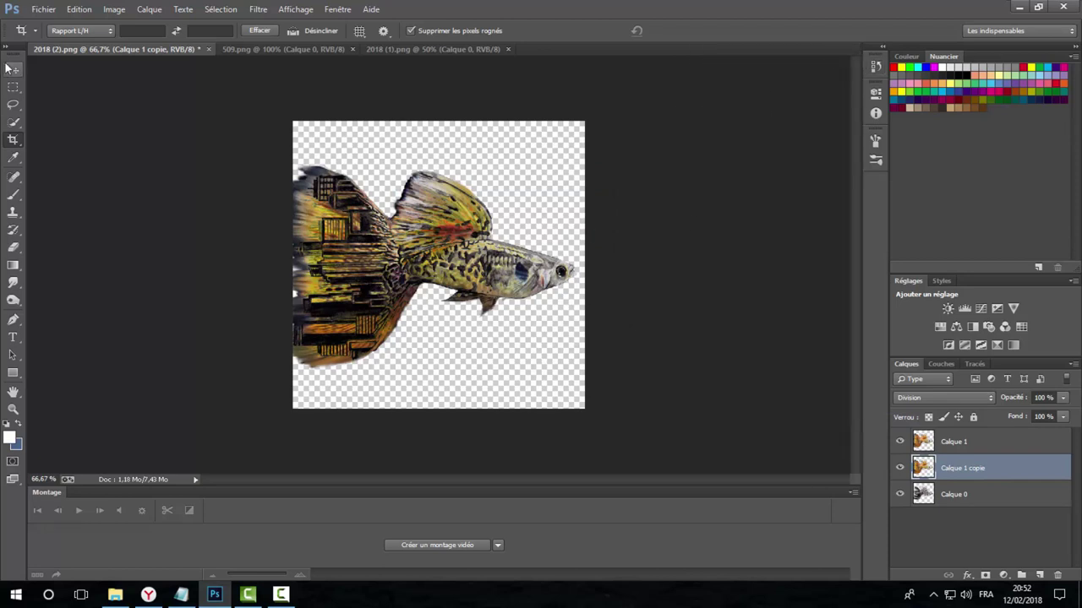
# - Resize the image from 648 × 639 to 1648 × 1625 px with proportions linked
pyautogui.click(114, 10)
pyautogui.click(169, 107)
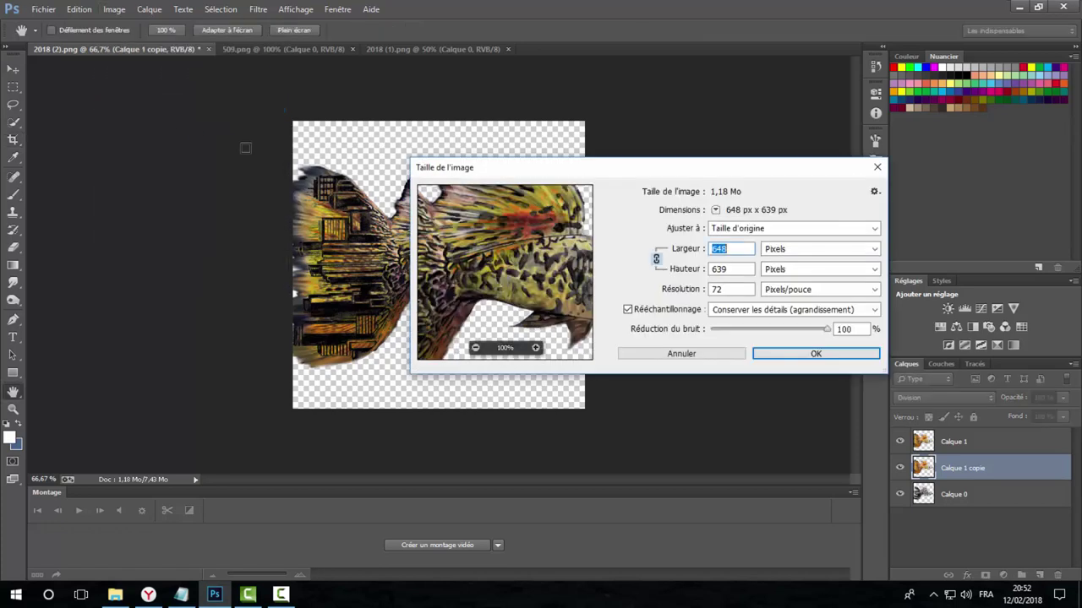
pyautogui.click(717, 249)
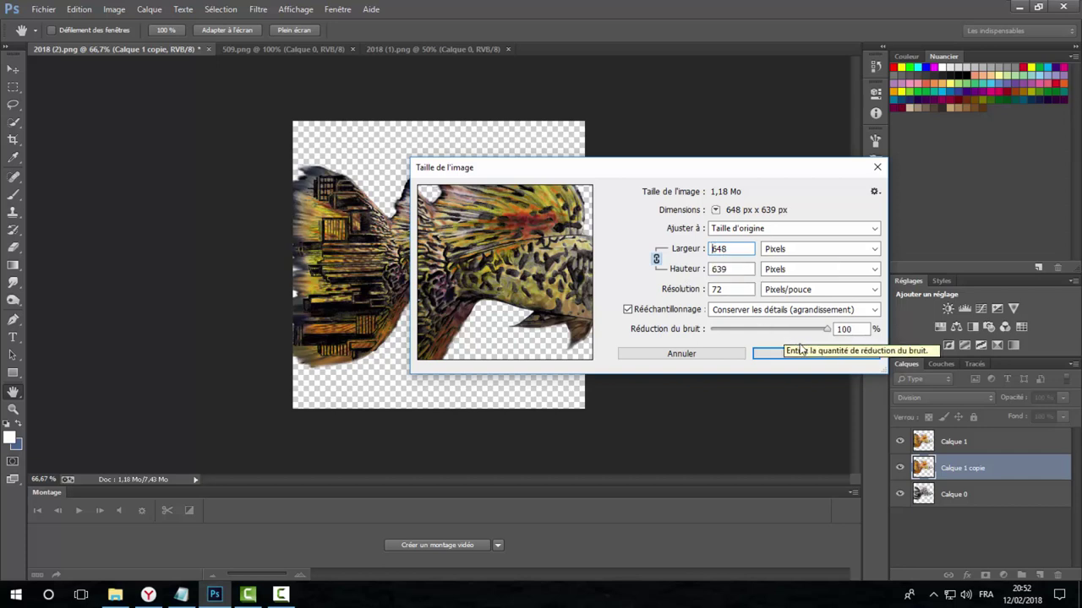
pyautogui.click(841, 330)
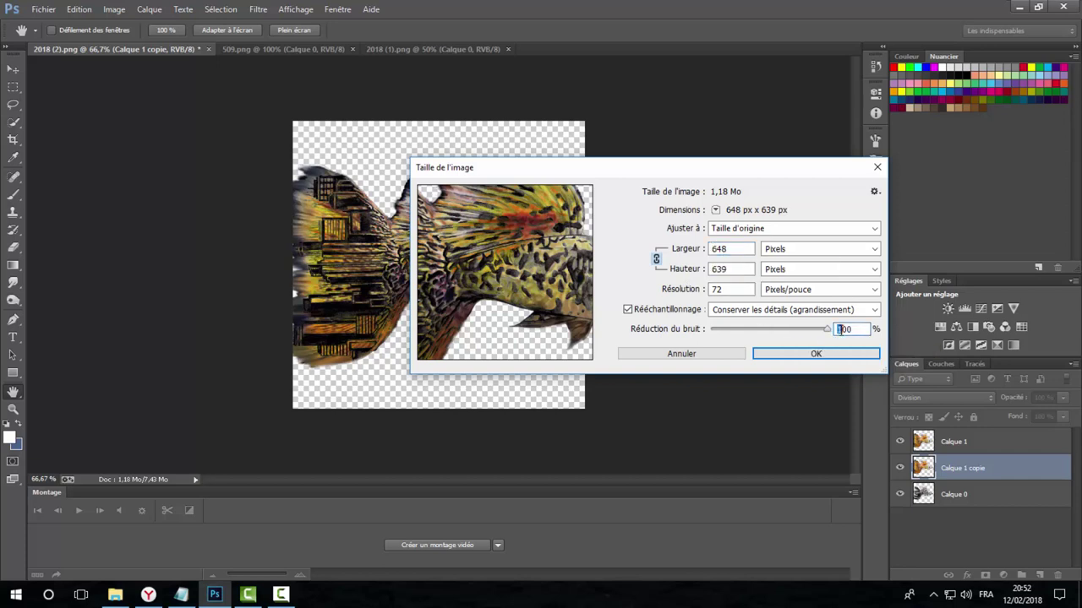
pyautogui.click(712, 248)
pyautogui.write('1')
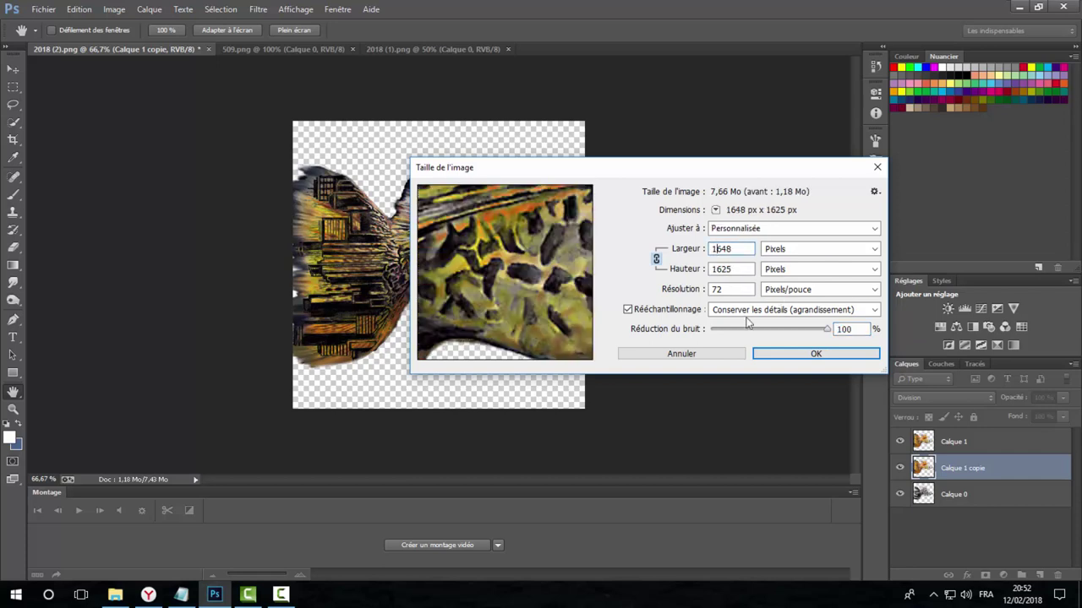
pyautogui.click(814, 354)
pyautogui.press('c')
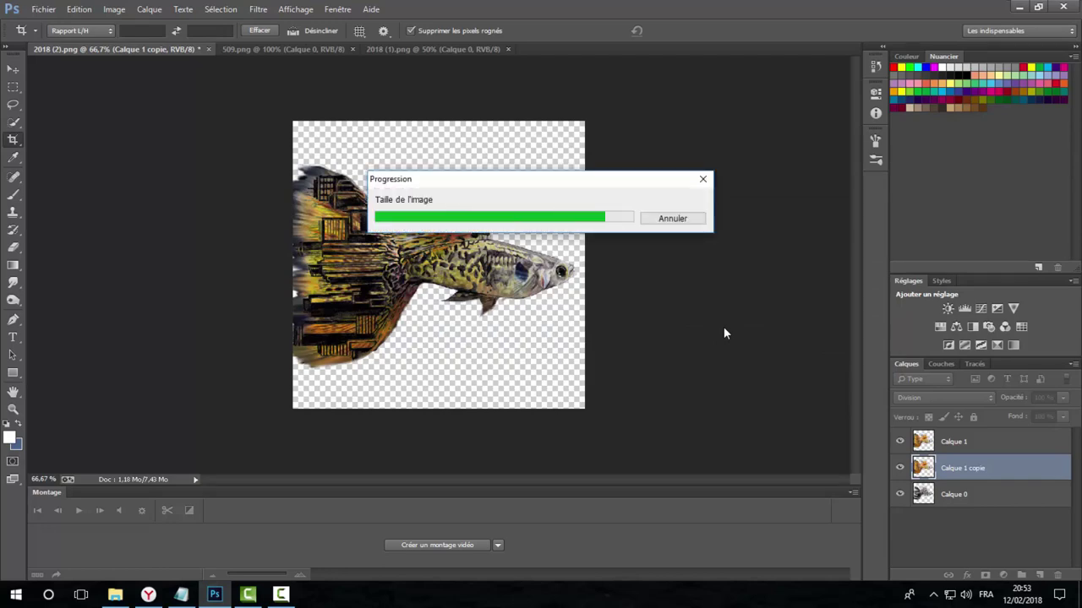
pyautogui.hotkey('ctrl', '-')
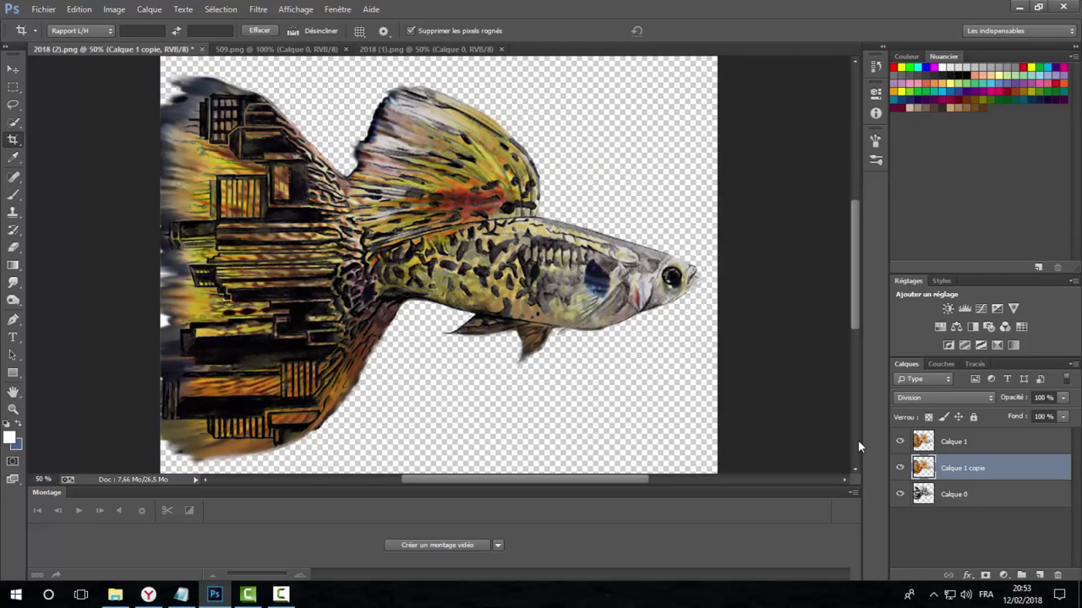
# - Toggle Calque 1 copie's visibility off and on twice to compare the result
pyautogui.click(900, 468)
pyautogui.click(901, 469)
pyautogui.click(901, 469)
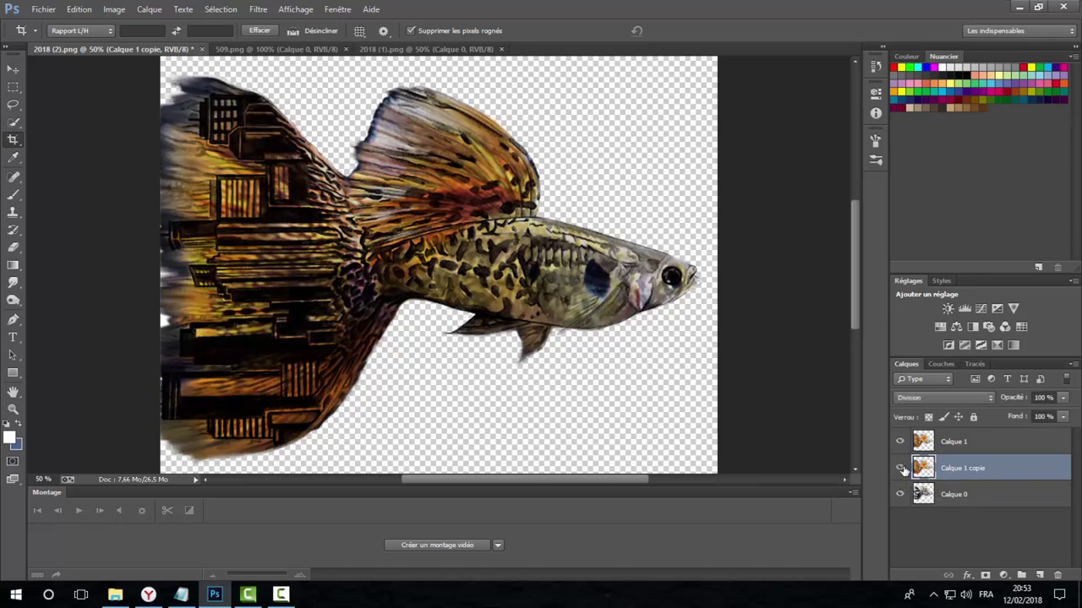
pyautogui.click(900, 469)
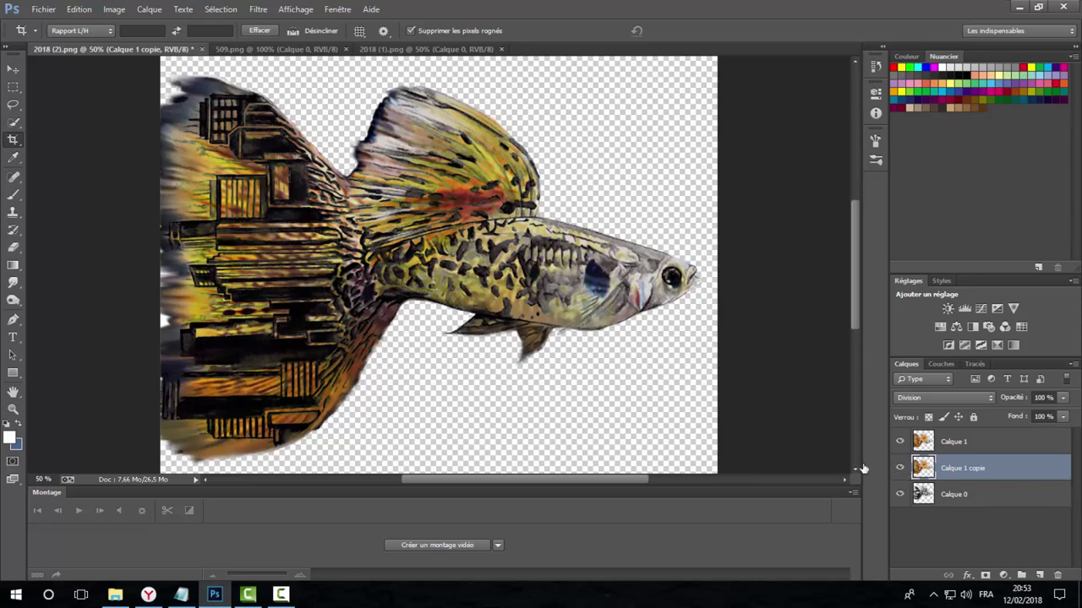
# - Switch to the Sharpen tool with a 38 px brush
pyautogui.click(12, 284)
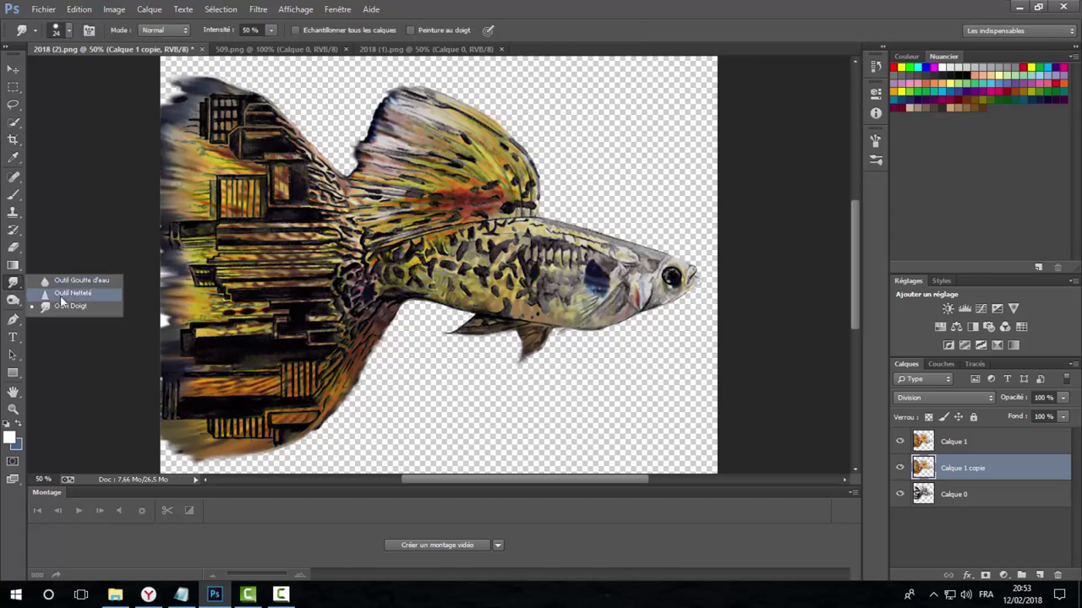
pyautogui.click(73, 293)
pyautogui.click(70, 36)
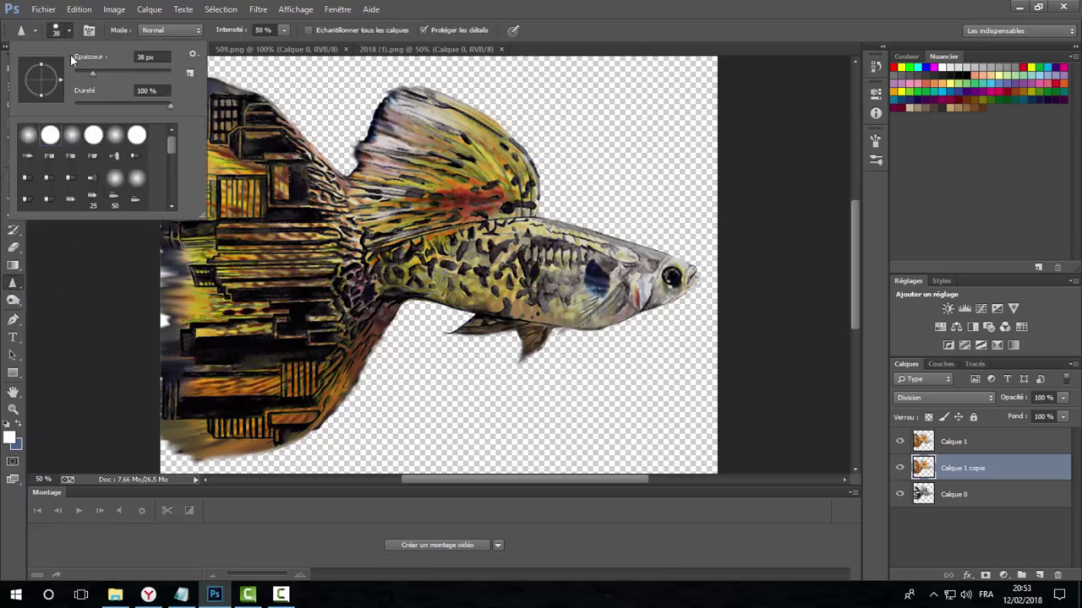
pyautogui.click(464, 271)
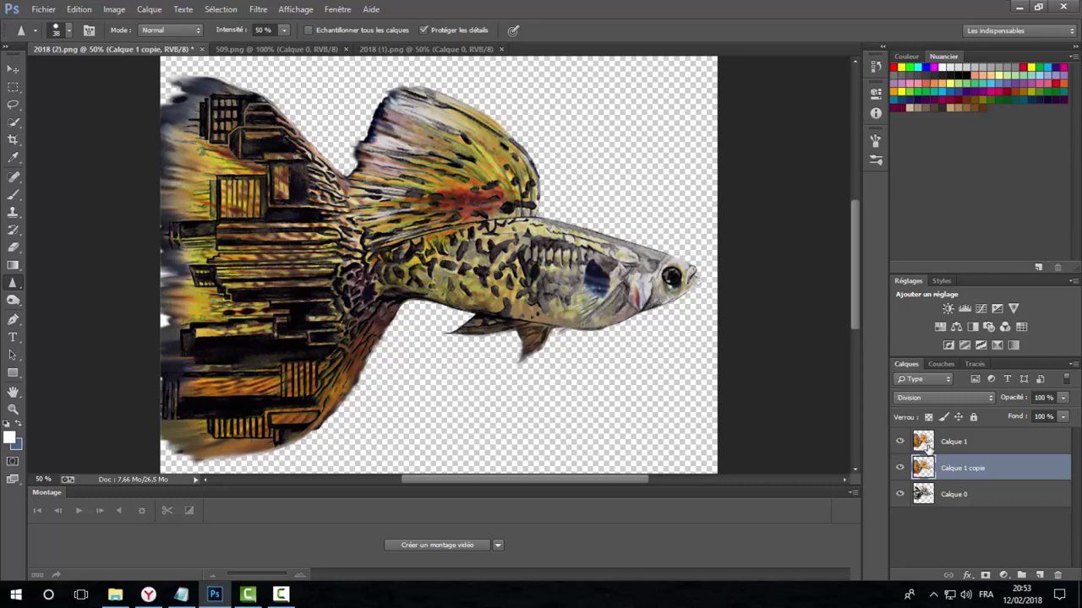
pyautogui.rightClick(13, 285)
# - Select the Smudge tool on Calque 1 and zoom to 100% on the guppy's head
pyautogui.click(68, 306)
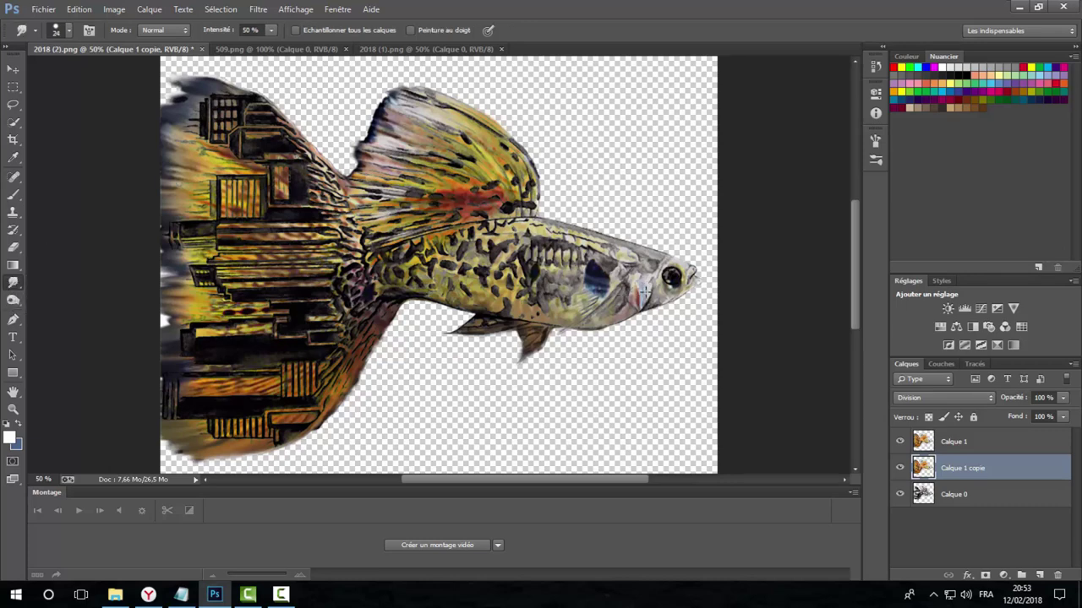
pyautogui.click(923, 443)
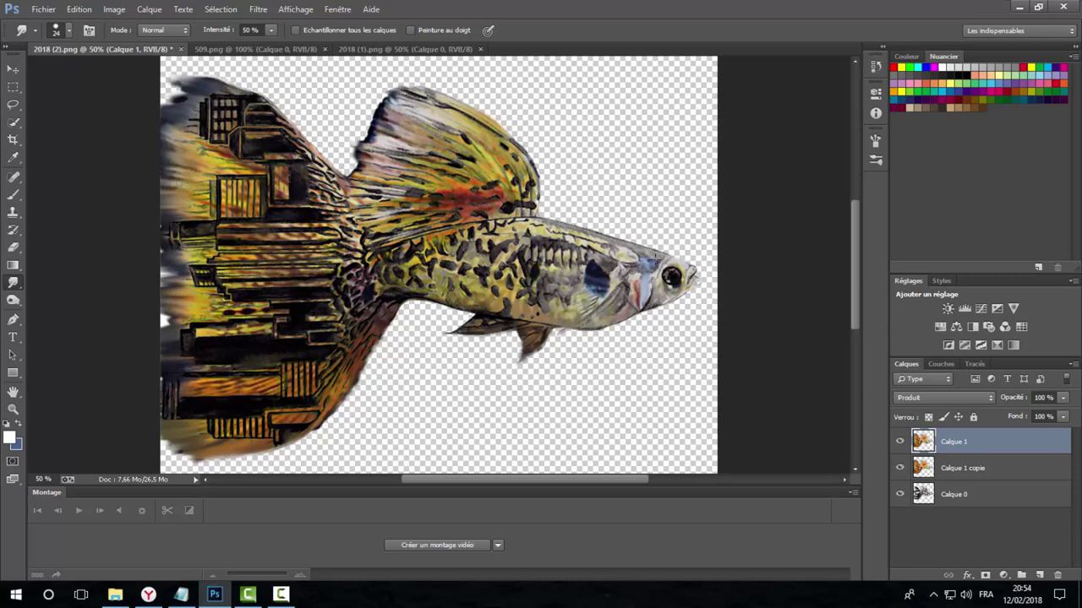
pyautogui.hotkey('ctrl', '+')
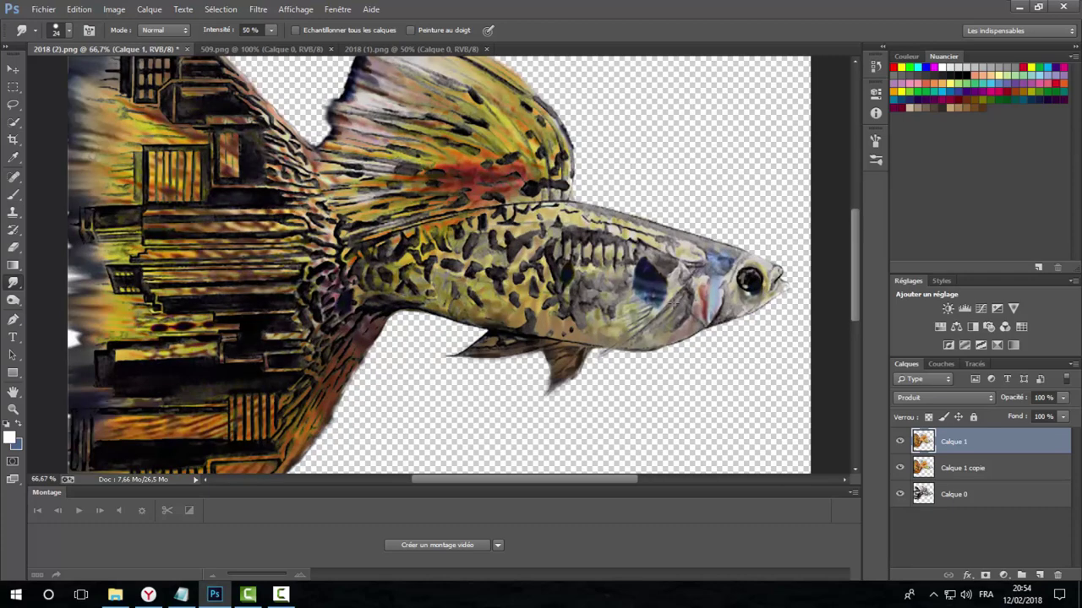
pyautogui.moveTo(564, 480); pyautogui.dragTo(608, 486)
pyautogui.hotkey('ctrl', '+')
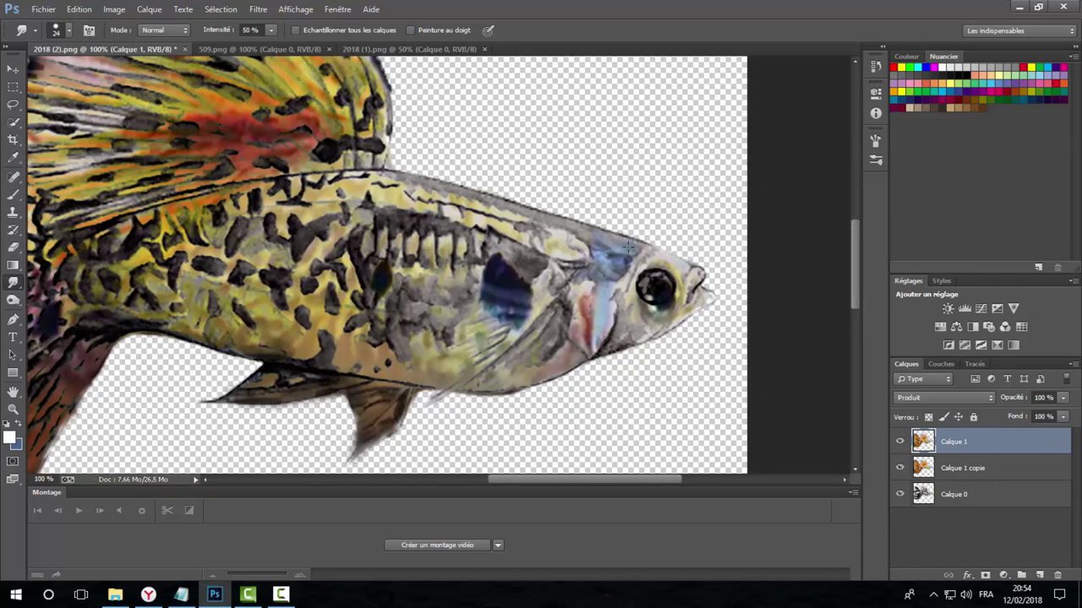
# - Smear the blue head patch and push the red gill streak slightly upward
pyautogui.moveTo(616, 241)
pyautogui.mouseDown()
pyautogui.moveTo(519, 206)
pyautogui.moveTo(501, 182)
pyautogui.mouseUp()
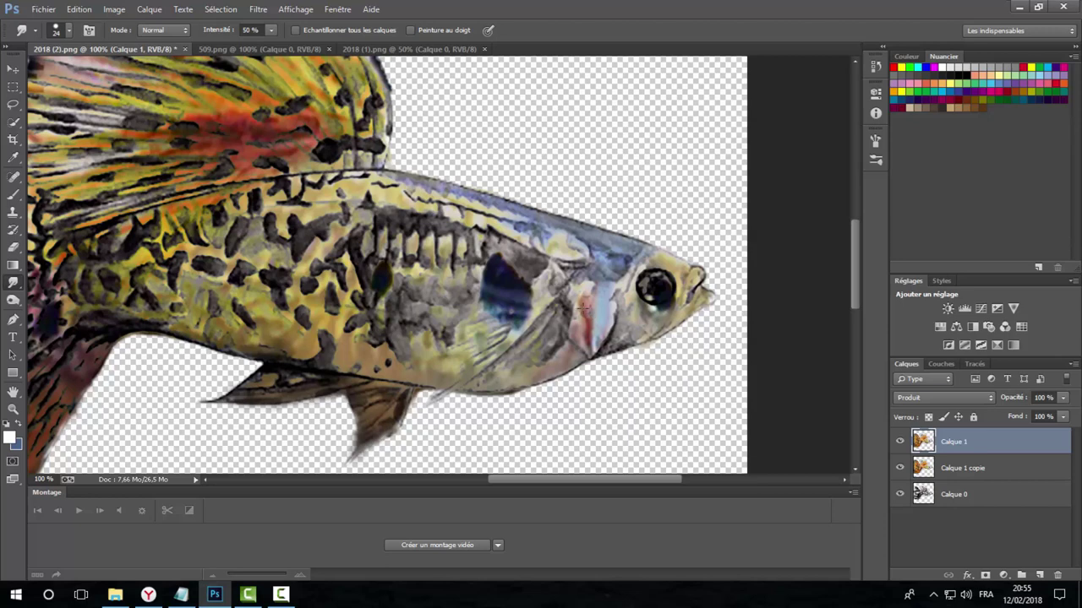
pyautogui.moveTo(585, 308)
pyautogui.mouseDown()
pyautogui.moveTo(595, 295)
pyautogui.moveTo(642, 292)
pyautogui.mouseUp()
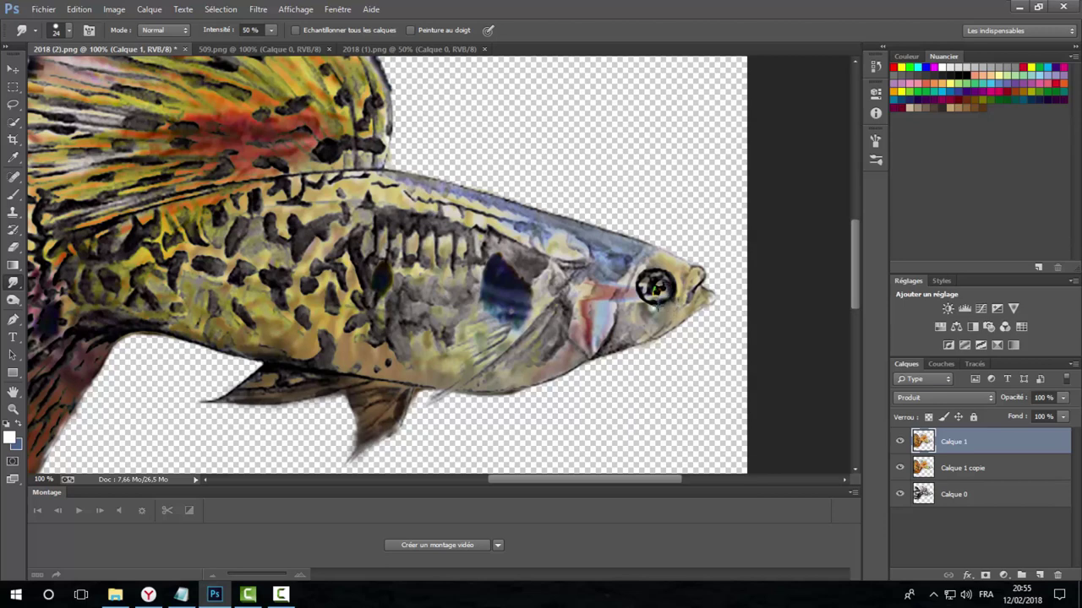
# - Smear the red and white gill streaks upward, broaden the pink streak, then zoom out
pyautogui.moveTo(607, 310)
pyautogui.mouseDown()
pyautogui.moveTo(628, 277)
pyautogui.moveTo(592, 297)
pyautogui.mouseUp()
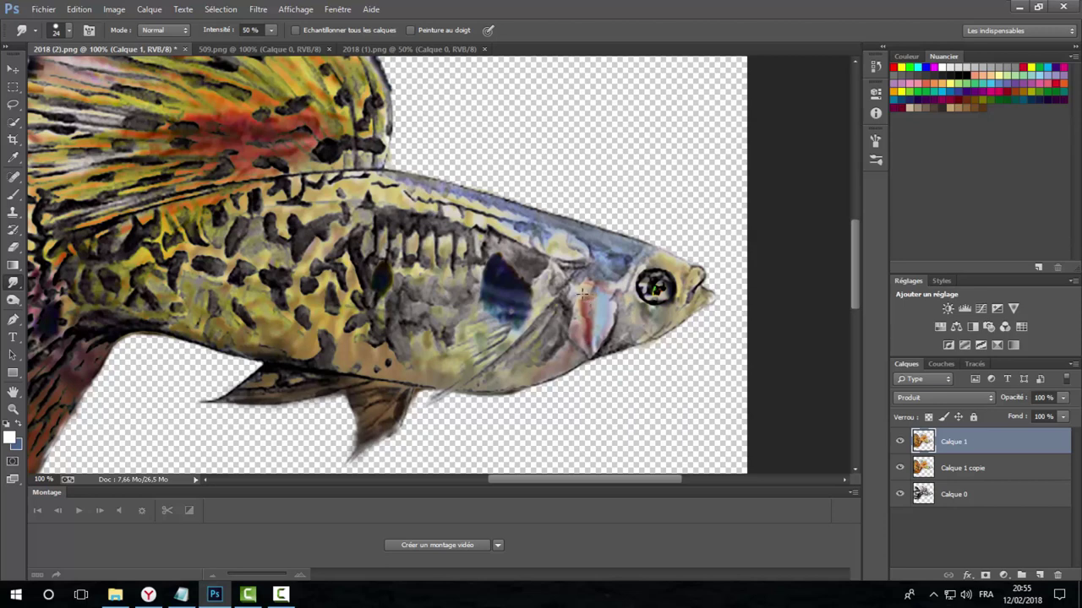
pyautogui.moveTo(591, 295)
pyautogui.mouseDown()
pyautogui.moveTo(592, 336)
pyautogui.moveTo(598, 320)
pyautogui.mouseUp()
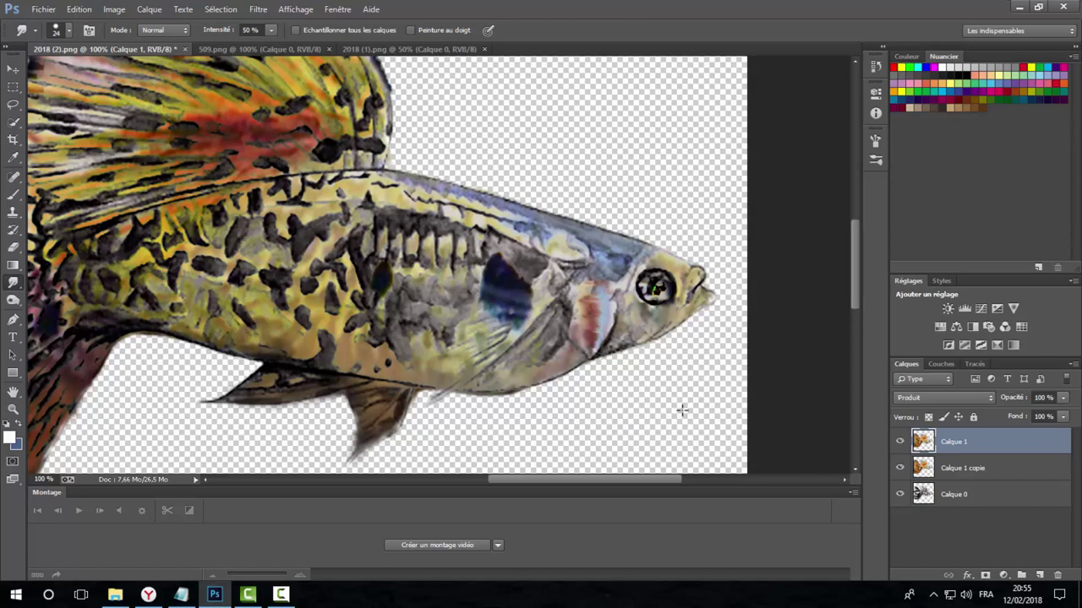
pyautogui.hotkey('ctrl', '-')
pyautogui.hotkey('ctrl', '-')
pyautogui.hotkey('ctrl', '-')
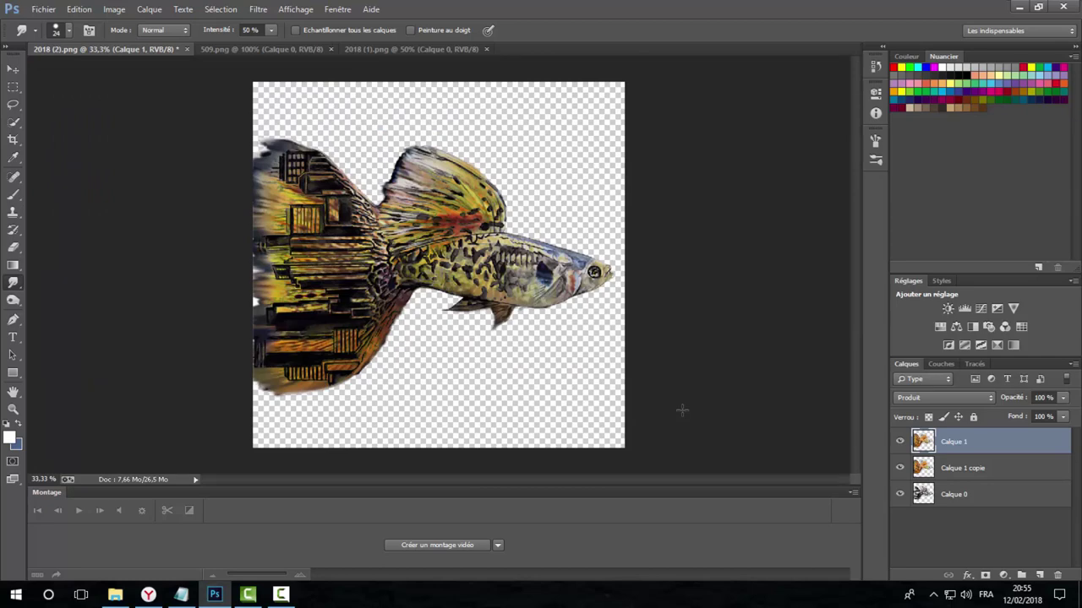
# - Zoom to 66.7% and pan the view toward the guppy's head and gills
pyautogui.hotkey('ctrl', '+')
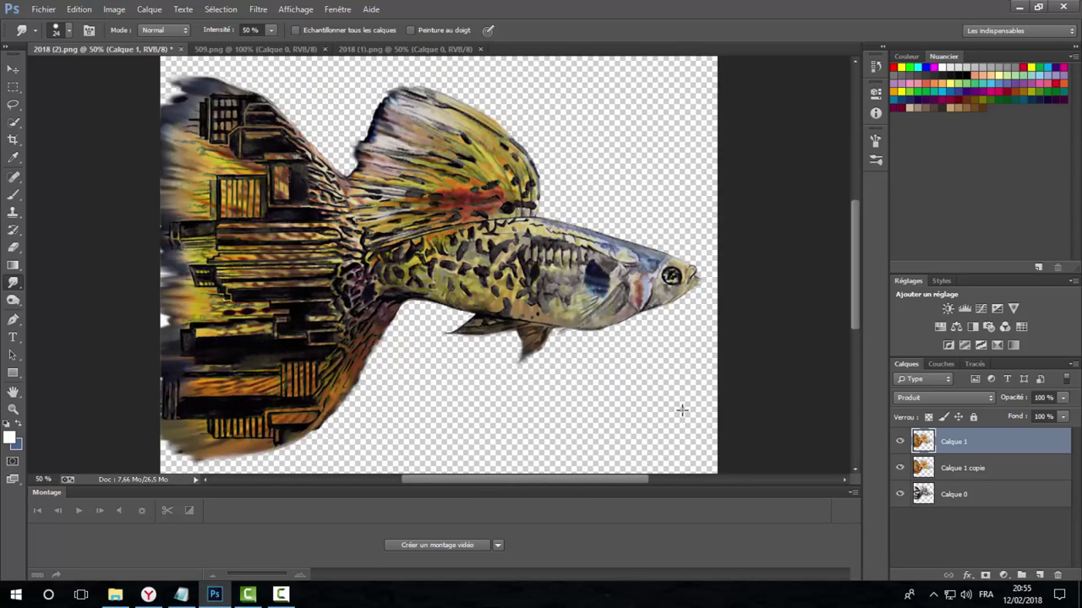
pyautogui.hotkey('ctrl', '+')
pyautogui.moveTo(586, 480); pyautogui.dragTo(604, 479)
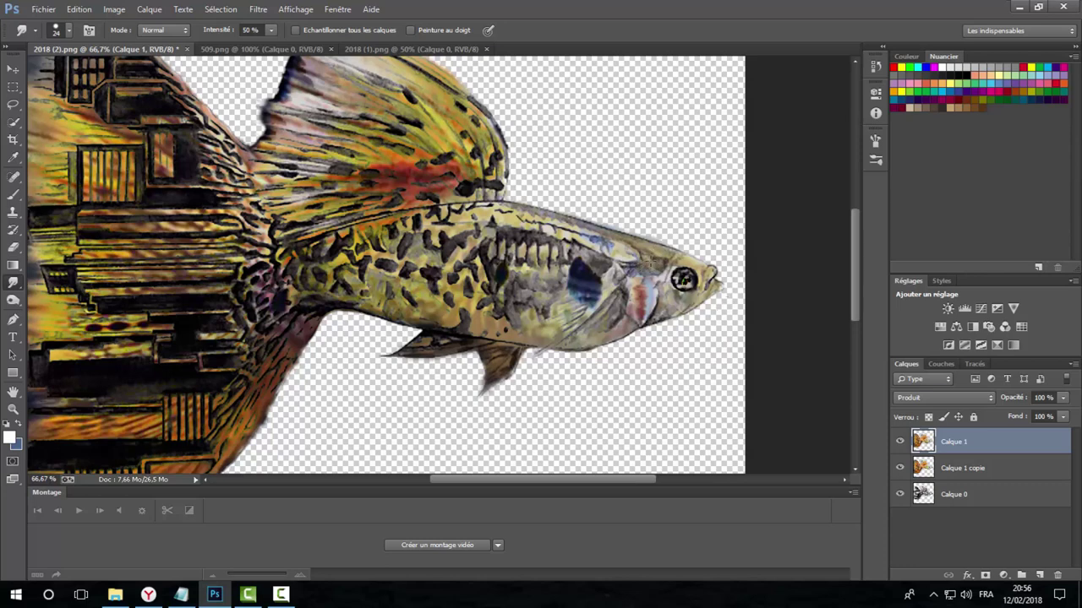
# - Smudge the gill's red streak, pale patch and lower edge into the body
pyautogui.moveTo(646, 261); pyautogui.dragTo(635, 312)
pyautogui.moveTo(635, 311); pyautogui.dragTo(633, 284)
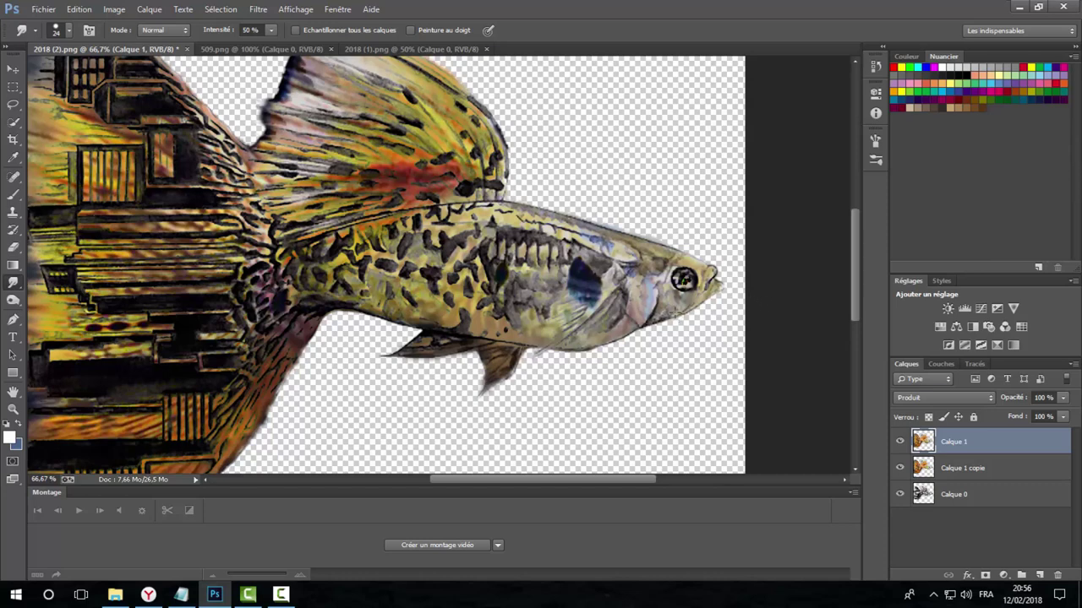
pyautogui.moveTo(633, 296); pyautogui.dragTo(640, 290)
pyautogui.moveTo(645, 299); pyautogui.dragTo(651, 314)
pyautogui.moveTo(604, 337); pyautogui.dragTo(630, 332)
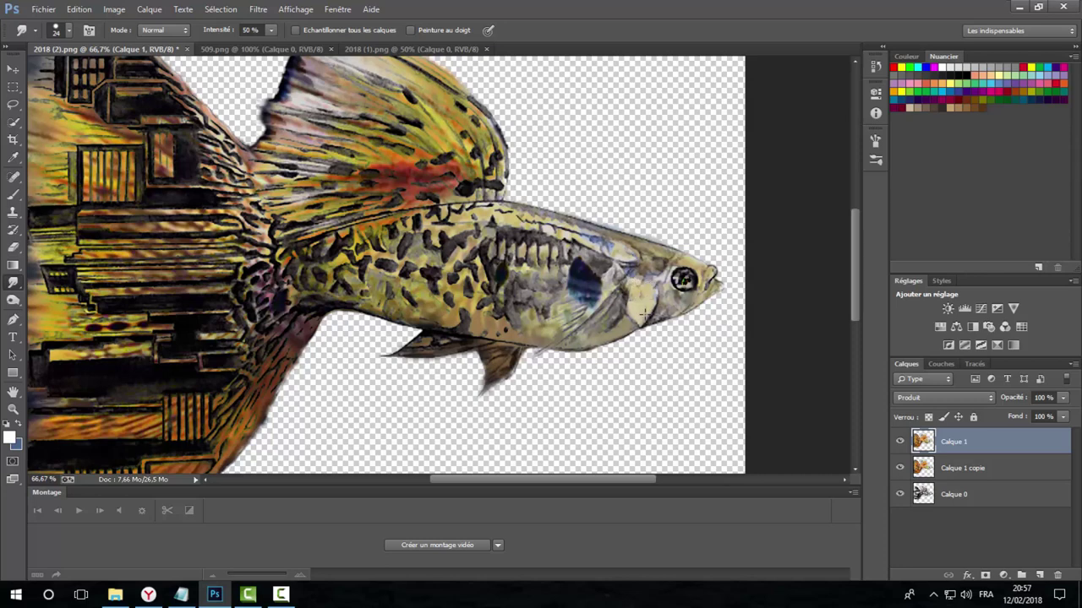
pyautogui.hotkey('ctrl', '-')
pyautogui.hotkey('ctrl', '-')
pyautogui.hotkey('ctrl', '-')
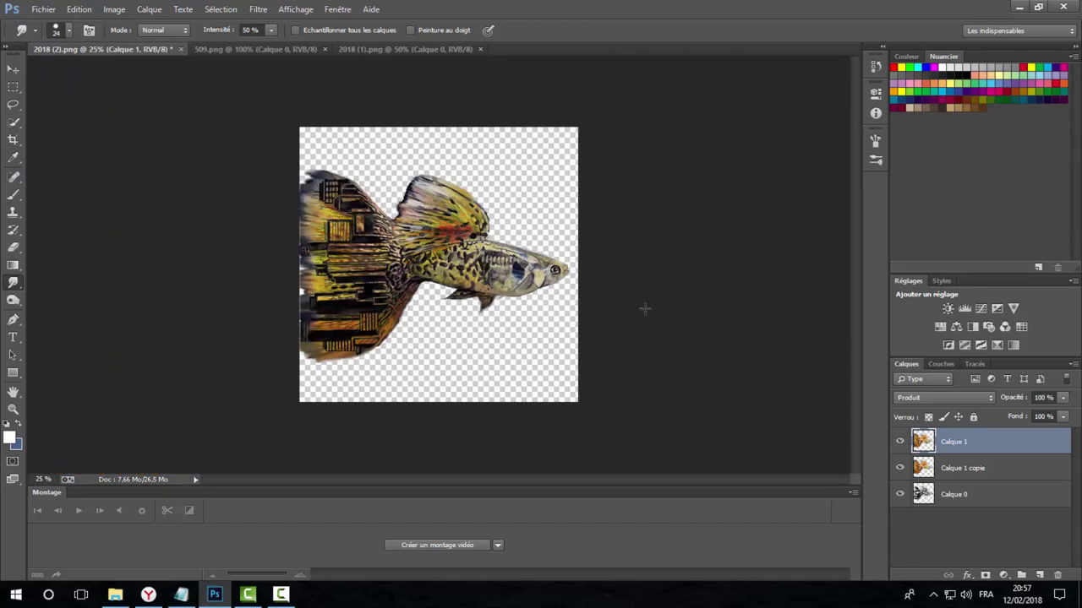
# - Zoom to 50% and smudge the pale gill patch into a smoother, even blend
pyautogui.hotkey('ctrl', '+')
pyautogui.hotkey('ctrl', '+')
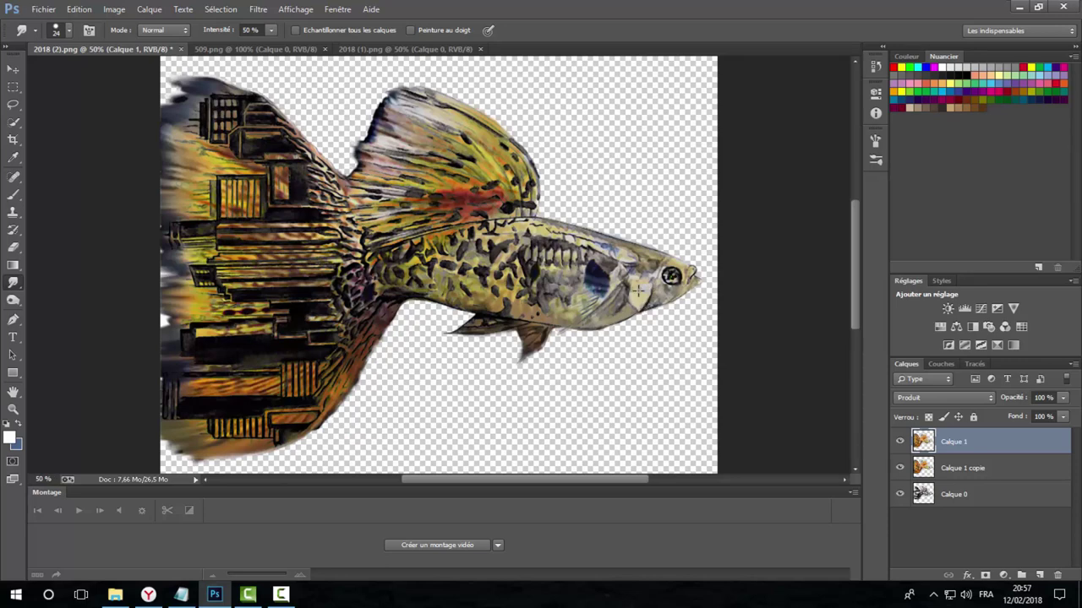
pyautogui.moveTo(644, 293); pyautogui.dragTo(632, 309)
pyautogui.moveTo(644, 290); pyautogui.dragTo(645, 291)
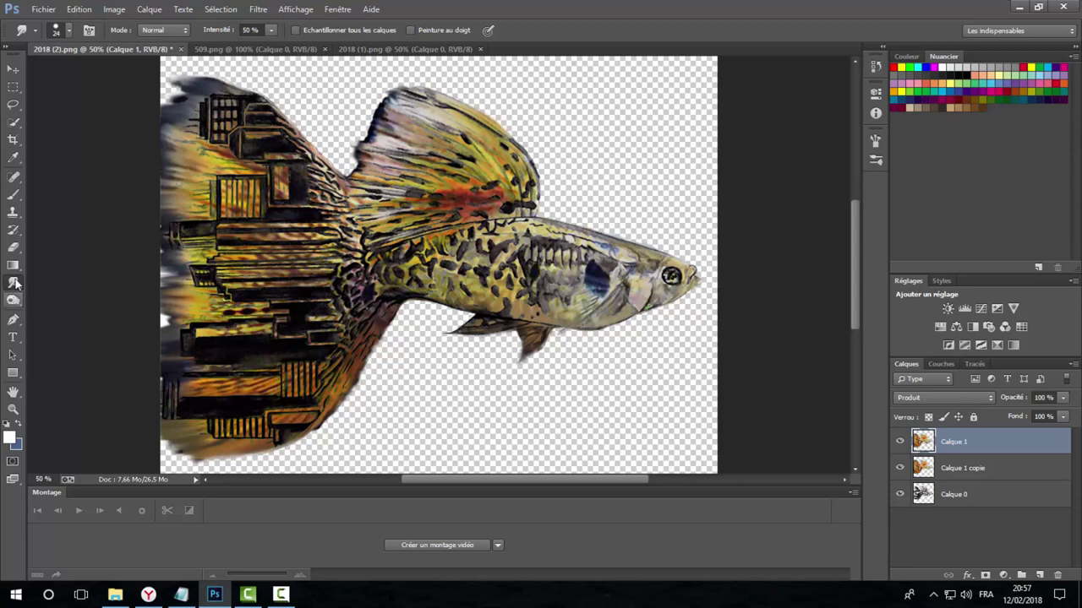
# - Switch to the Clone Stamp with a 51 px, 0% hardness brush and zoom out to the full canvas
pyautogui.click(17, 224)
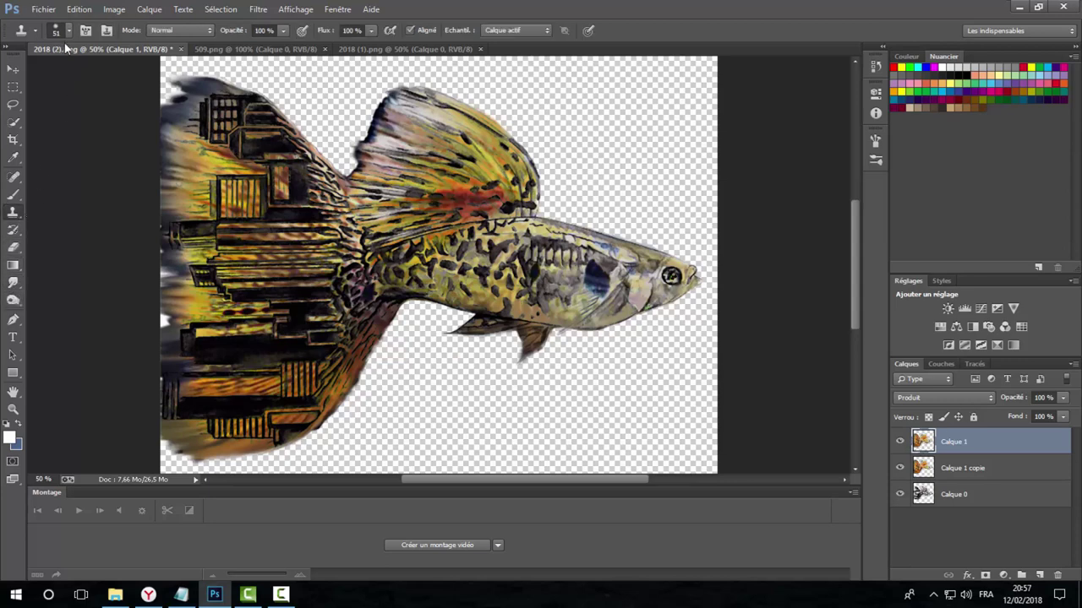
pyautogui.click(65, 34)
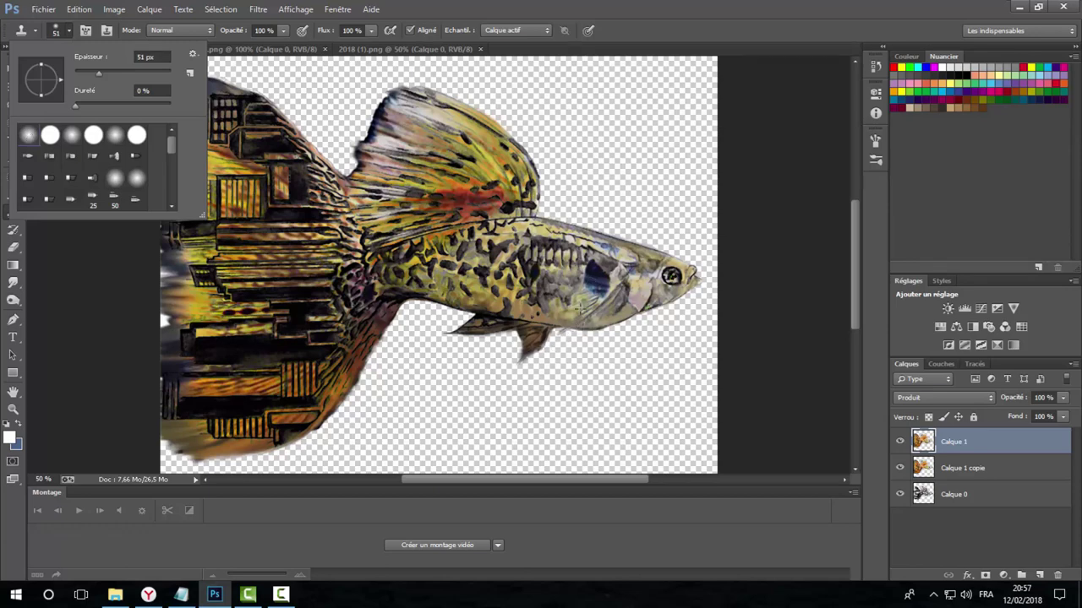
pyautogui.click(579, 305)
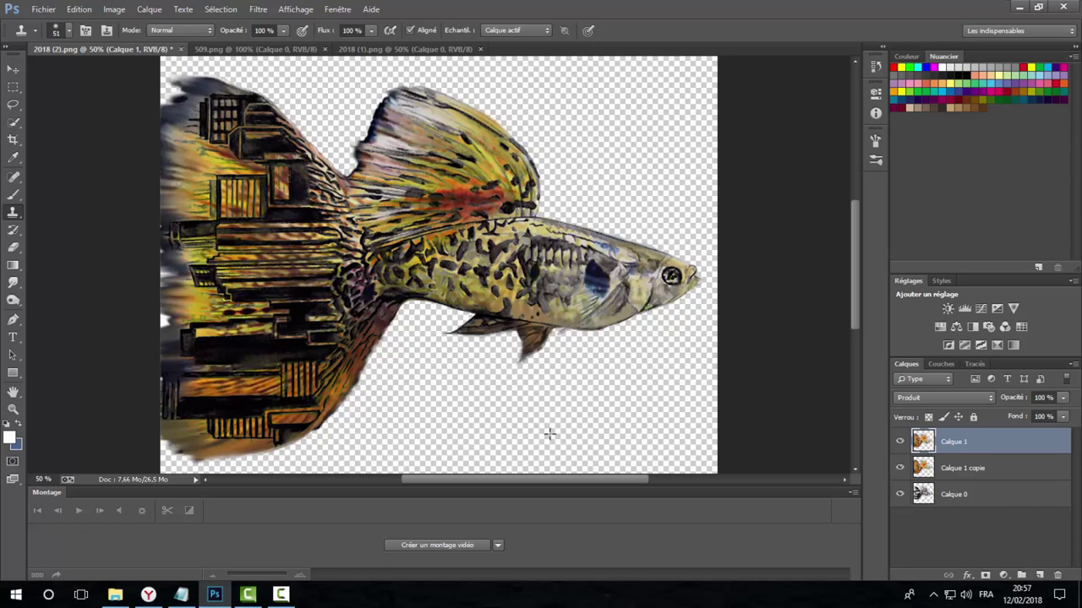
pyautogui.hotkey('ctrl', '-')
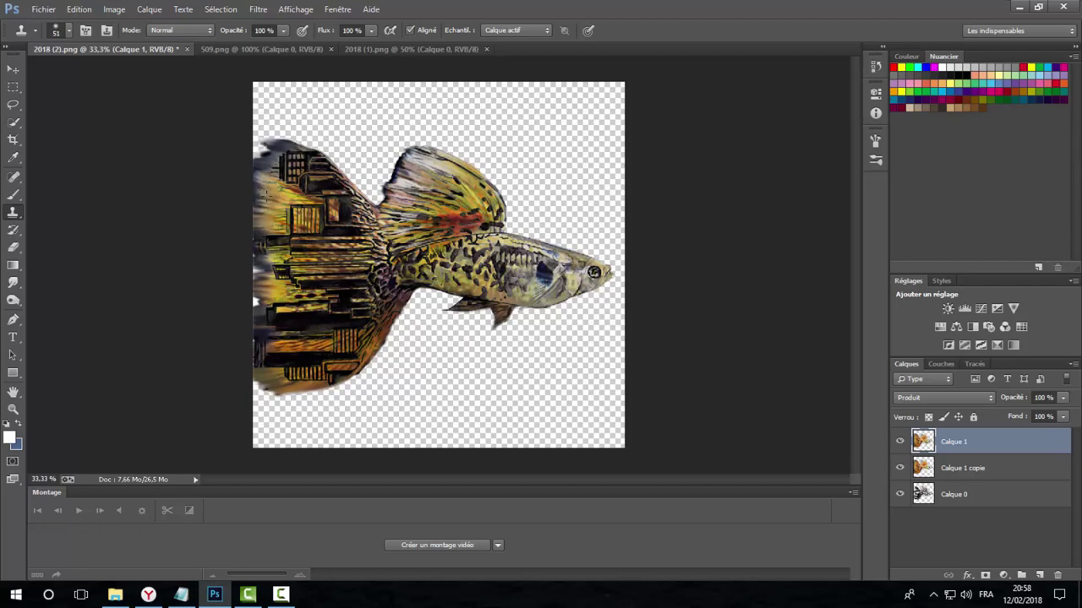
pyautogui.click(43, 10)
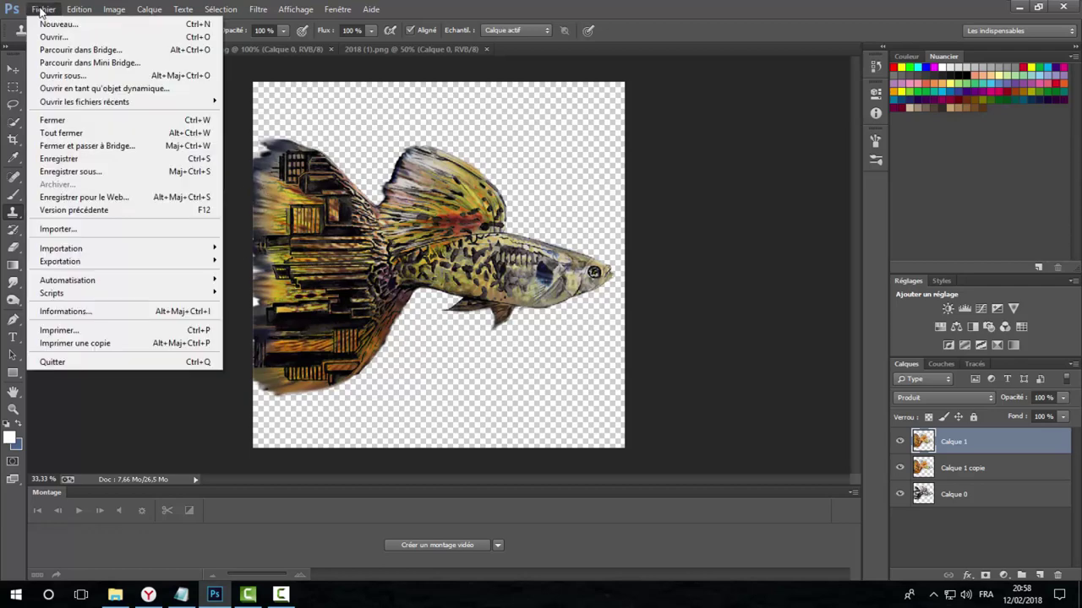
pyautogui.click(118, 172)
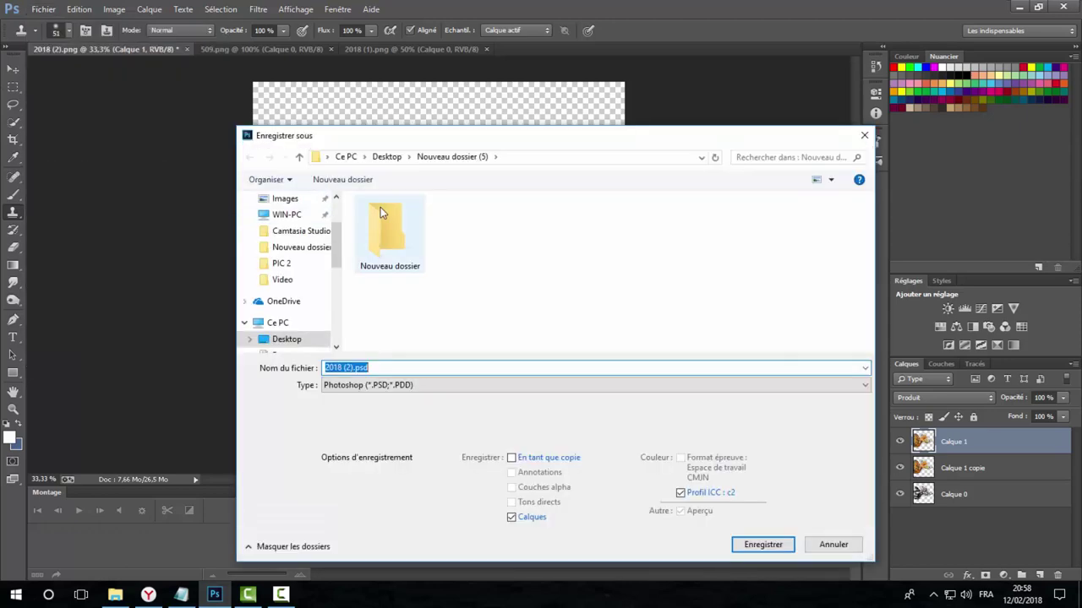
pyautogui.click(425, 390)
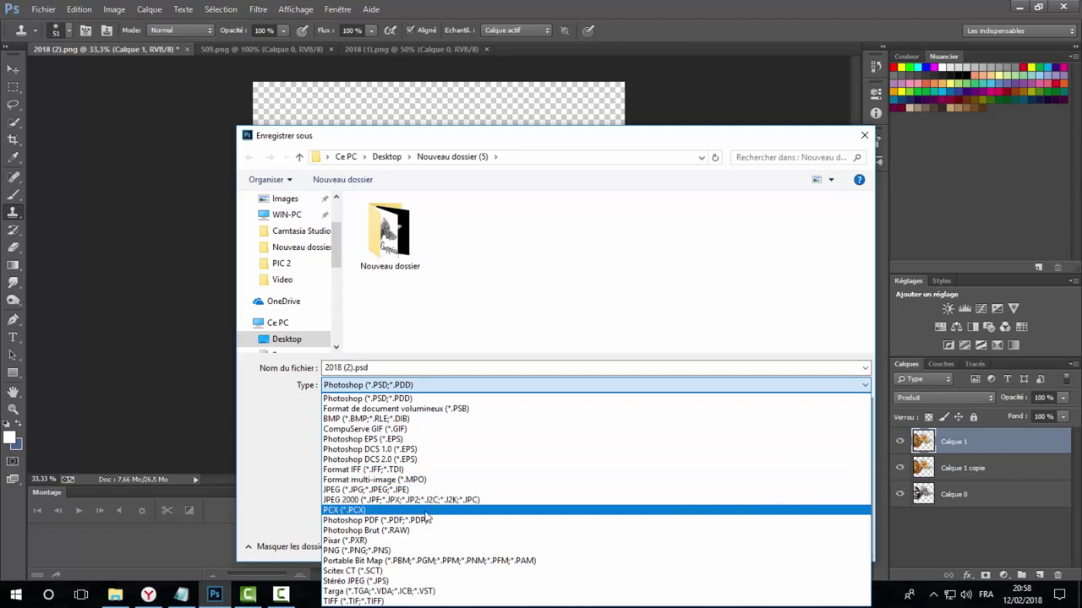
pyautogui.click(420, 553)
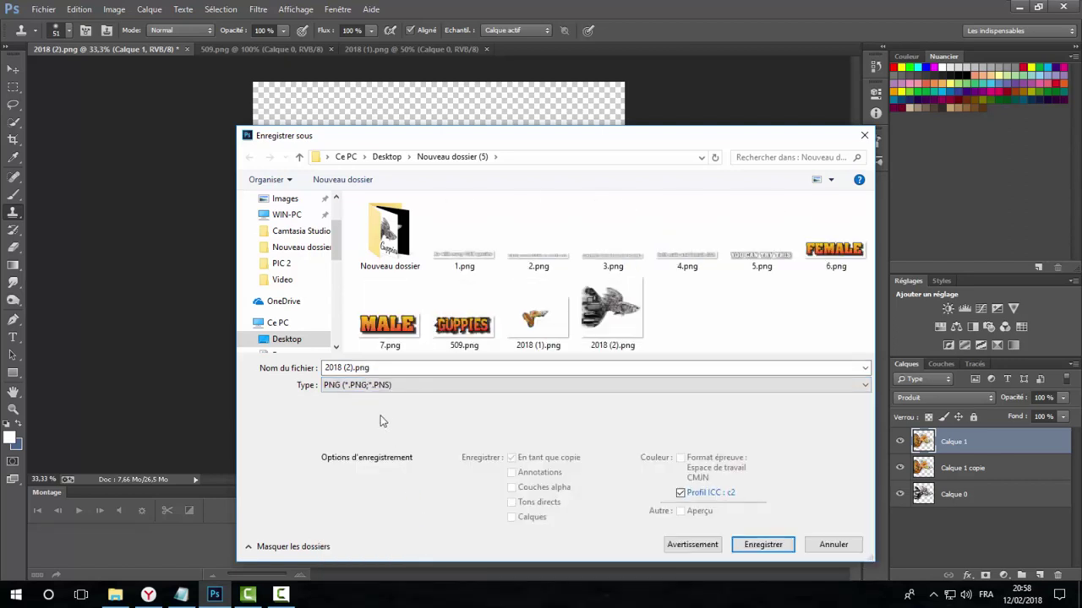
pyautogui.click(763, 545)
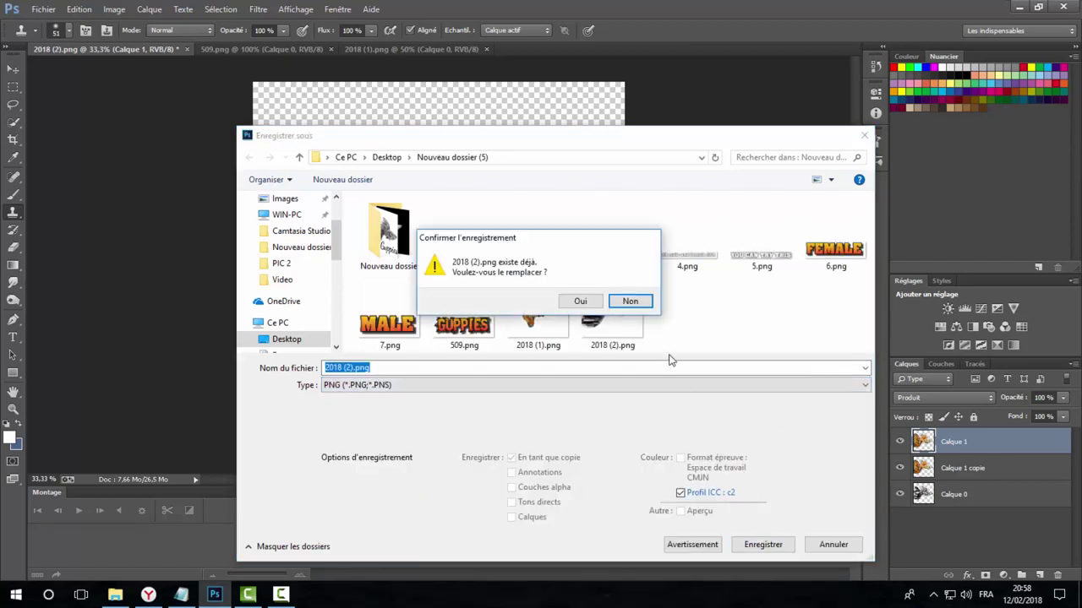
pyautogui.click(630, 302)
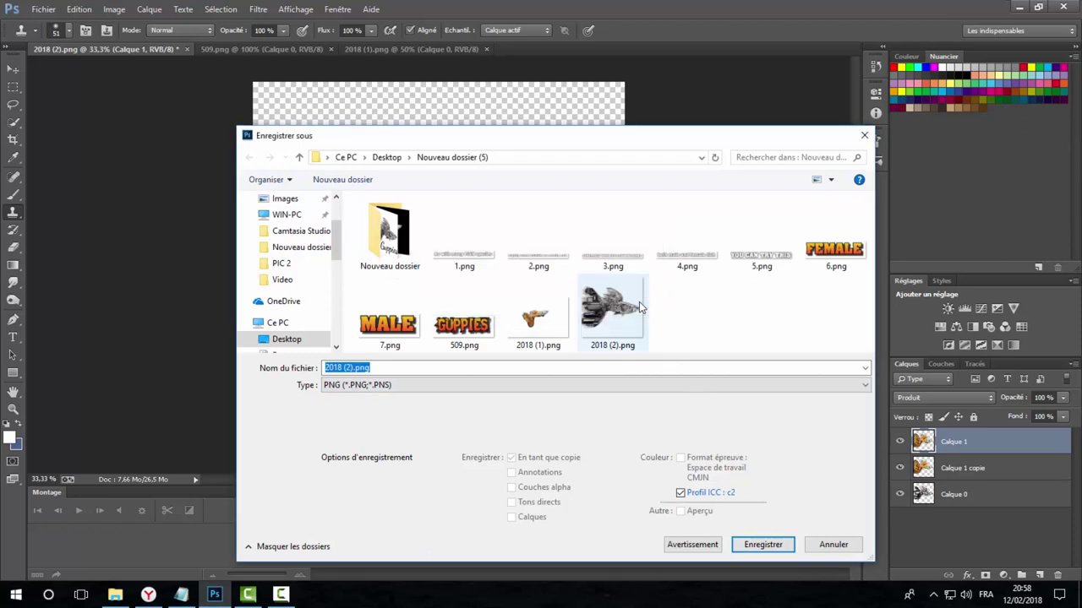
pyautogui.click(863, 137)
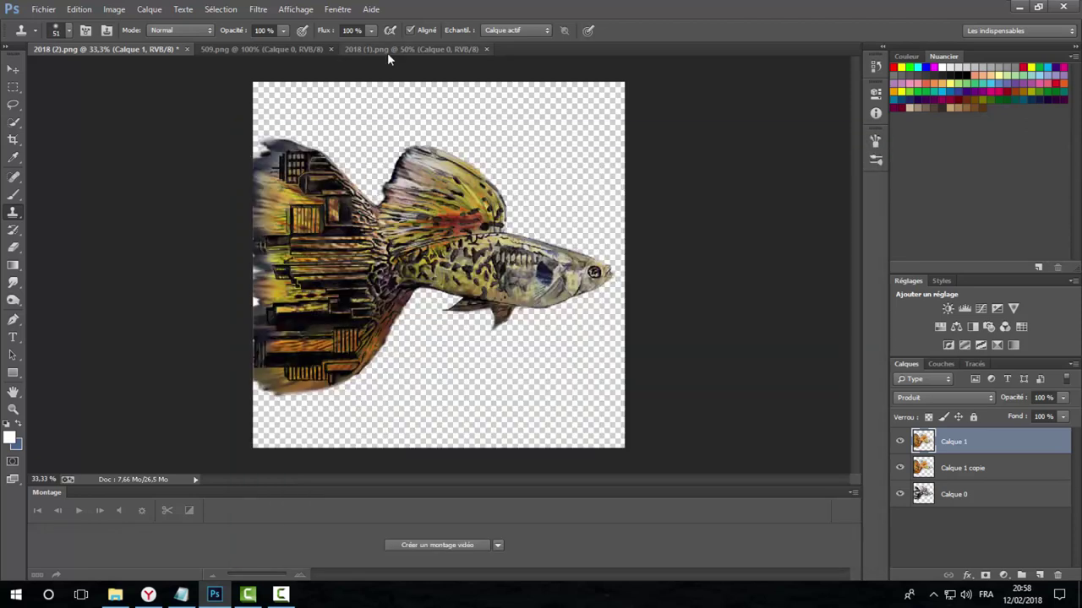
# - Drag the GUPPIES logo from 509.png onto the fish canvas, then close 509.png
pyautogui.click(296, 48)
pyautogui.moveTo(296, 48); pyautogui.dragTo(302, 95)
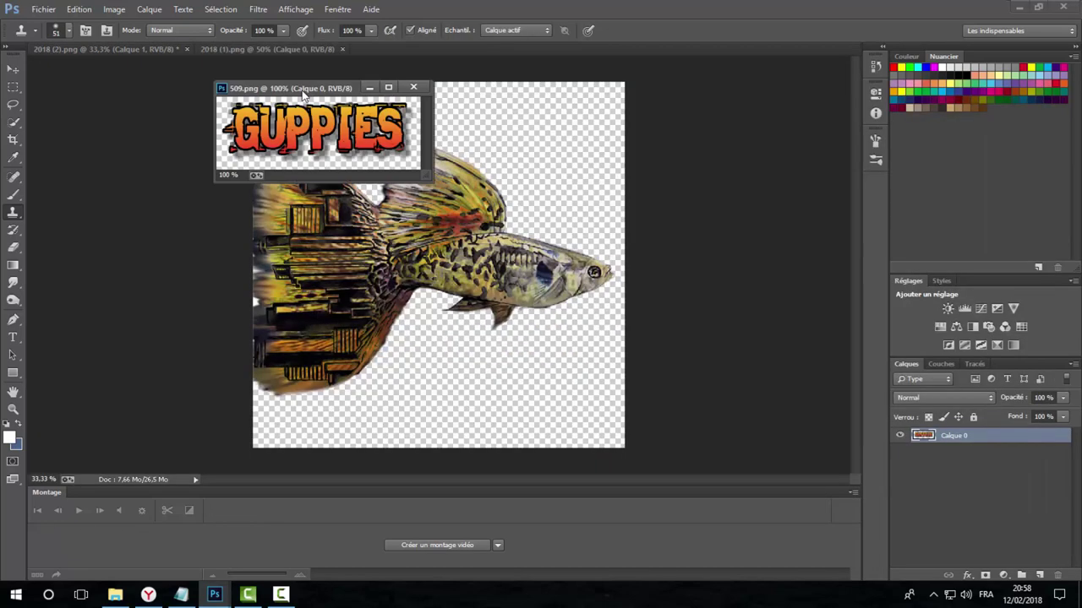
pyautogui.click(13, 68)
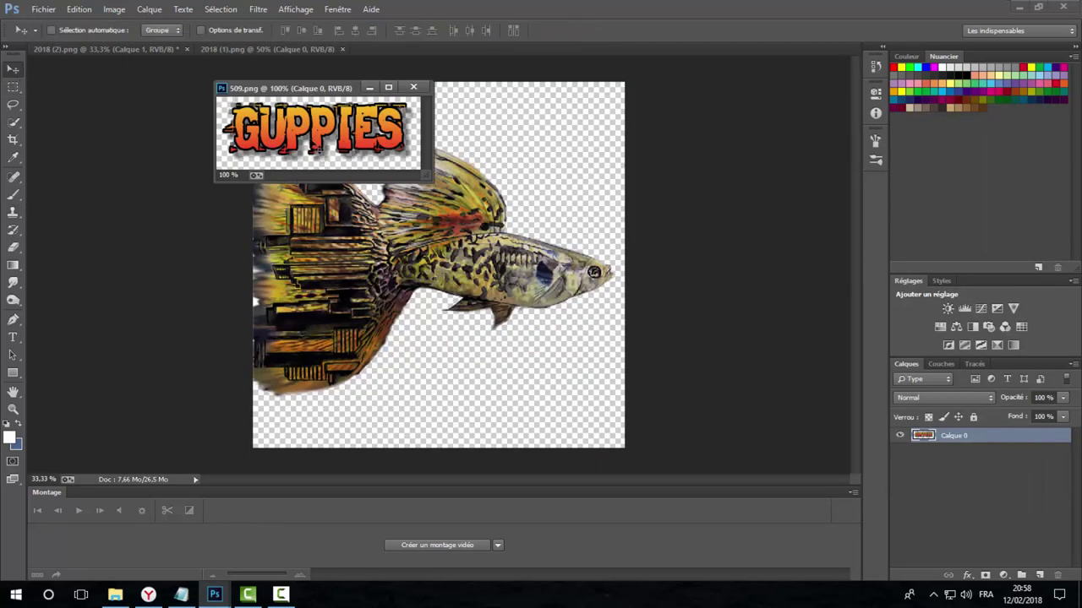
pyautogui.moveTo(313, 131); pyautogui.dragTo(480, 380)
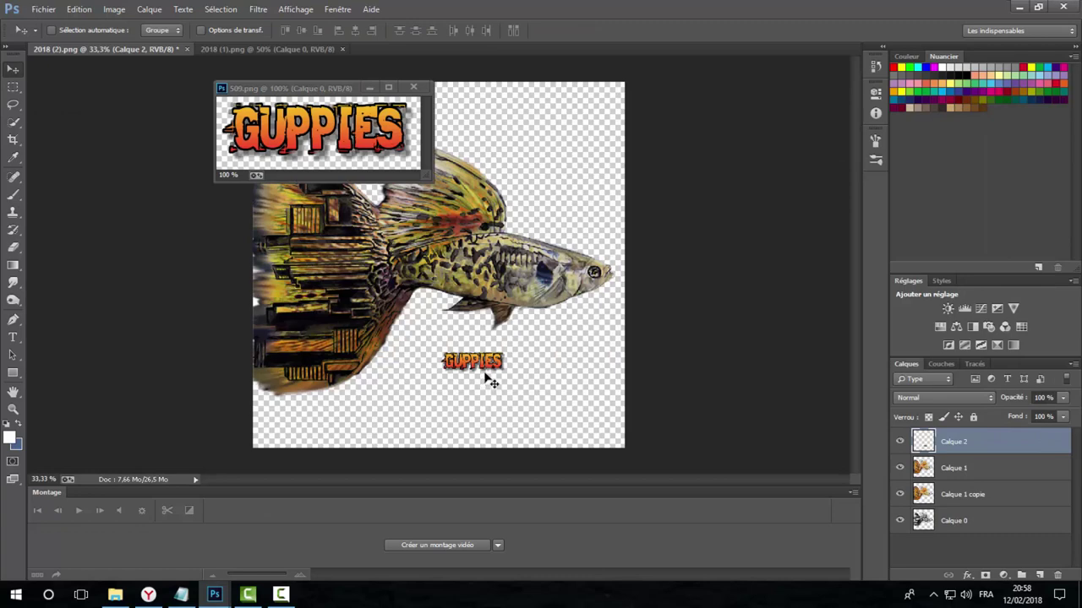
pyautogui.click(413, 87)
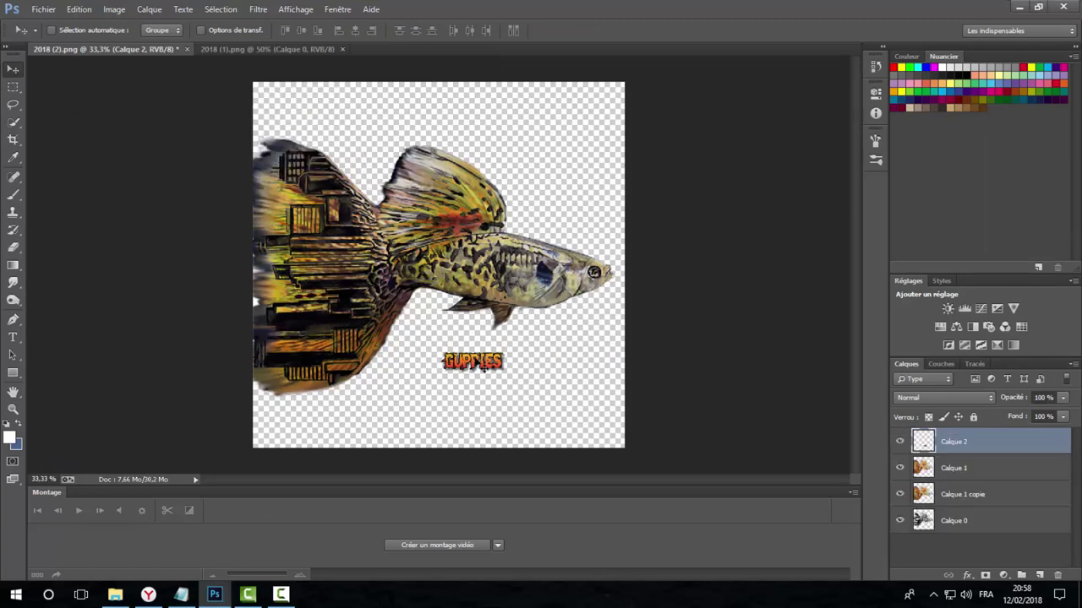
# - Enlarge the GUPPIES logo about 378% and position it below the guppy's body
pyautogui.hotkey('ctrl', 't')
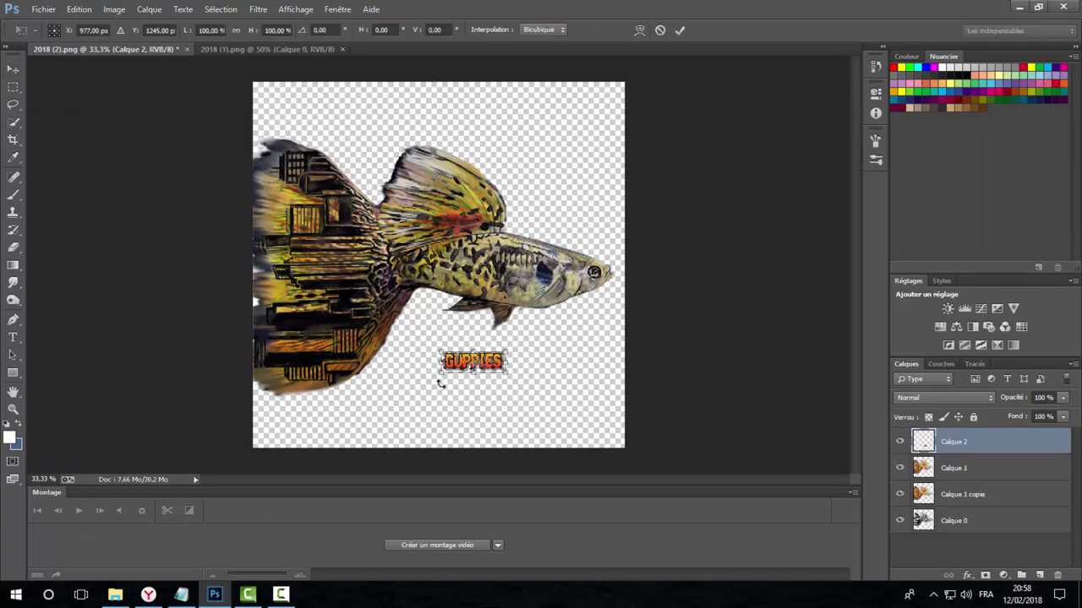
pyautogui.moveTo(442, 373)
pyautogui.mouseDown()
pyautogui.moveTo(393, 405)
pyautogui.moveTo(311, 427)
pyautogui.moveTo(524, 376)
pyautogui.mouseUp()
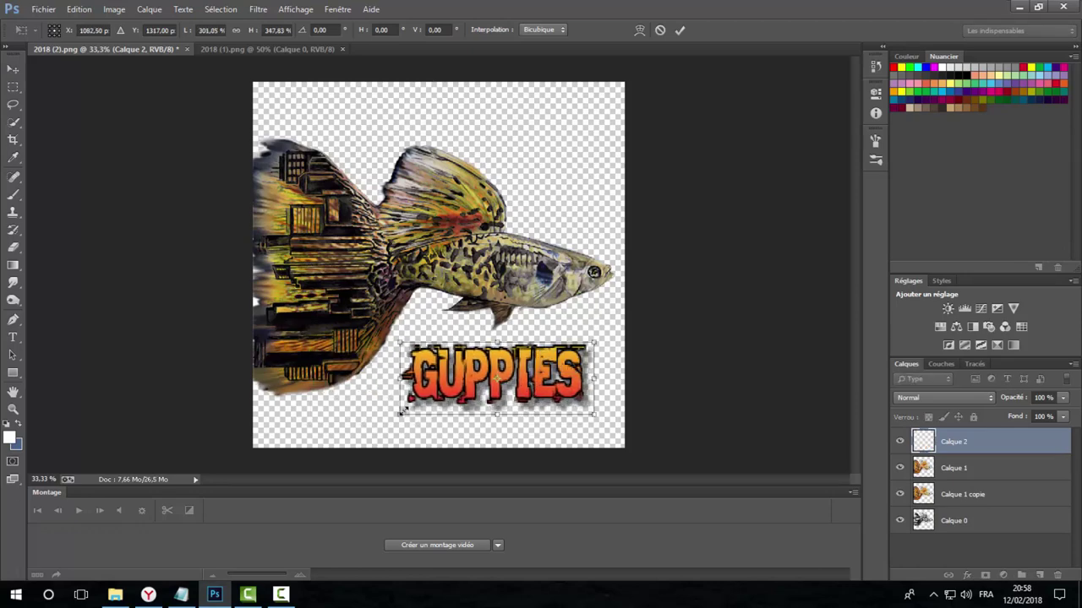
pyautogui.moveTo(394, 422); pyautogui.dragTo(355, 422)
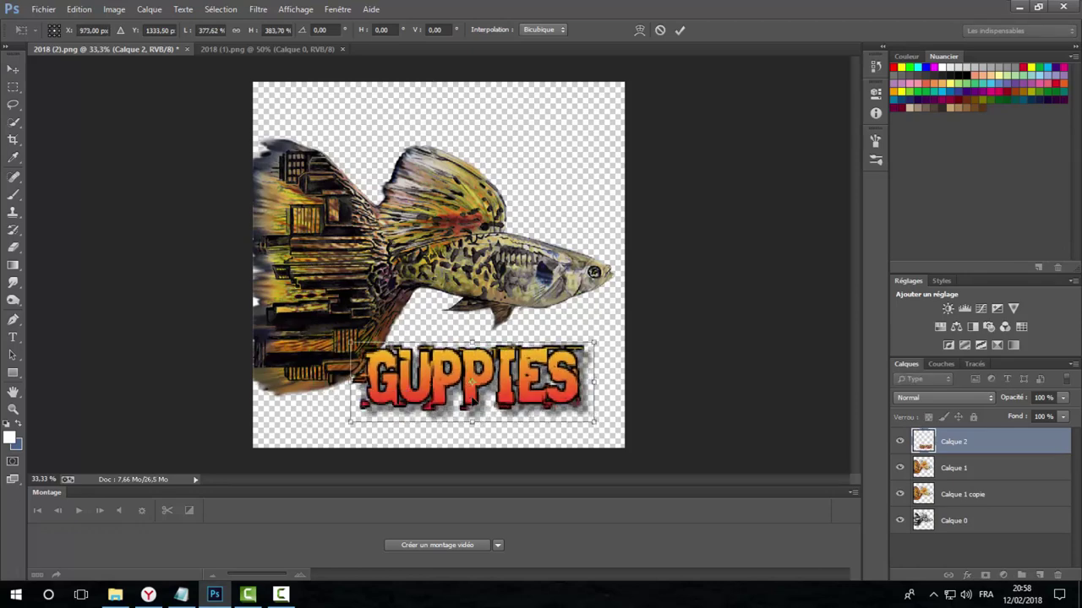
pyautogui.moveTo(477, 376); pyautogui.dragTo(495, 382)
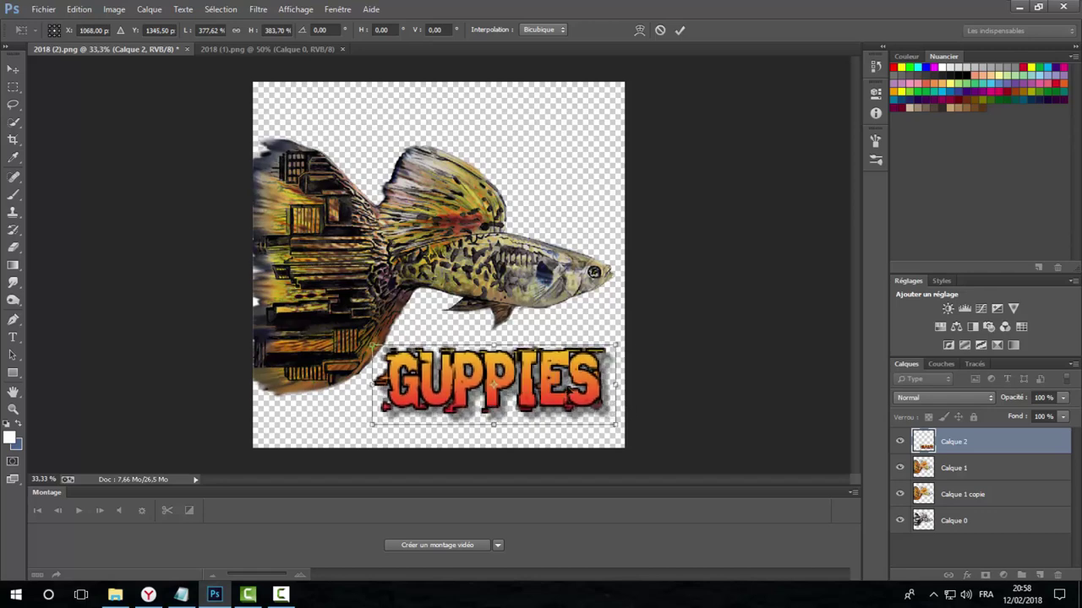
pyautogui.press('Return')
pyautogui.moveTo(565, 382); pyautogui.dragTo(573, 383)
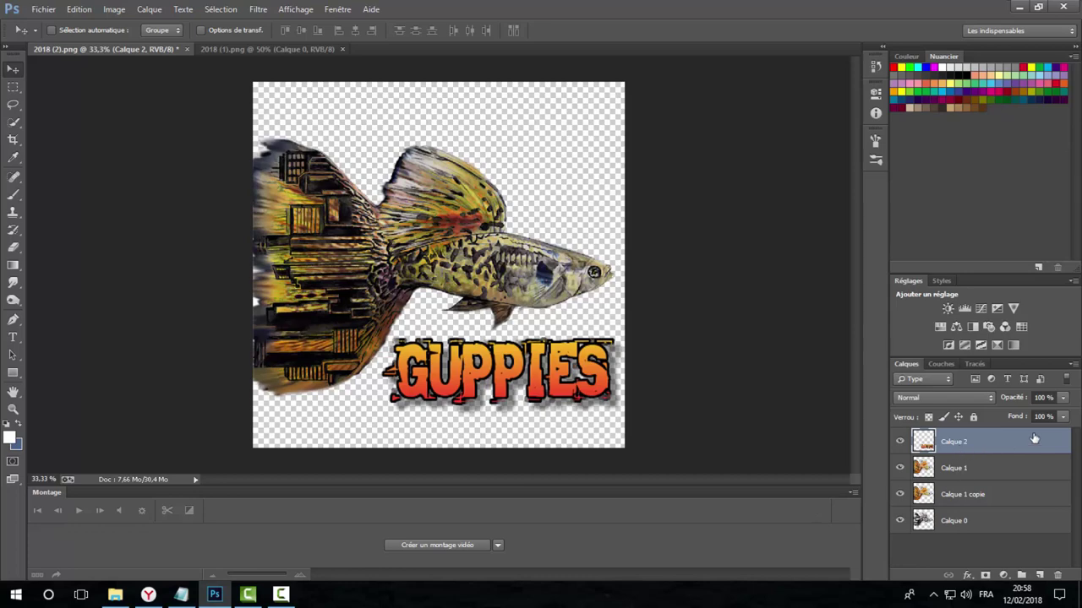
# - Set the Calque 2 logo layer's opacity to 96%
pyautogui.click(1061, 398)
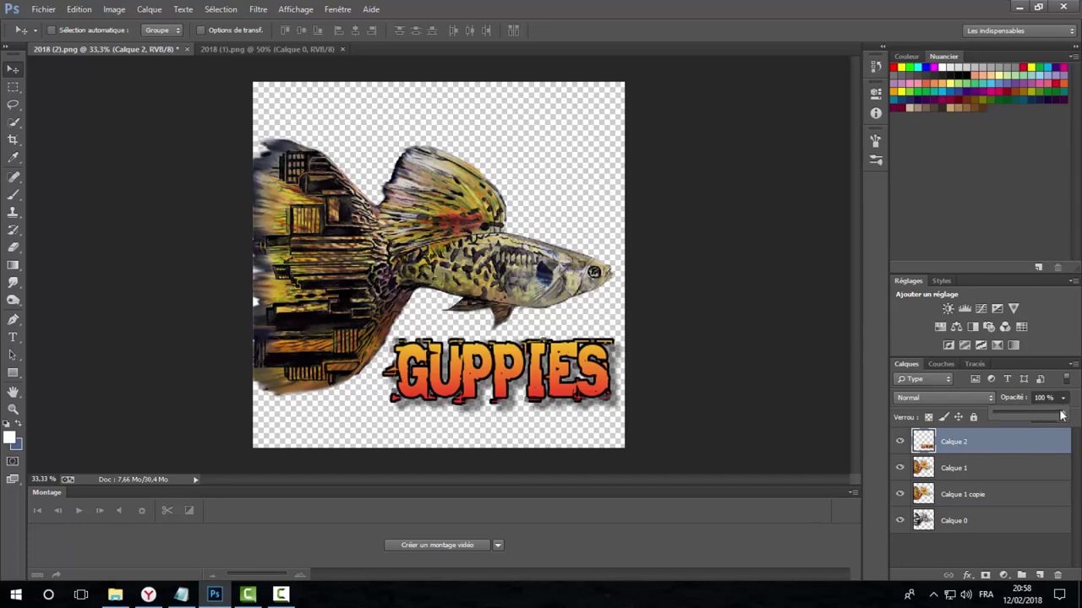
pyautogui.moveTo(1063, 417); pyautogui.dragTo(1058, 421)
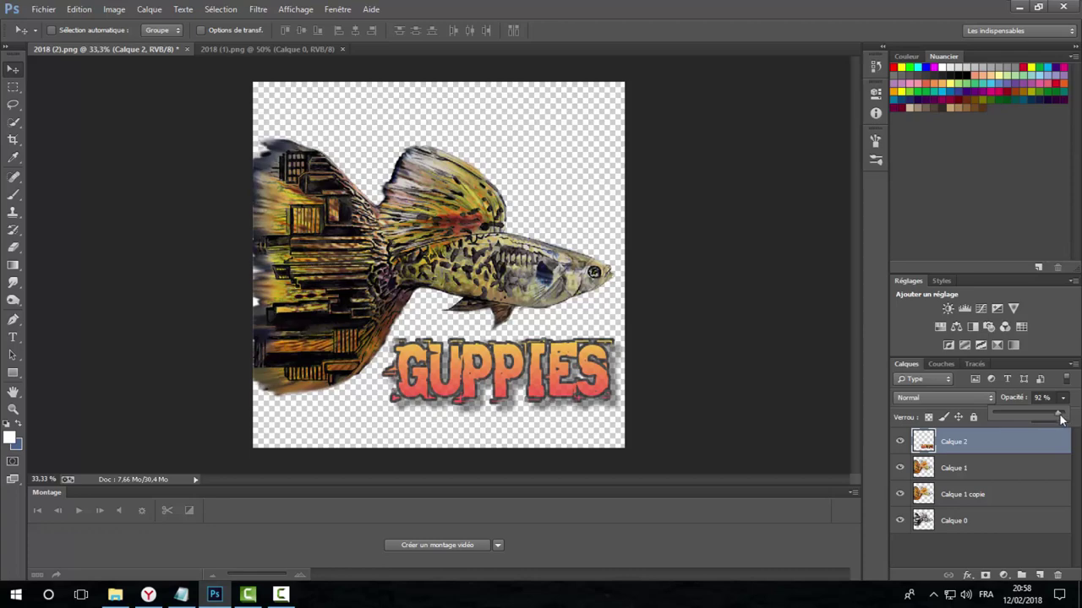
pyautogui.moveTo(1061, 417); pyautogui.dragTo(1063, 418)
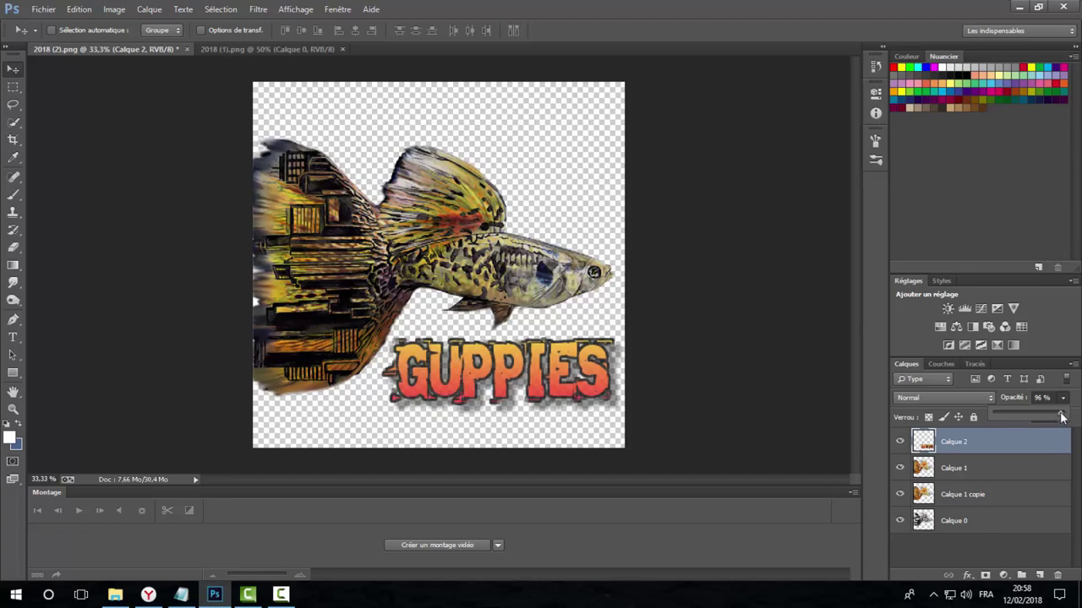
pyautogui.click(1066, 404)
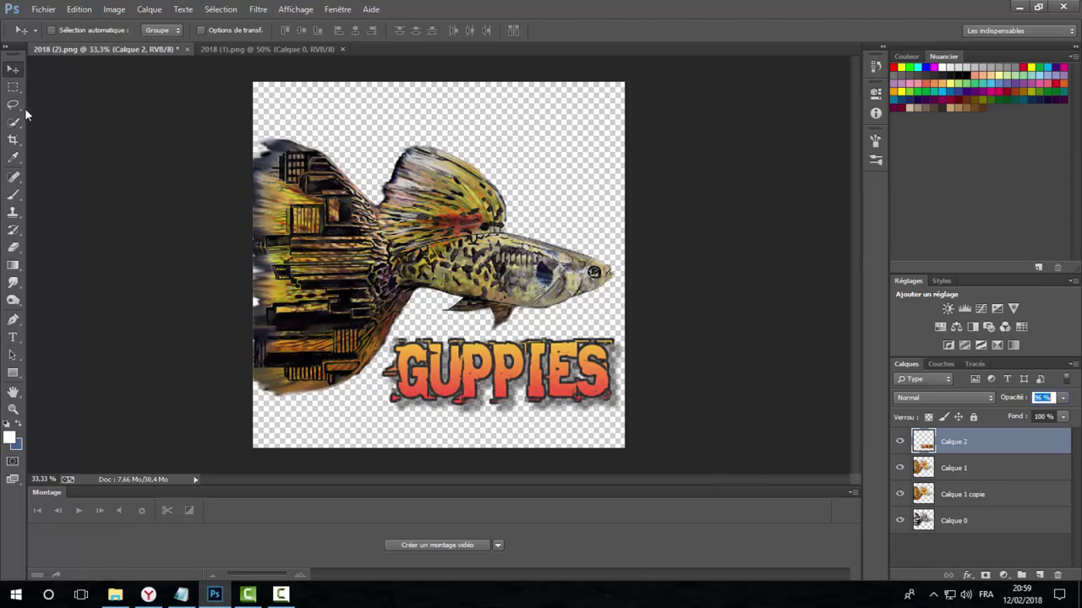
# - Save a PNG copy named 'GUPPIES 2018 (2).png' with default PNG options
pyautogui.click(43, 9)
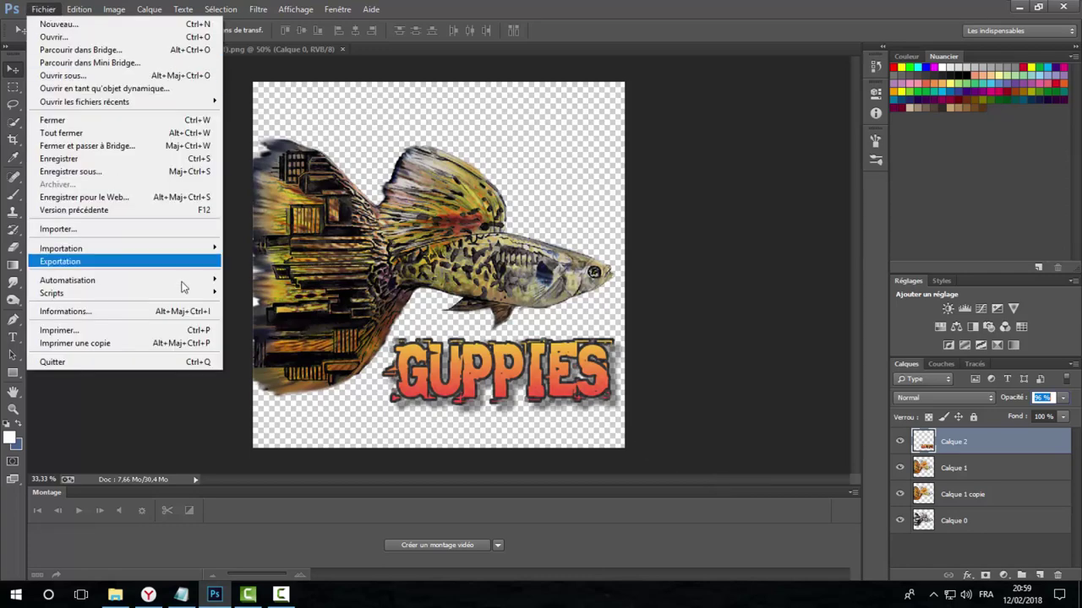
pyautogui.click(133, 173)
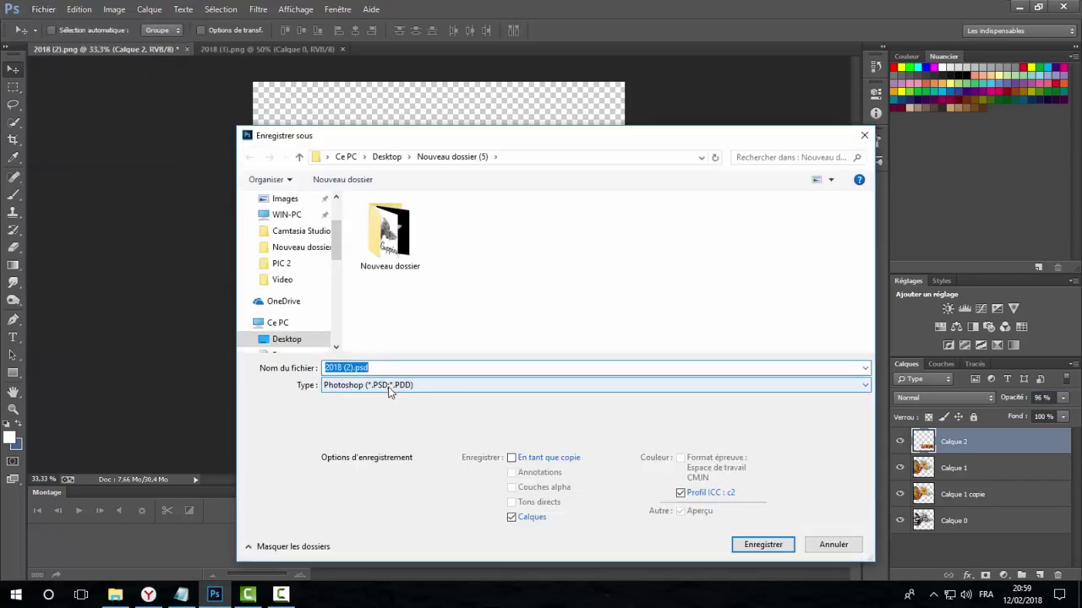
pyautogui.click(391, 385)
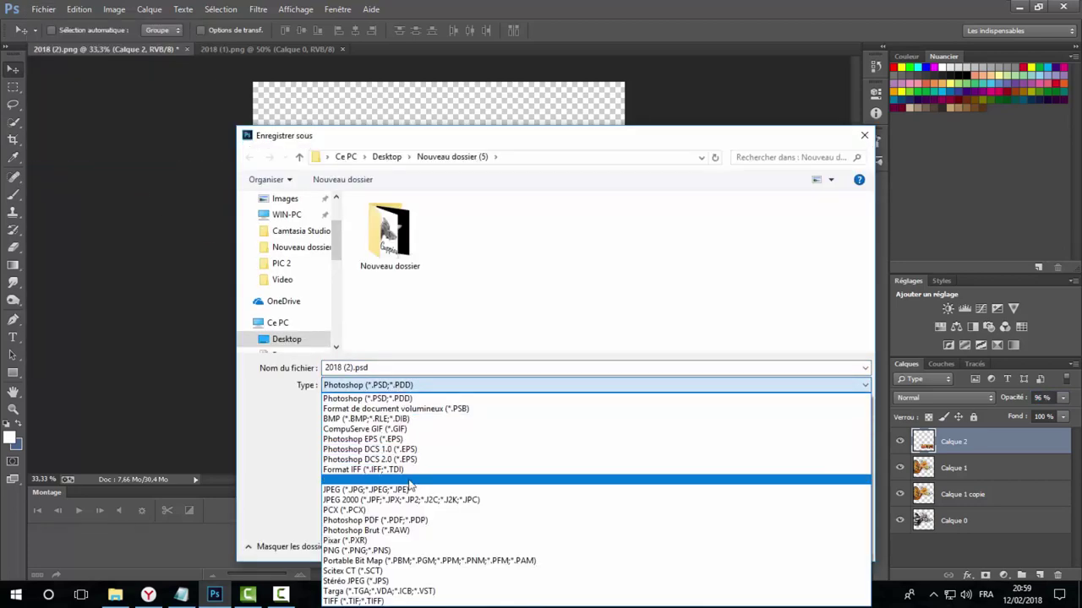
pyautogui.click(404, 550)
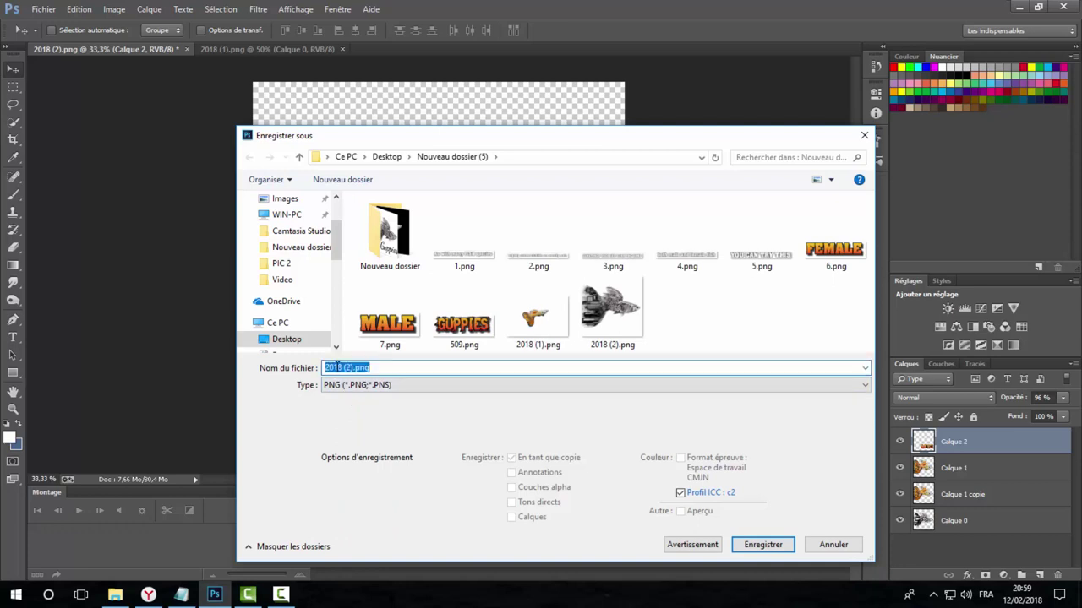
pyautogui.click(341, 368)
pyautogui.write('GUPPIES')
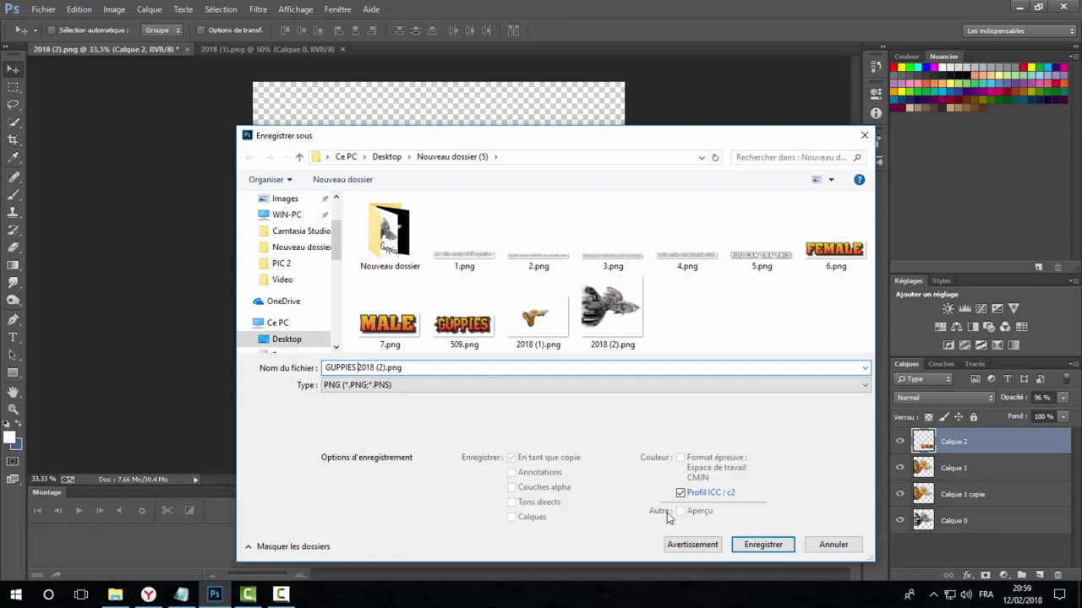
pyautogui.click(763, 544)
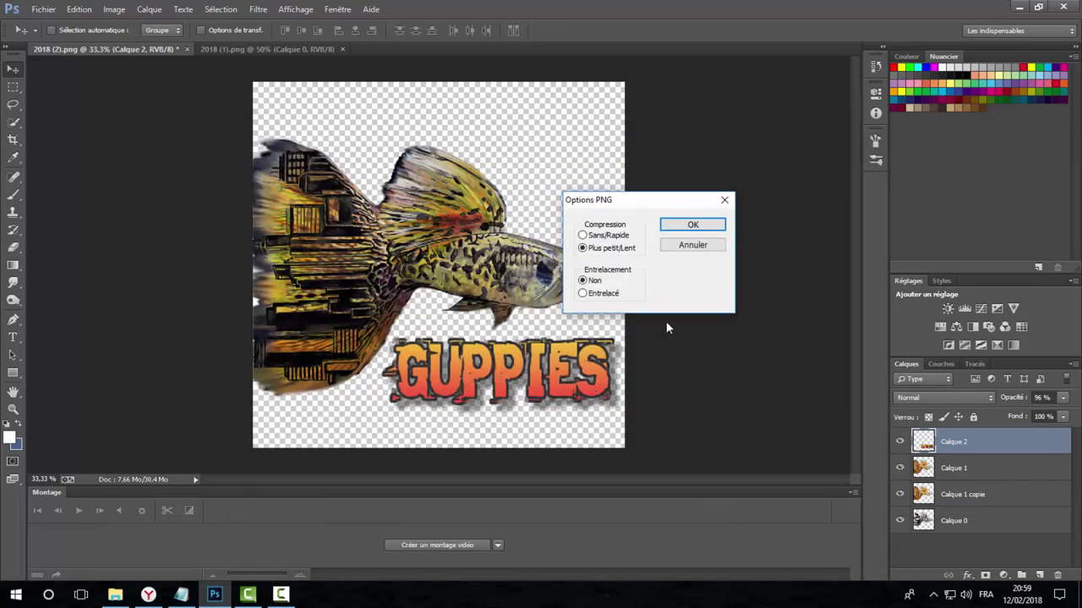
pyautogui.click(690, 223)
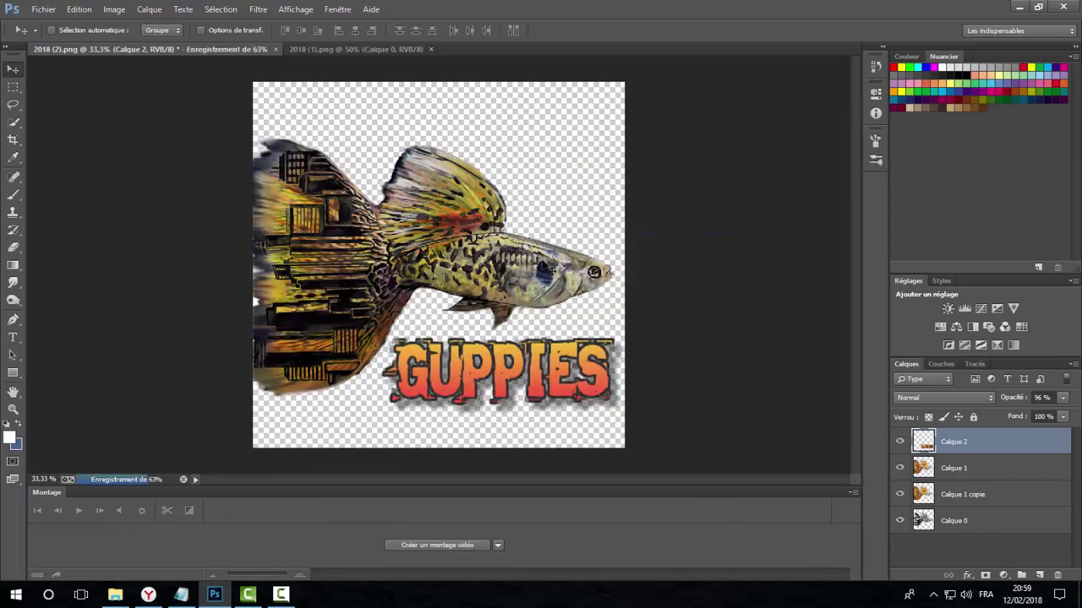
# - Dismiss the background-save error and return to the Fichier menu
pyautogui.click(45, 13)
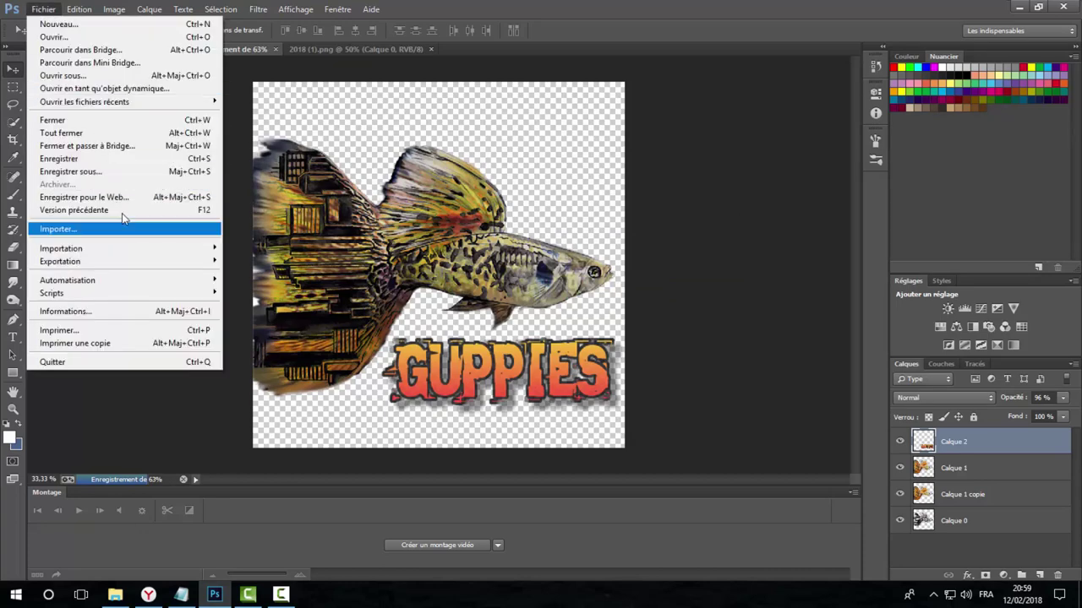
pyautogui.click(132, 173)
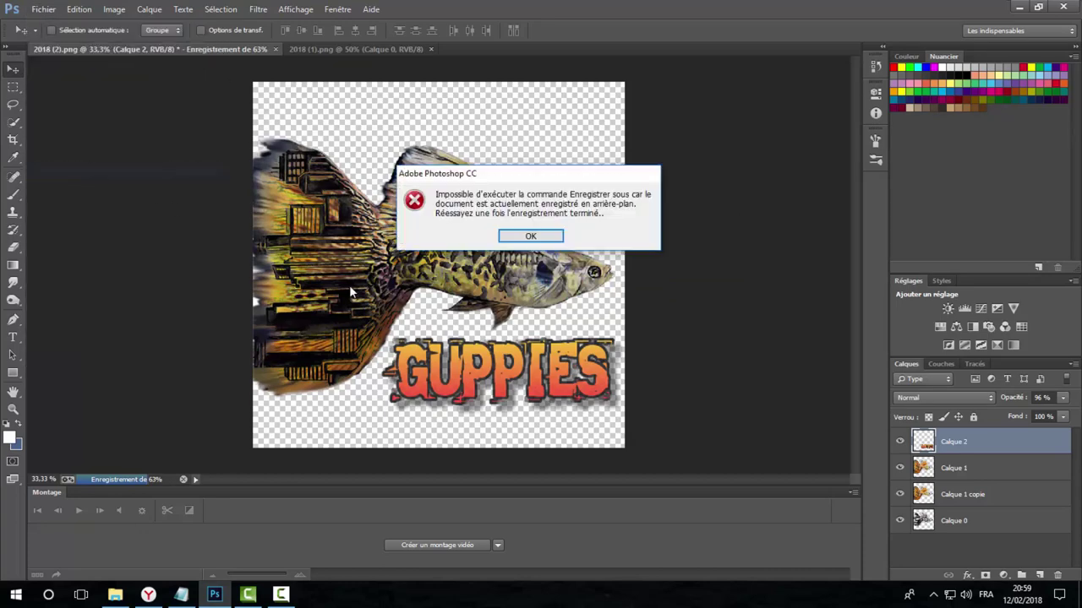
pyautogui.click(531, 237)
pyautogui.click(38, 16)
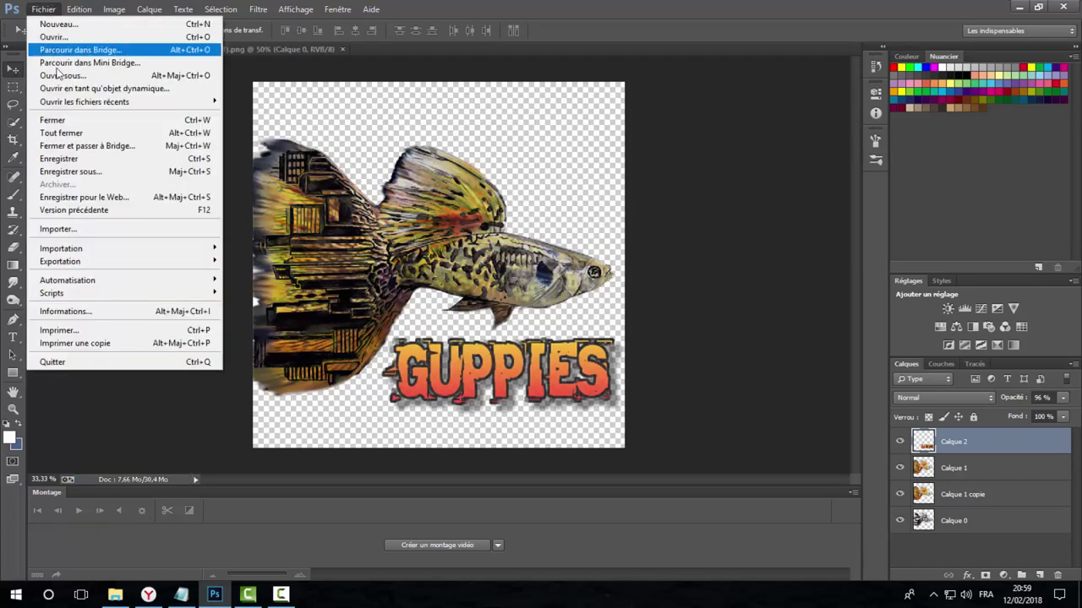
# - Save the layered work as '2018 (2).psd' with maximum compatibility
pyautogui.click(95, 173)
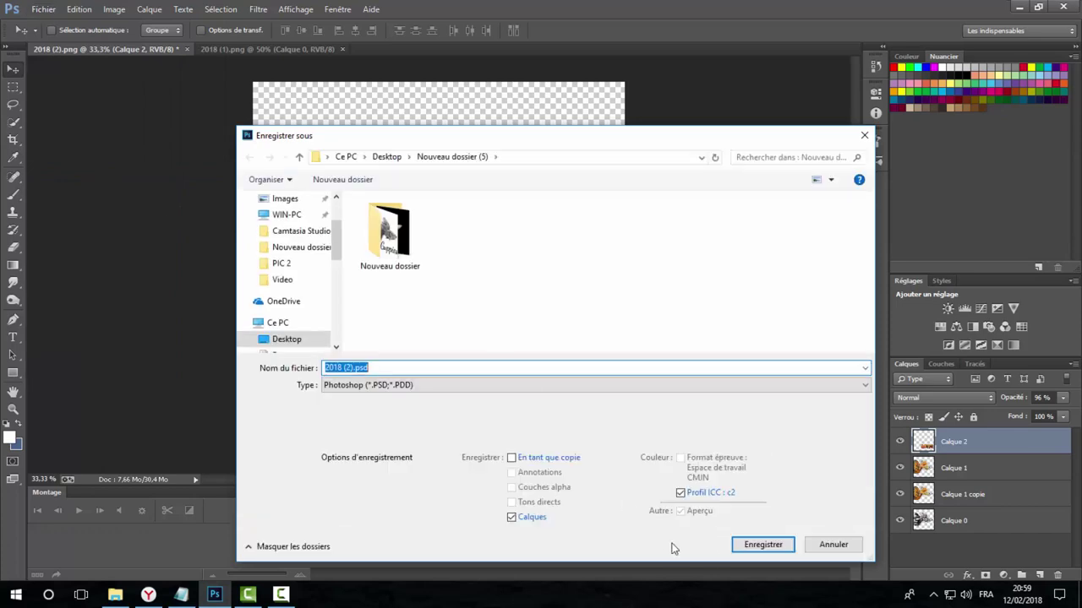
pyautogui.click(746, 548)
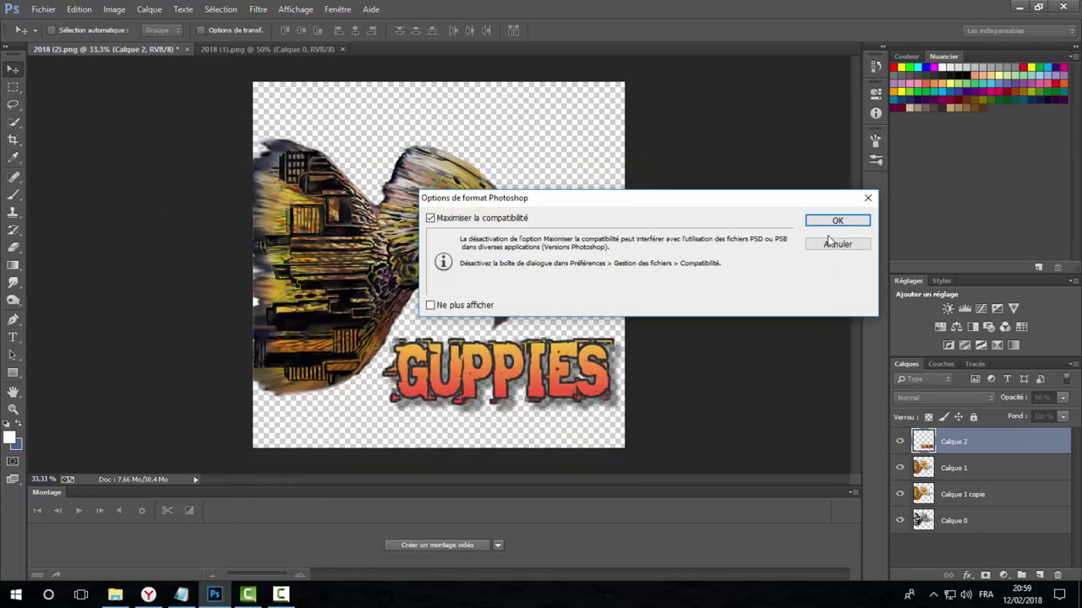
pyautogui.click(837, 221)
# - Save a JPEG copy named 'GUPPIES 2018 (2).jpg' at quality 12 (Maximum)
pyautogui.click(43, 9)
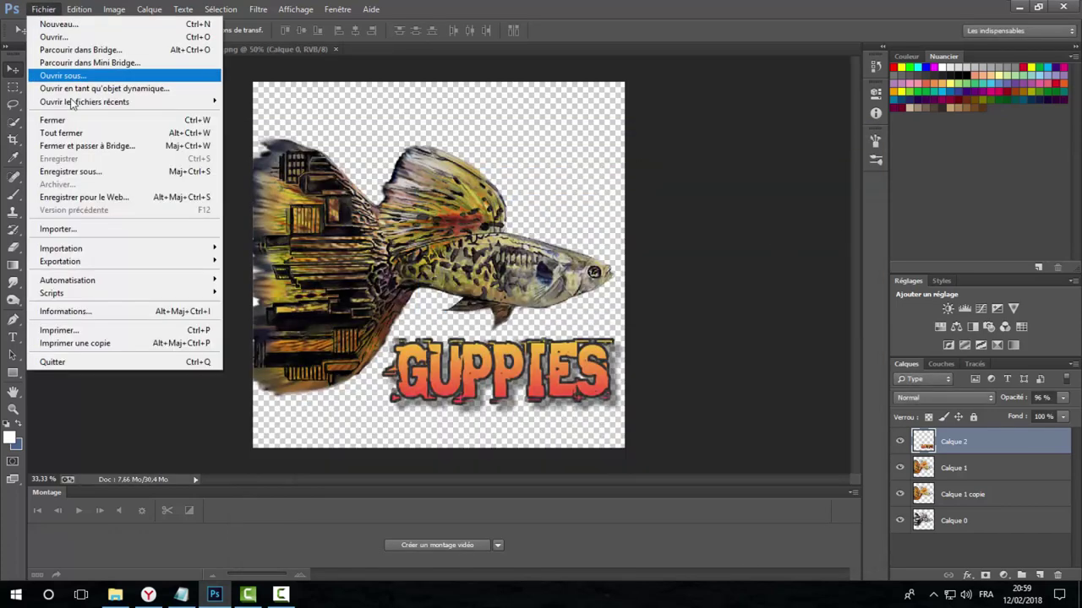
pyautogui.click(112, 173)
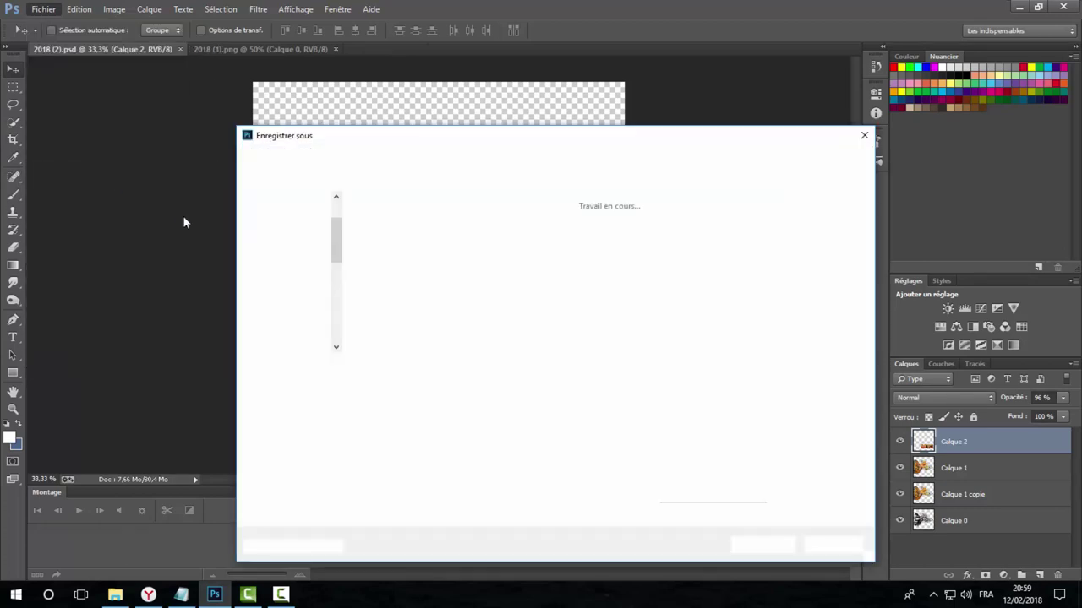
pyautogui.click(492, 385)
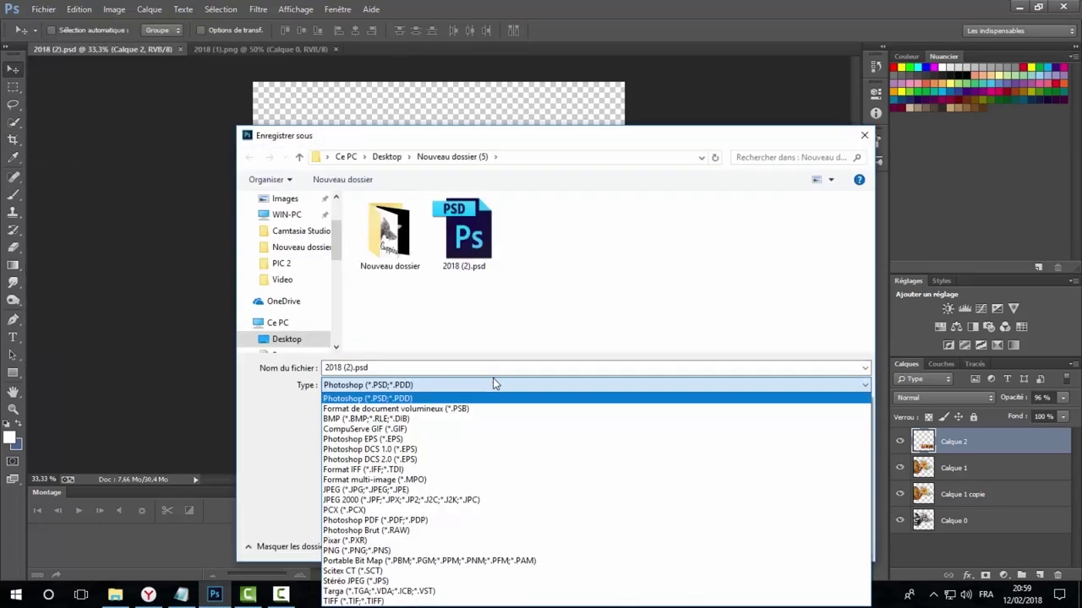
pyautogui.click(429, 500)
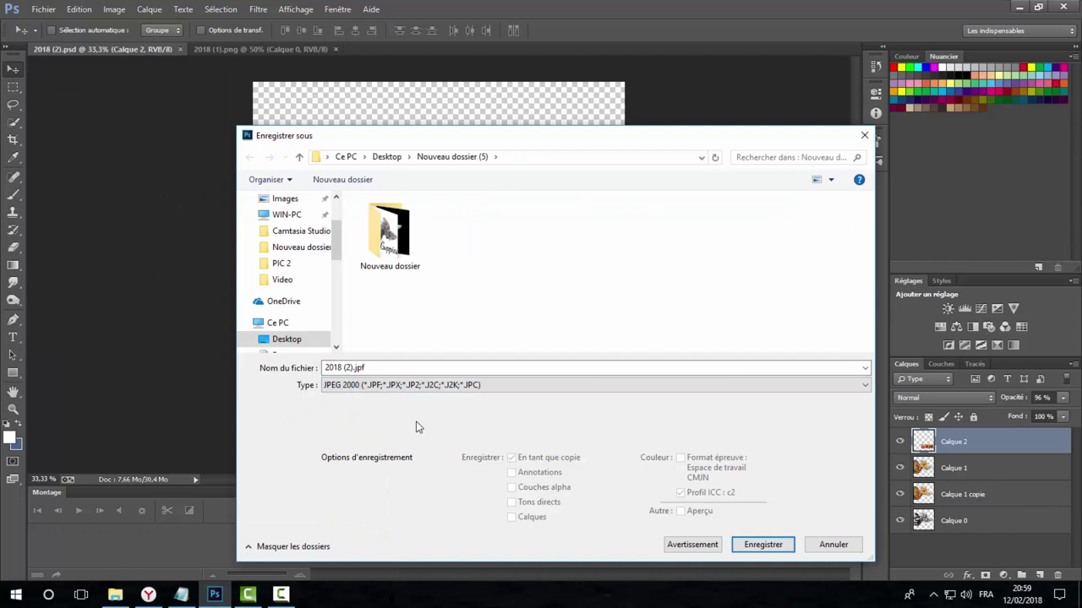
pyautogui.click(405, 389)
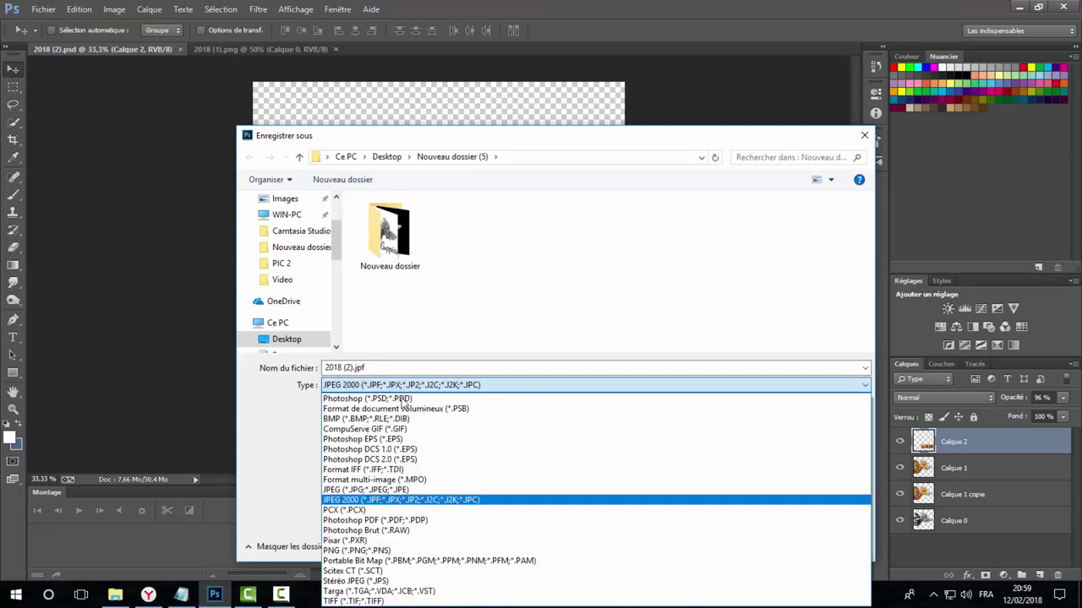
pyautogui.click(394, 490)
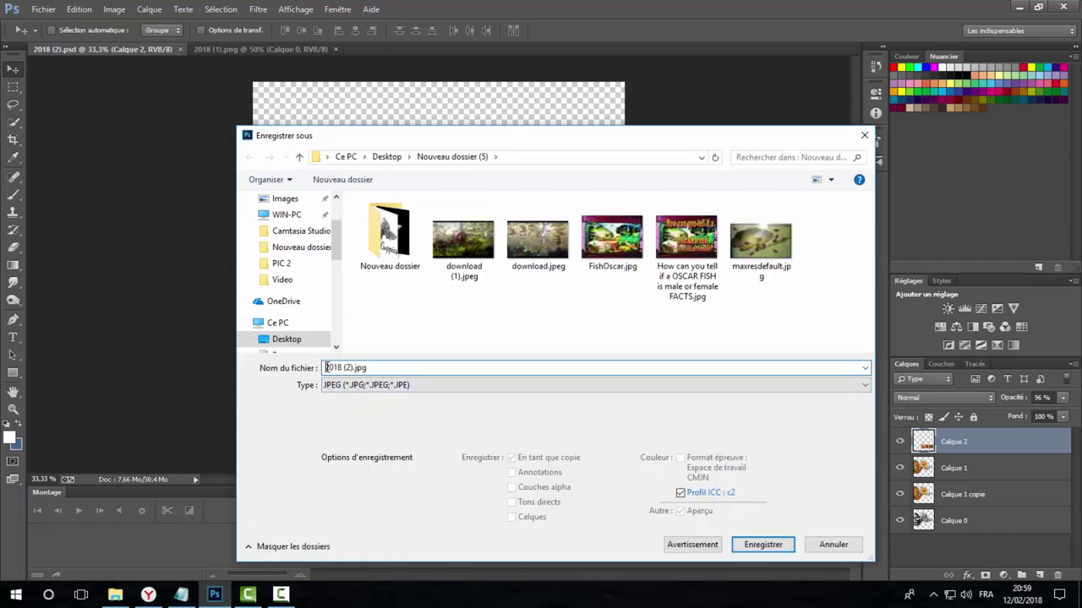
pyautogui.write('GUPPI')
pyautogui.write('ES')
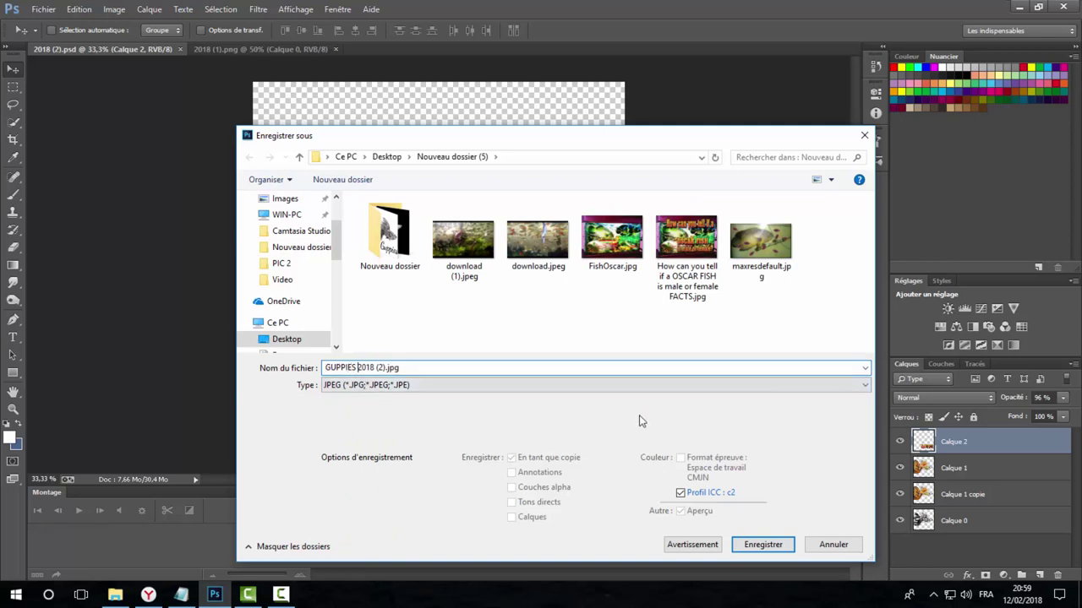
pyautogui.click(759, 545)
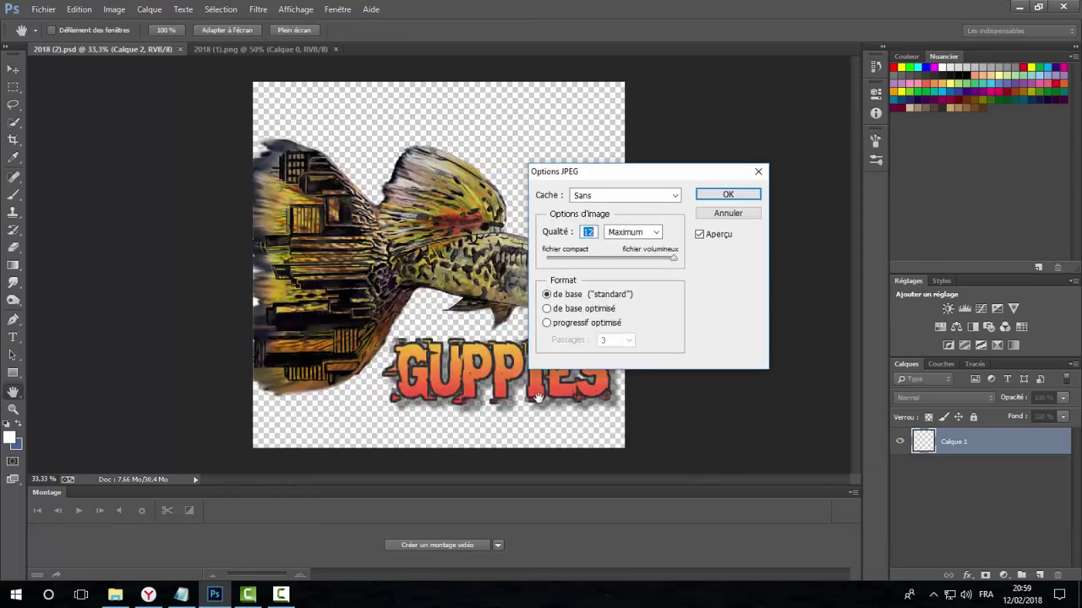
pyautogui.click(728, 195)
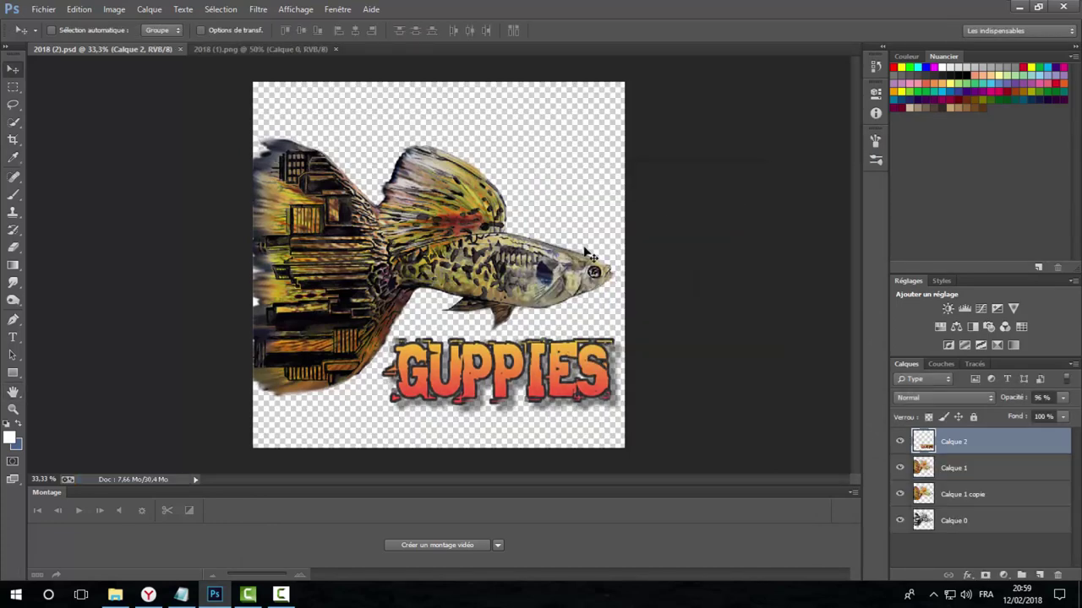
pyautogui.click(282, 595)
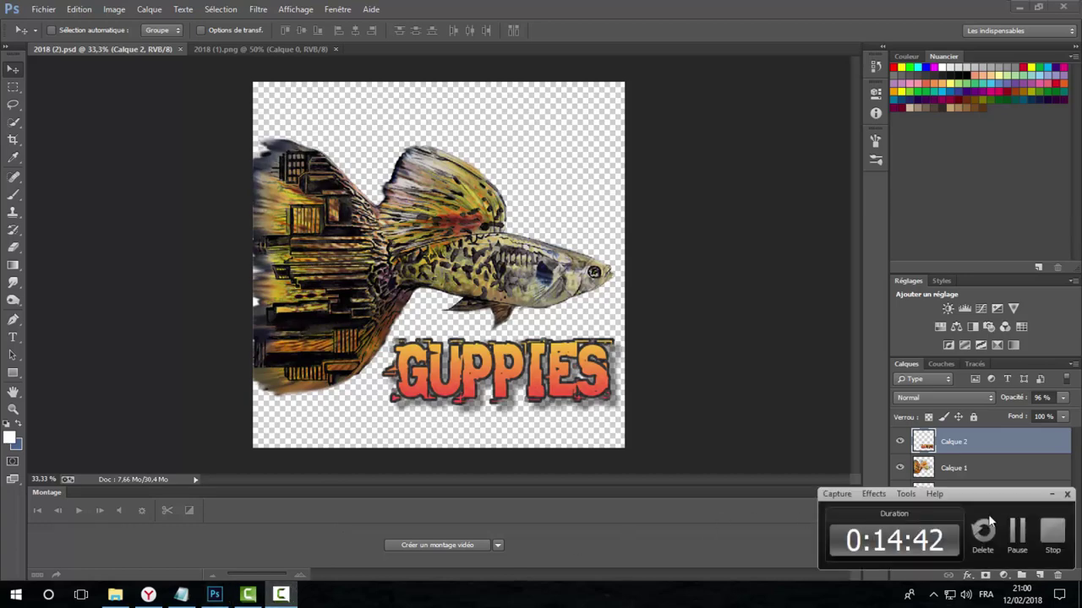